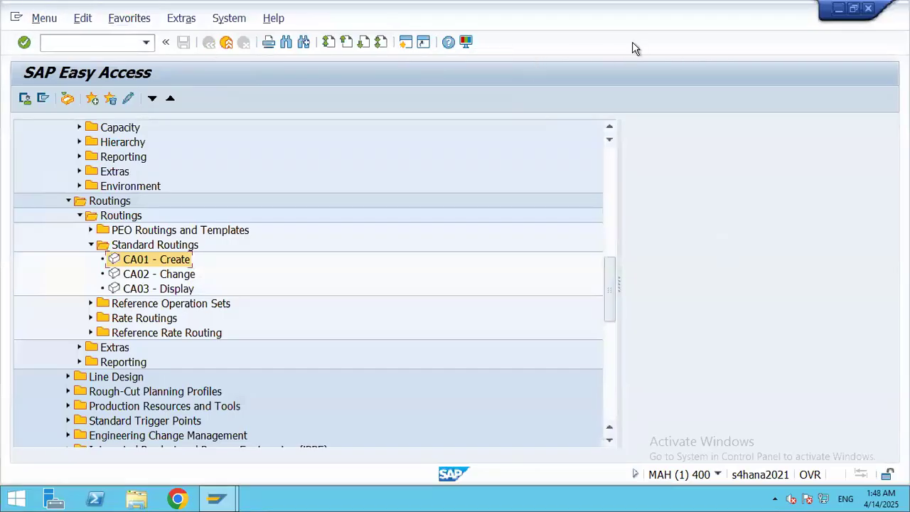
Step: Log off the SAP session via System > Log Off, confirming despite unsaved data
left_click(241, 18)
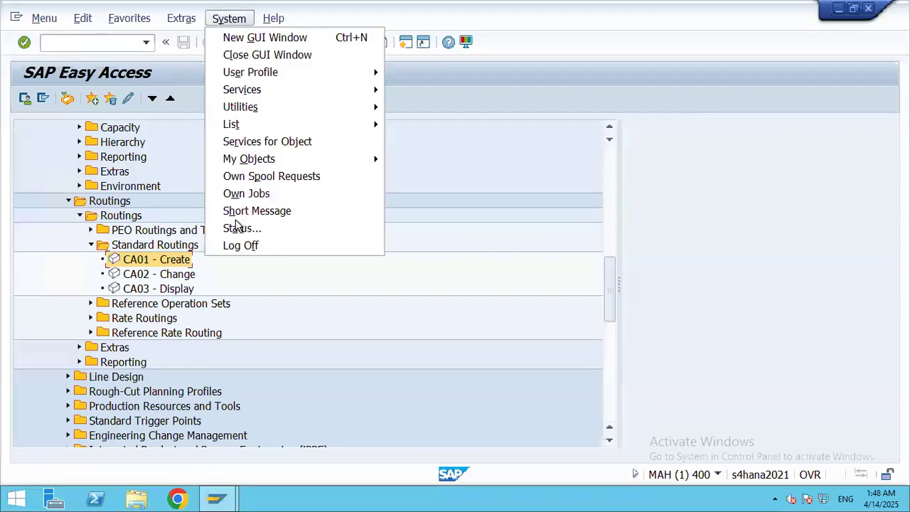
left_click(239, 245)
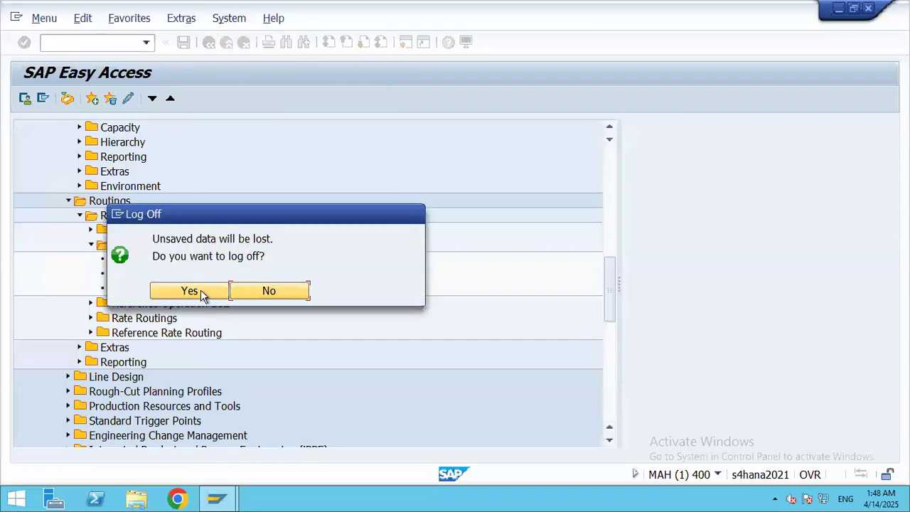
left_click(189, 290)
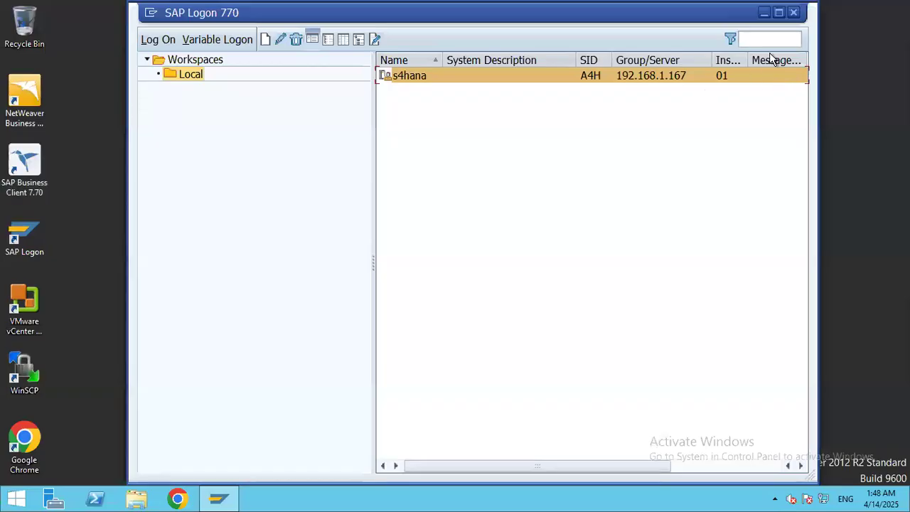
Step: Close SAP Logon and disconnect the remote desktop session
left_click(795, 14)
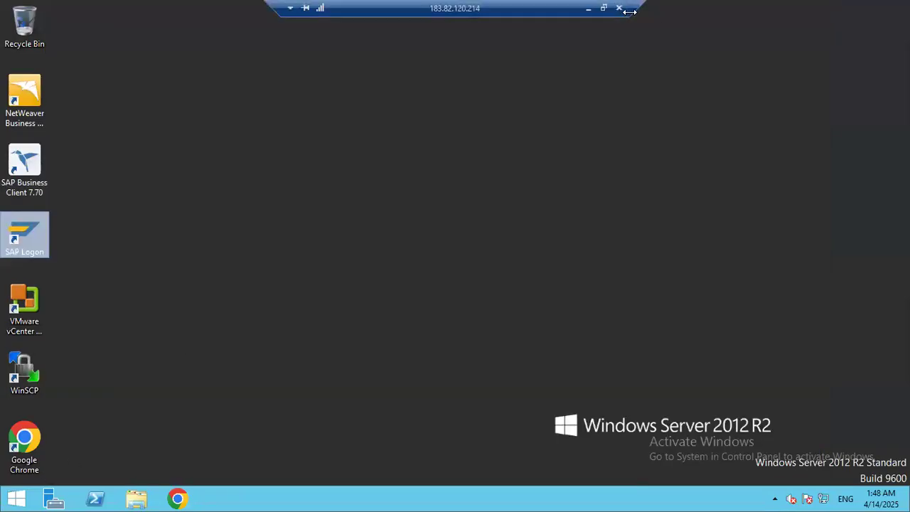
left_click(618, 8)
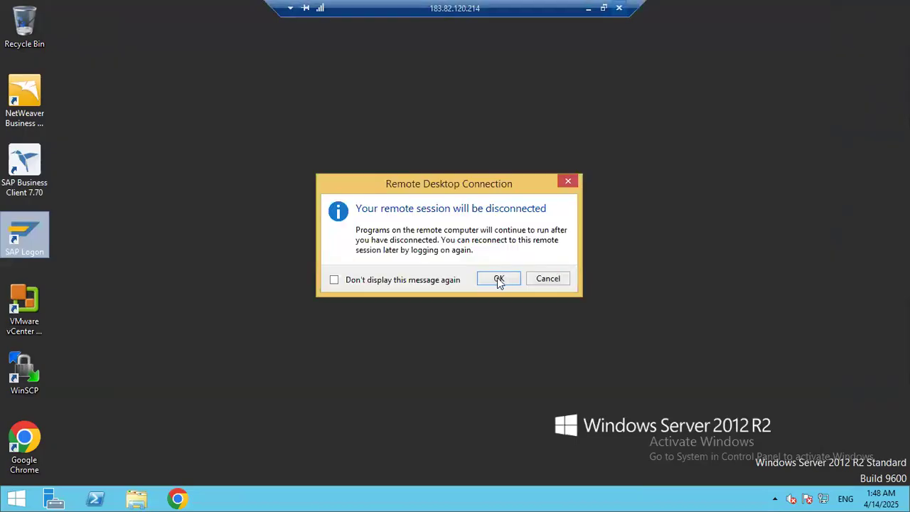
left_click(498, 279)
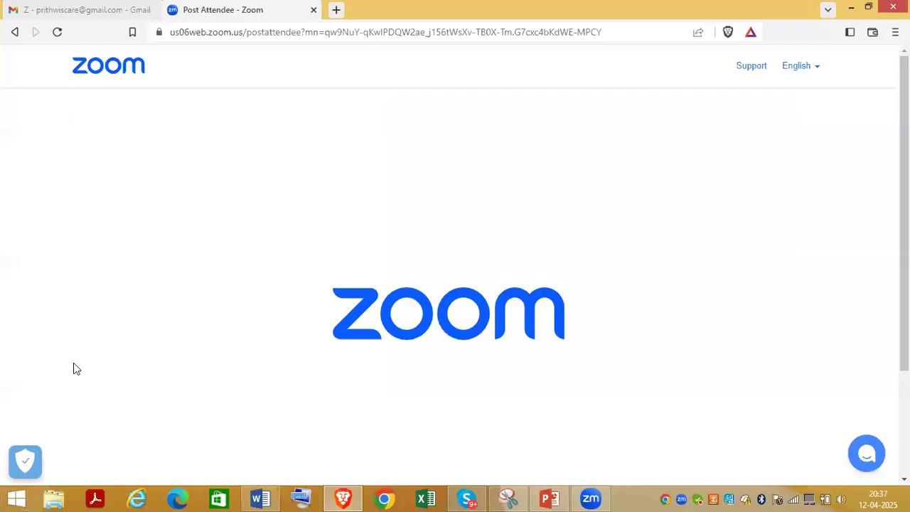
key("super+r")
left_click(103, 459)
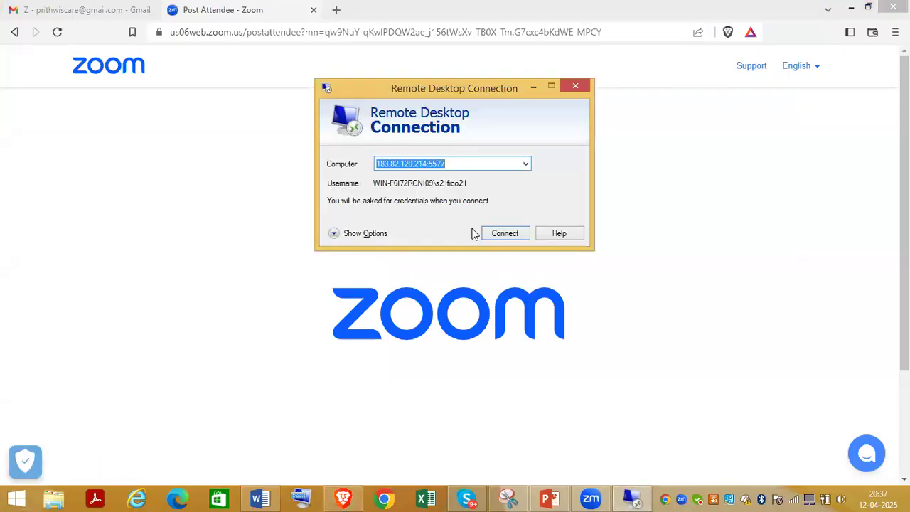
left_click(502, 235)
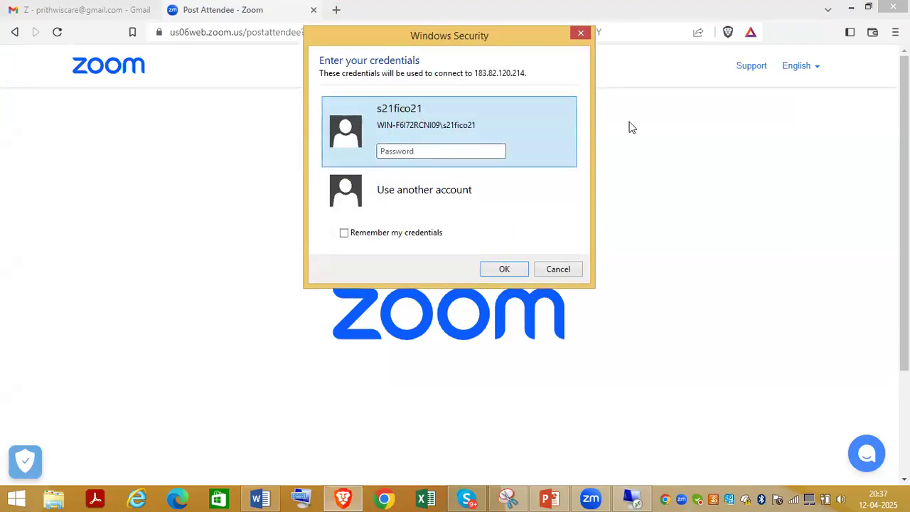
type("*")
left_click(503, 271)
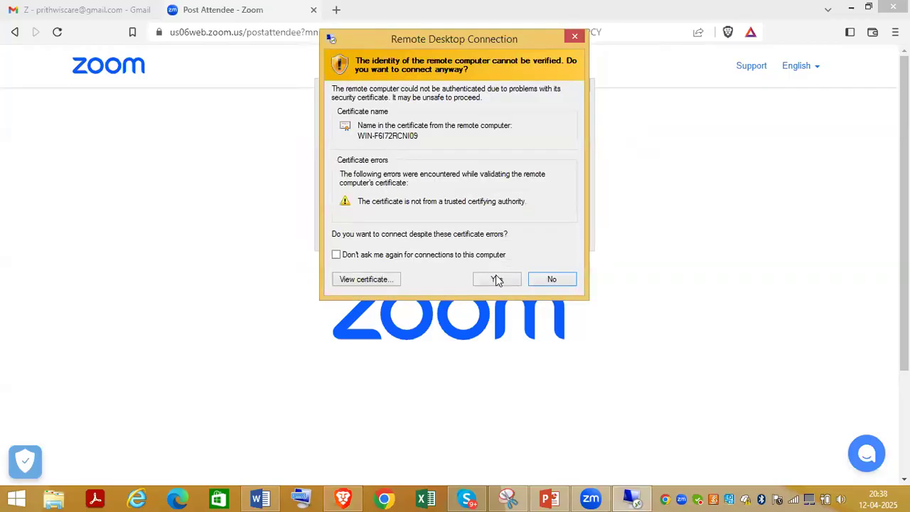
left_click(497, 279)
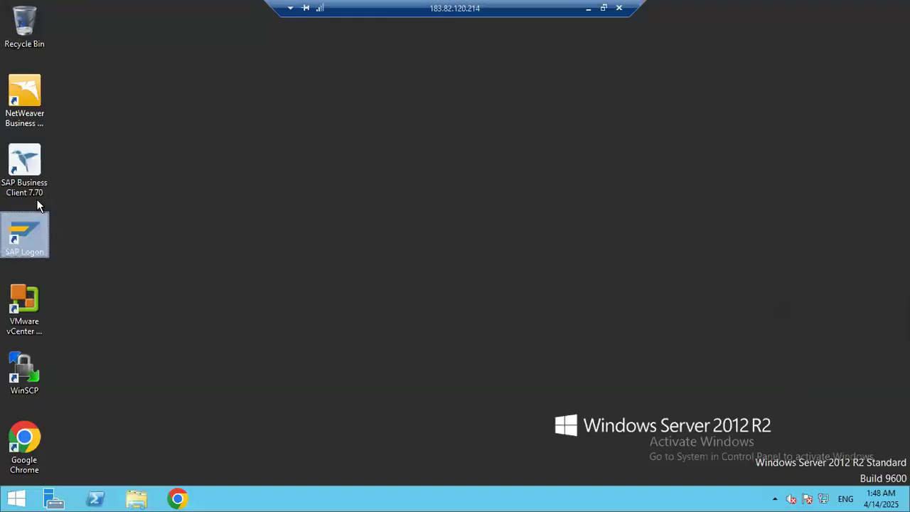
Step: Log on to the s4hana system, client 400, using the saved user name and password
double_click(25, 231)
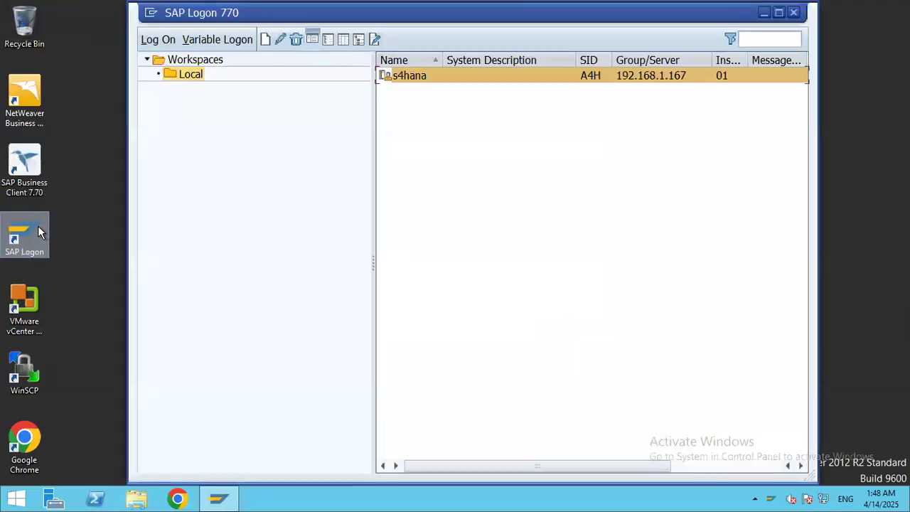
double_click(437, 77)
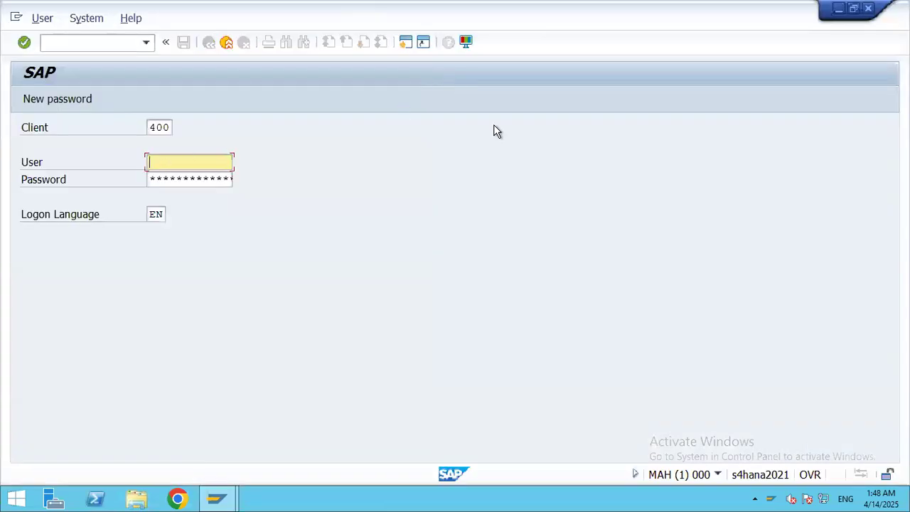
type("s21")
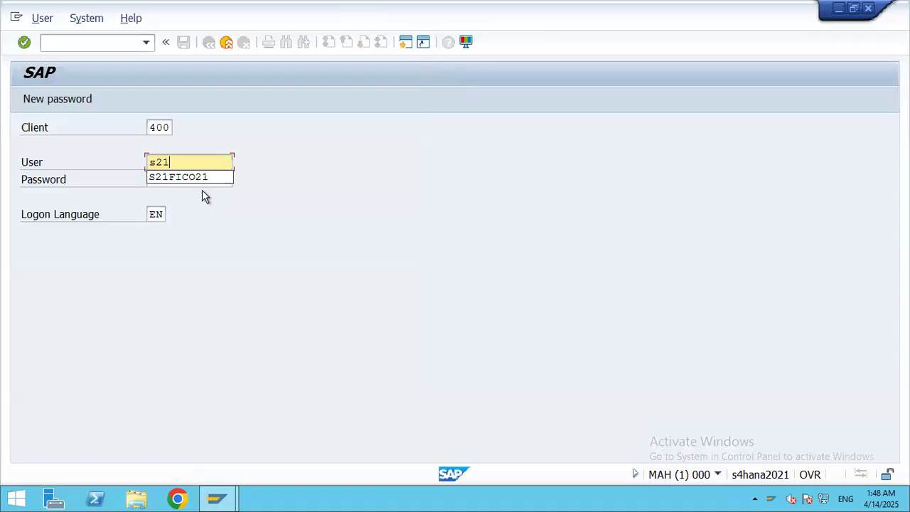
left_click(189, 178)
key("Tab")
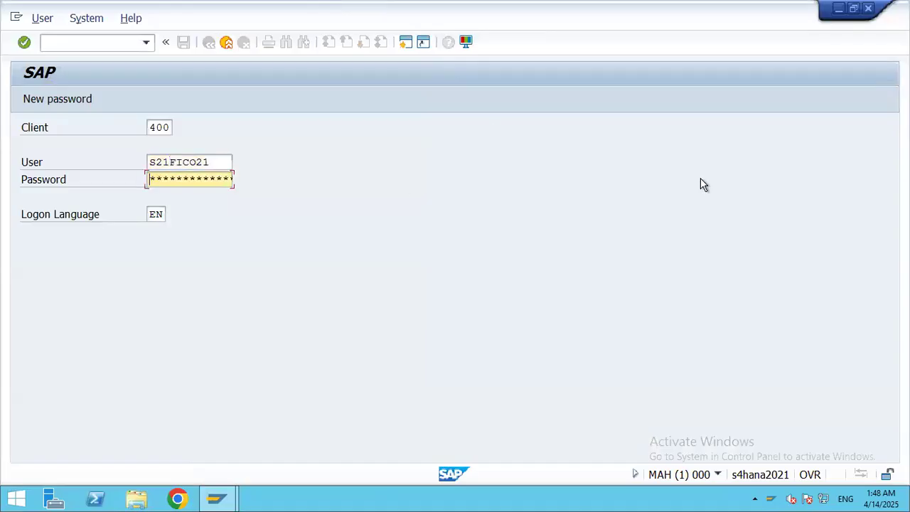
type("*****")
key("Return")
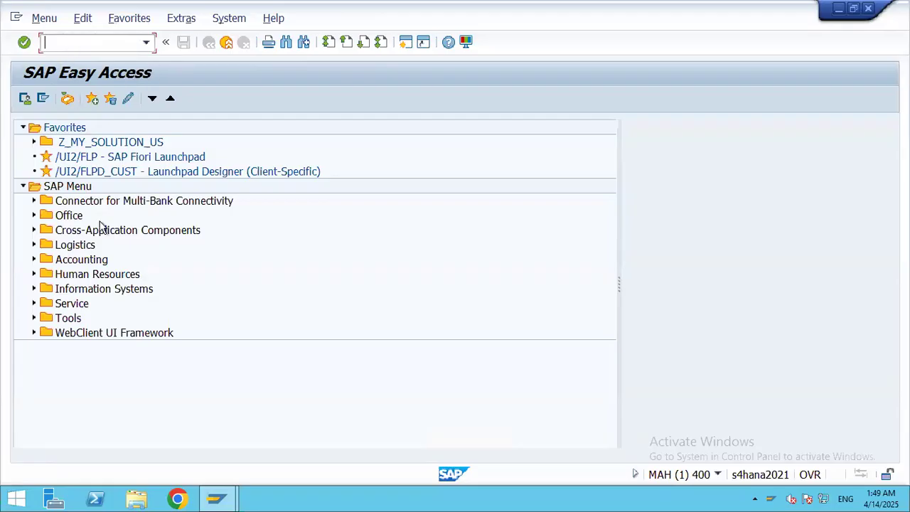
Step: Expand Logistics > Sales and Distribution > Master Data > Business Partner > Customer to show VD01 and XD01
left_click(34, 245)
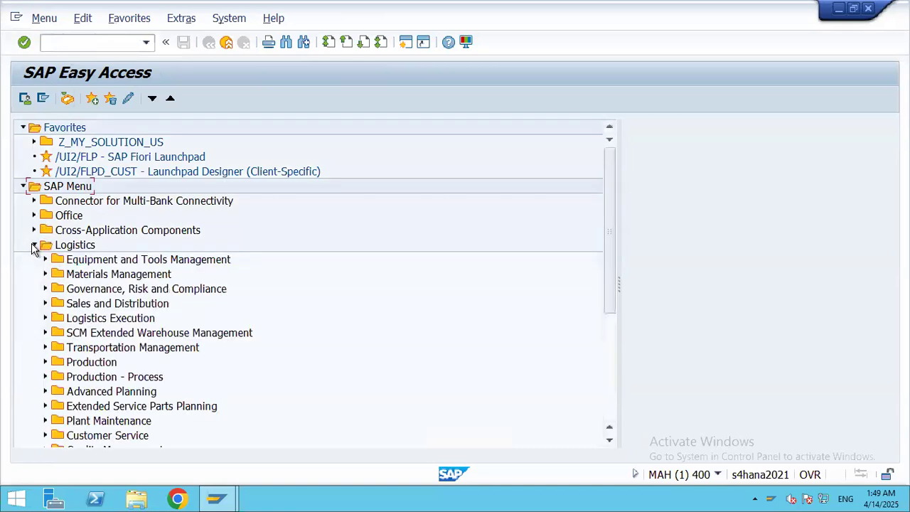
left_click(45, 303)
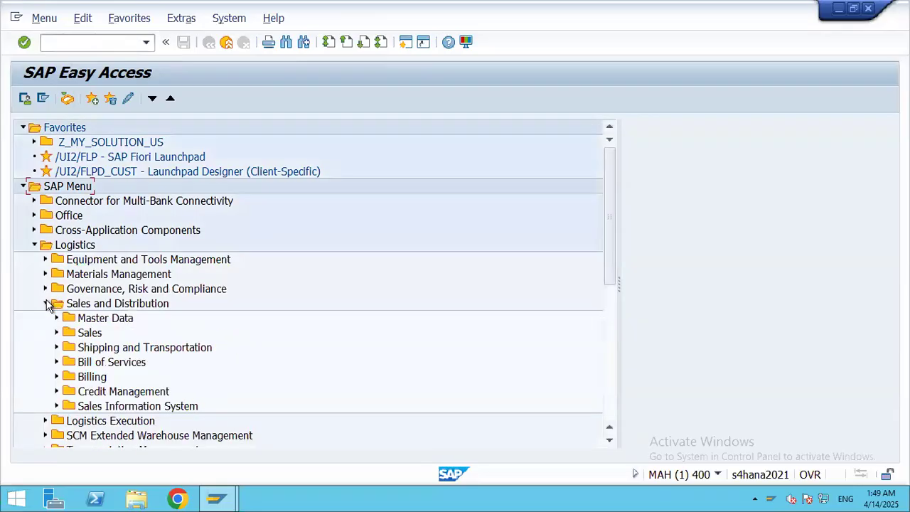
left_click(58, 319)
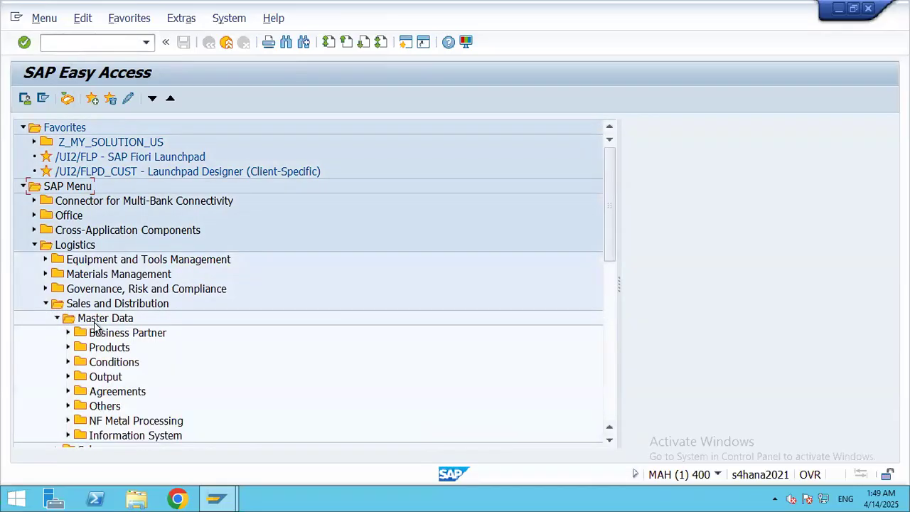
left_click(68, 333)
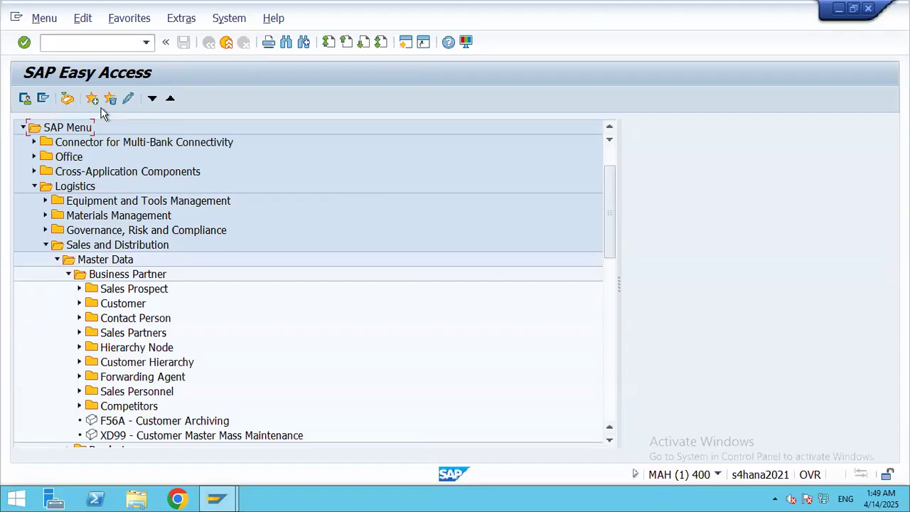
left_click_drag(610, 189, 608, 148)
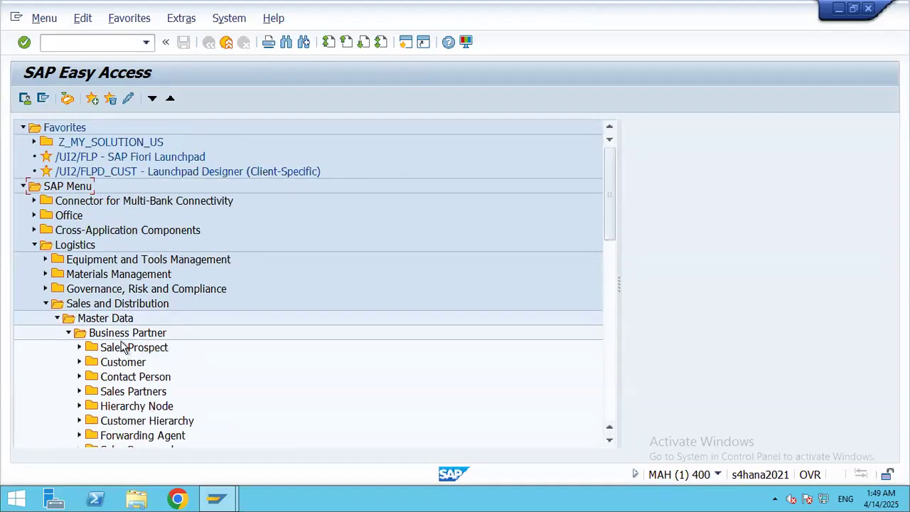
left_click(68, 334)
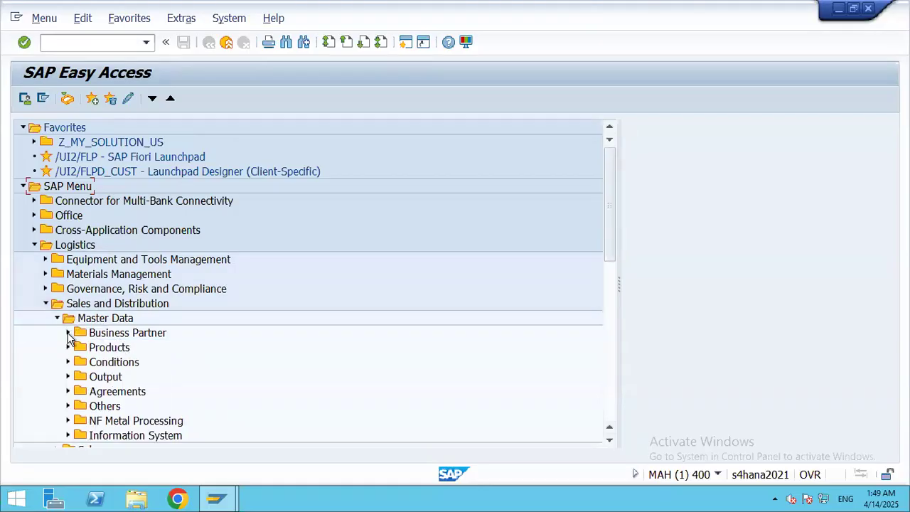
left_click(68, 334)
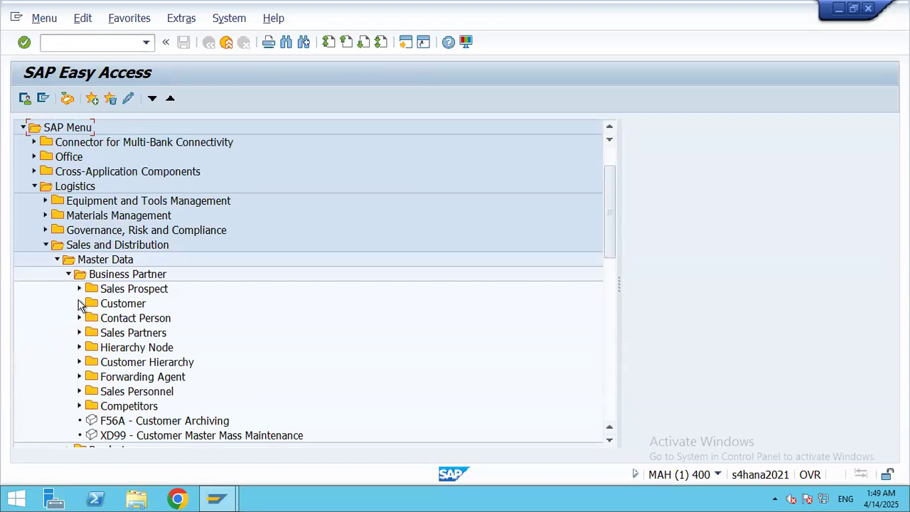
left_click(80, 304)
left_click(91, 319)
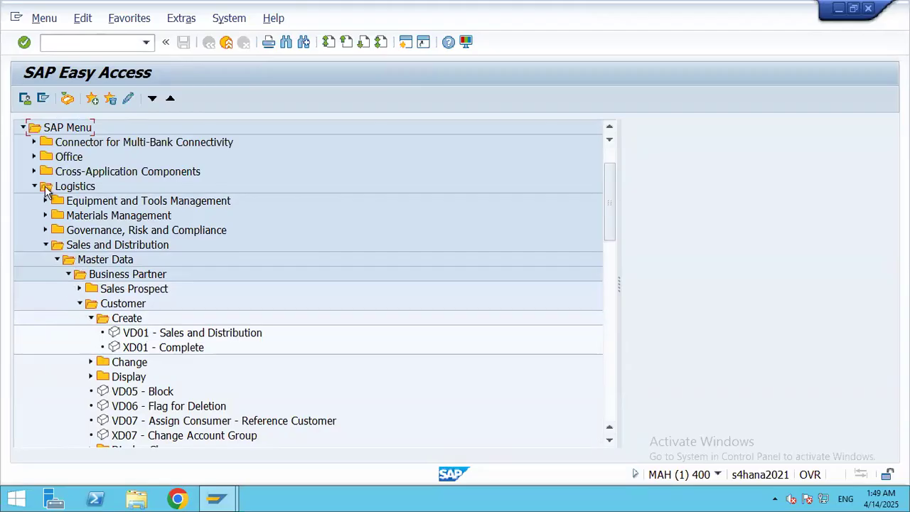
Step: Expand Accounting > Financial Accounting > Accounts Receivable, showing Master Records and Document Entry
left_click(45, 245)
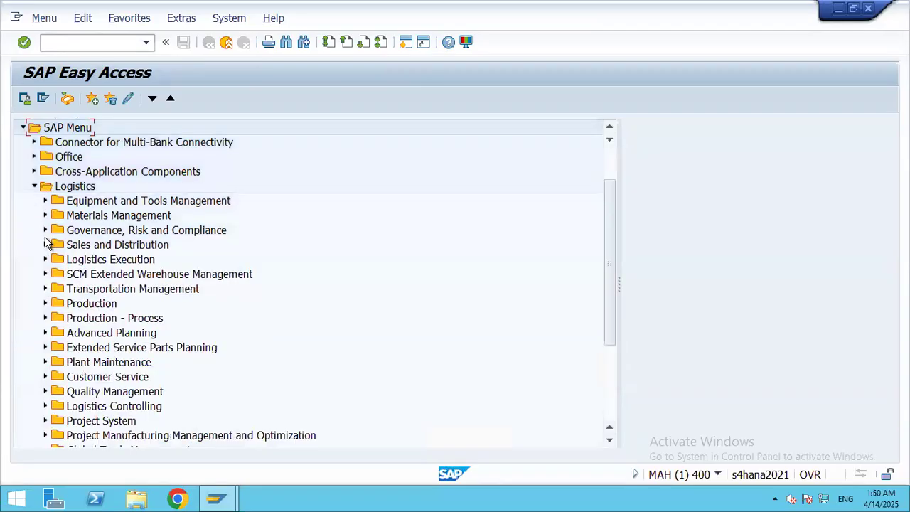
left_click(35, 187)
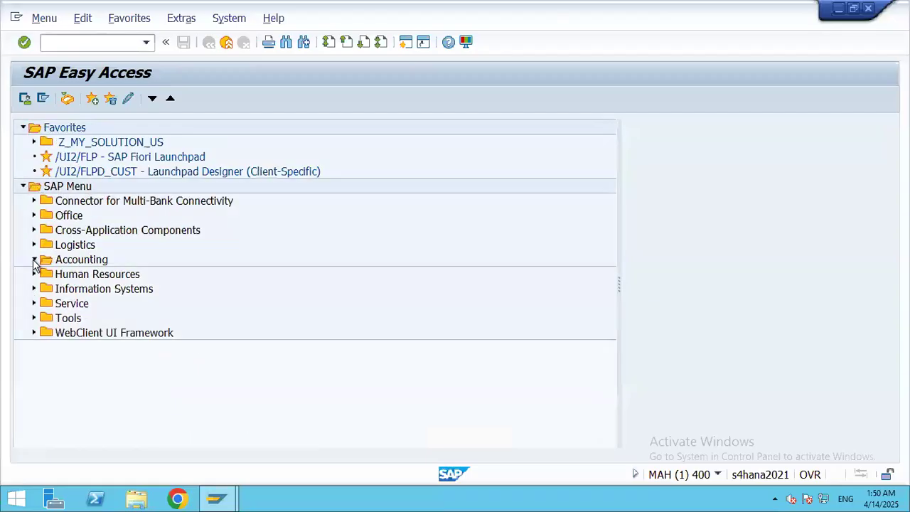
left_click(34, 259)
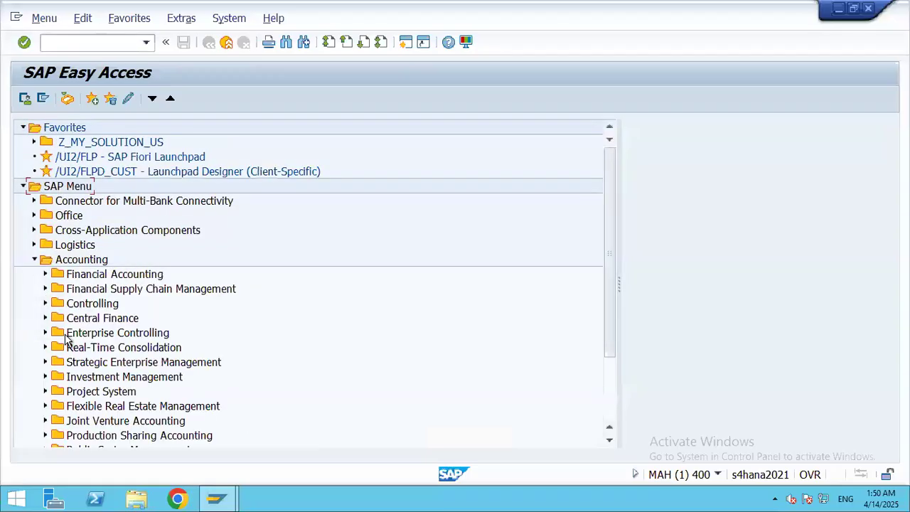
left_click(46, 274)
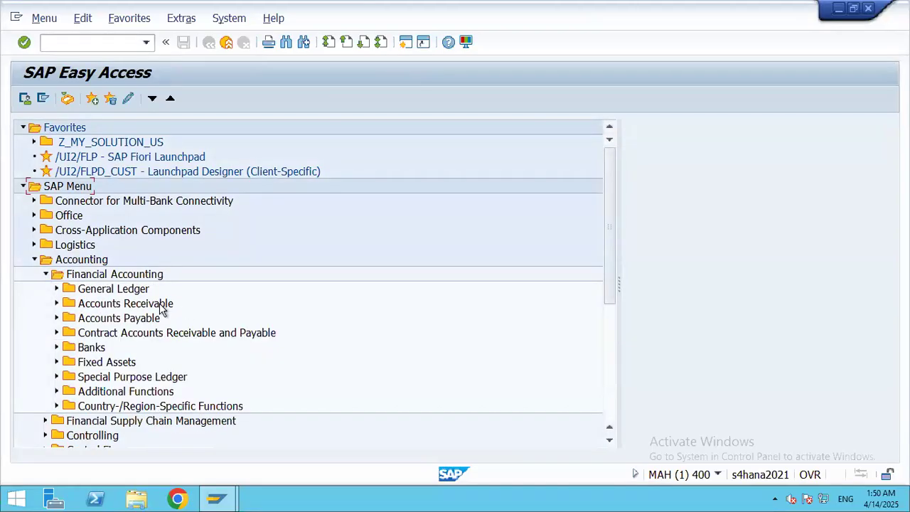
left_click(57, 303)
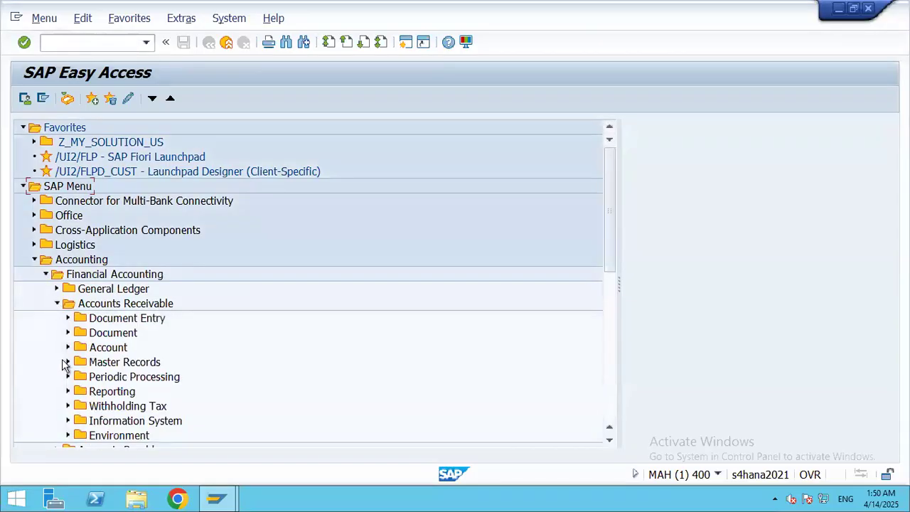
left_click(68, 362)
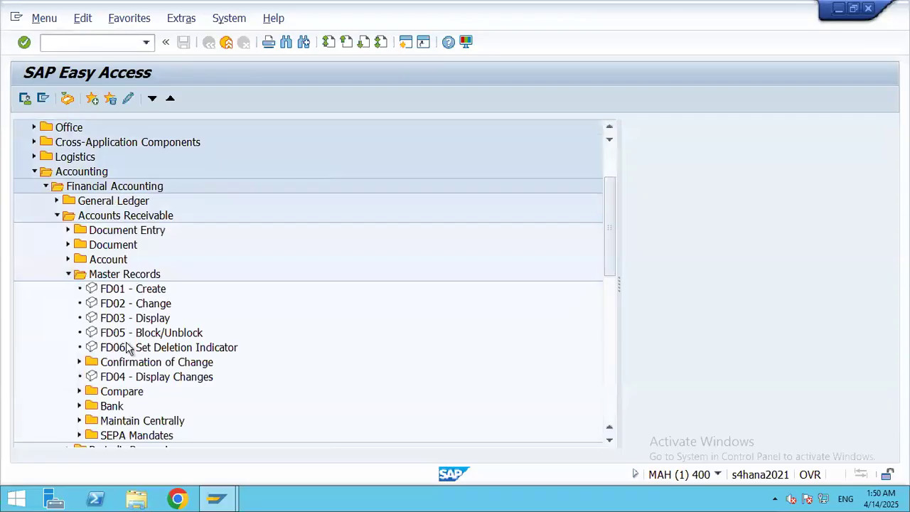
left_click(68, 230)
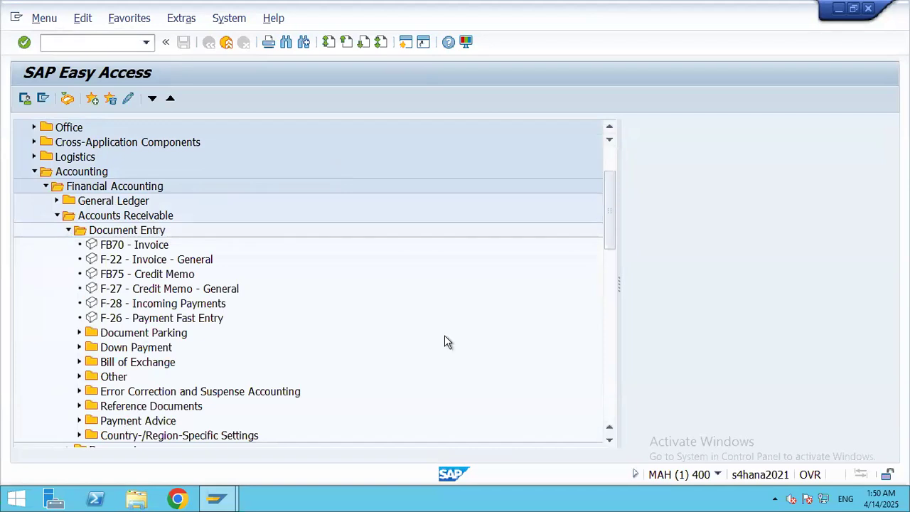
left_click_drag(610, 240, 612, 260)
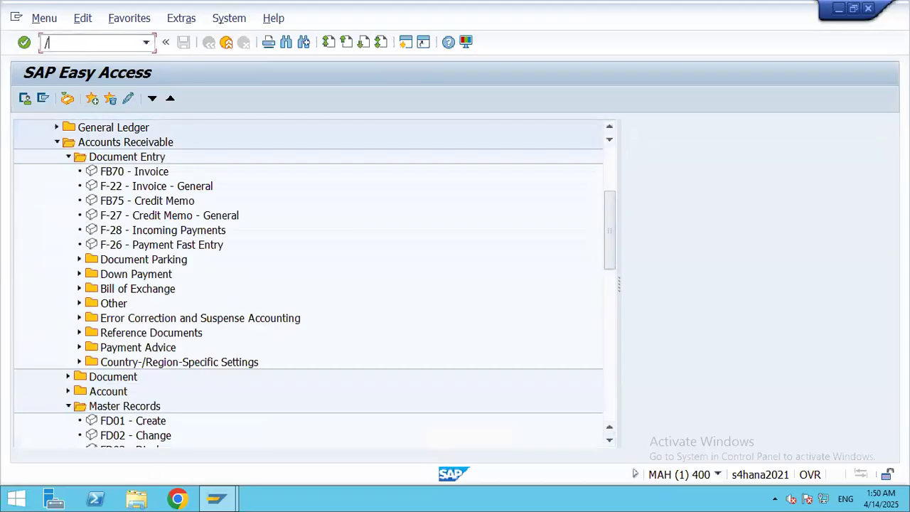
Step: Browse the SPRO Reference IMG to Sales and Distribution > Master Data, then go back
type("nspro")
key("Return")
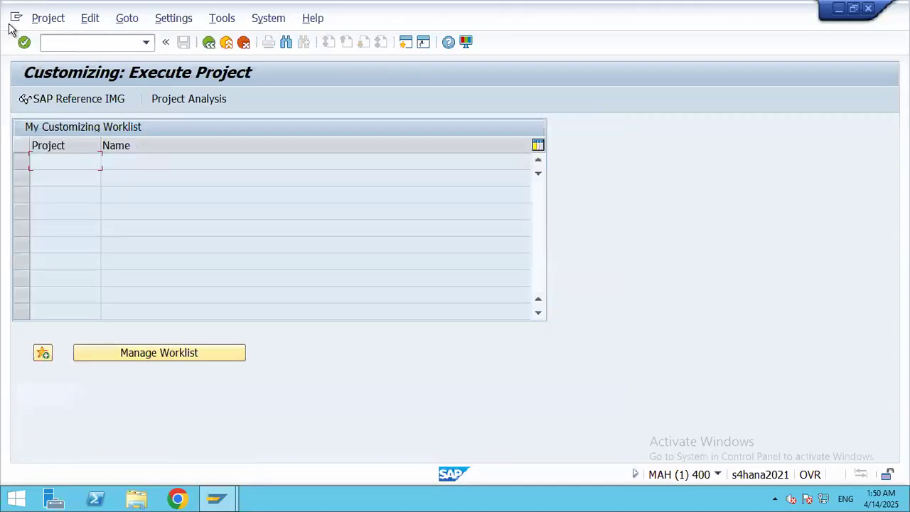
left_click(69, 104)
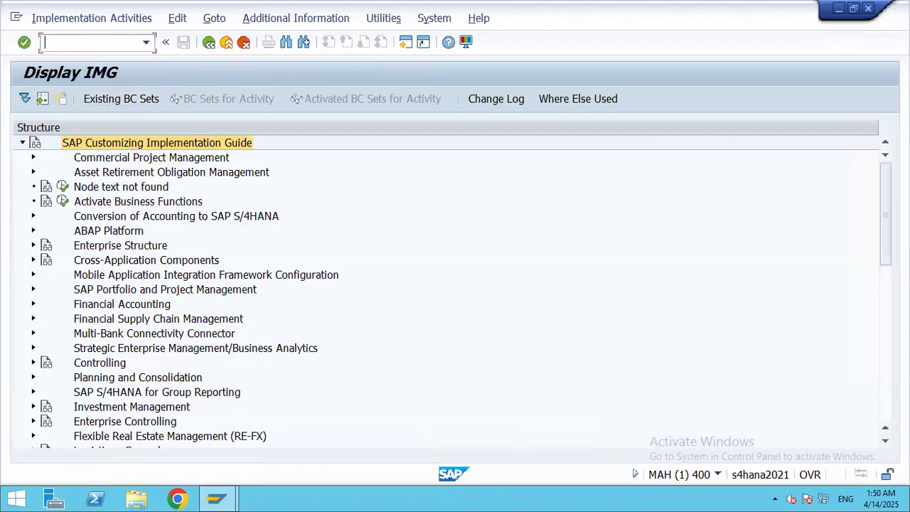
left_click_drag(887, 217, 887, 242)
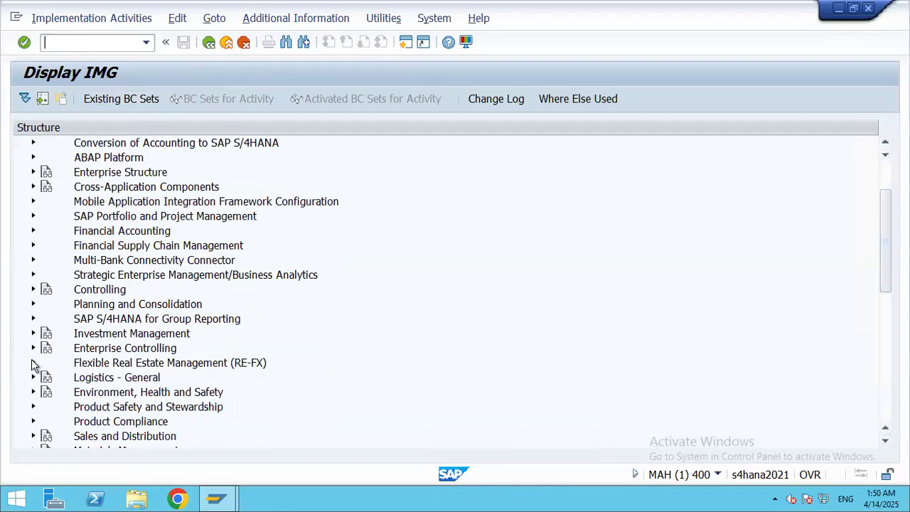
left_click_drag(888, 264, 888, 292)
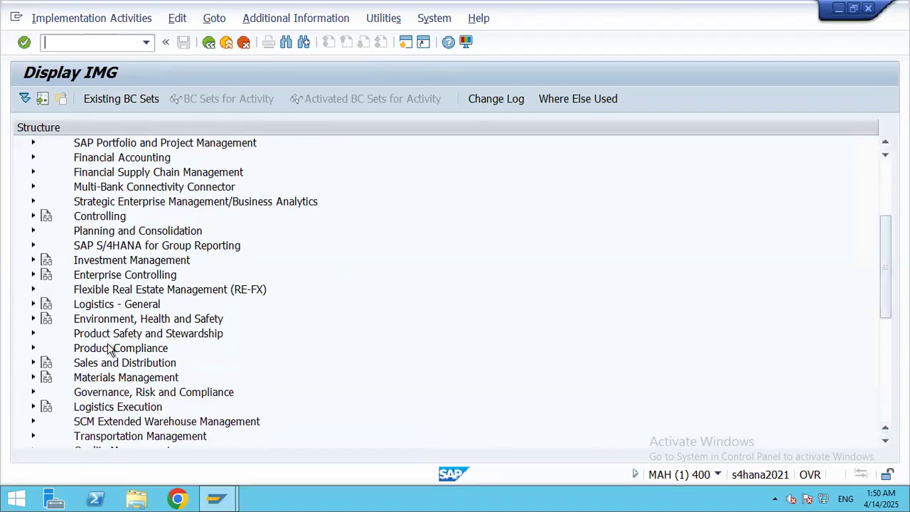
left_click(33, 363)
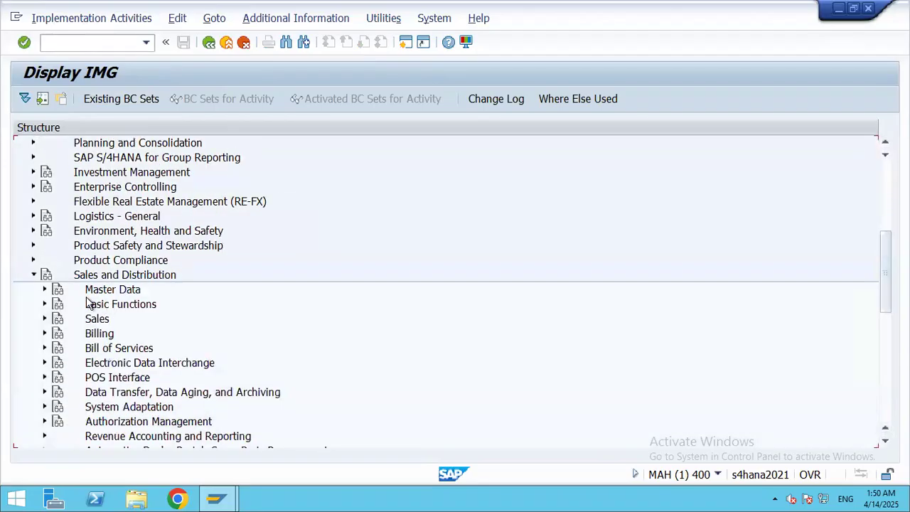
left_click(44, 290)
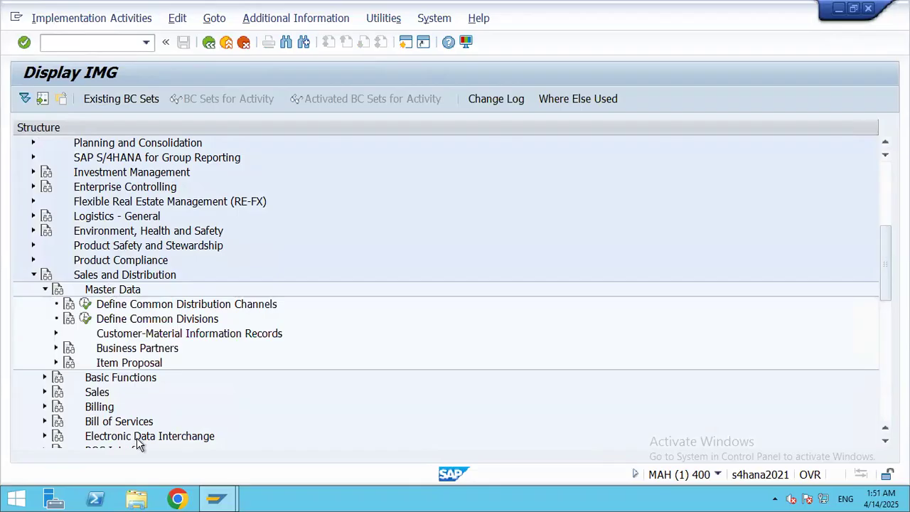
left_click(208, 43)
Step: Return to SAP Easy Access and scroll to the Document Entry transactions like FB70
left_click(208, 43)
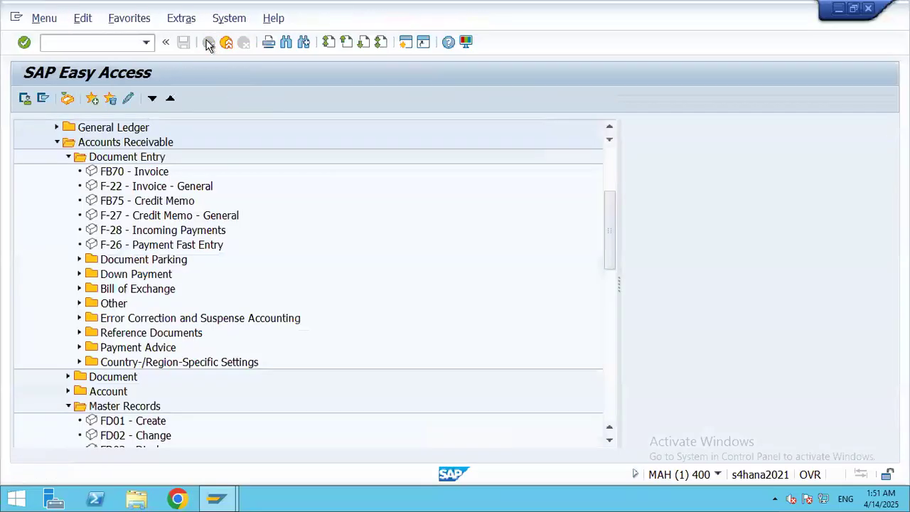
left_click_drag(606, 216, 597, 136)
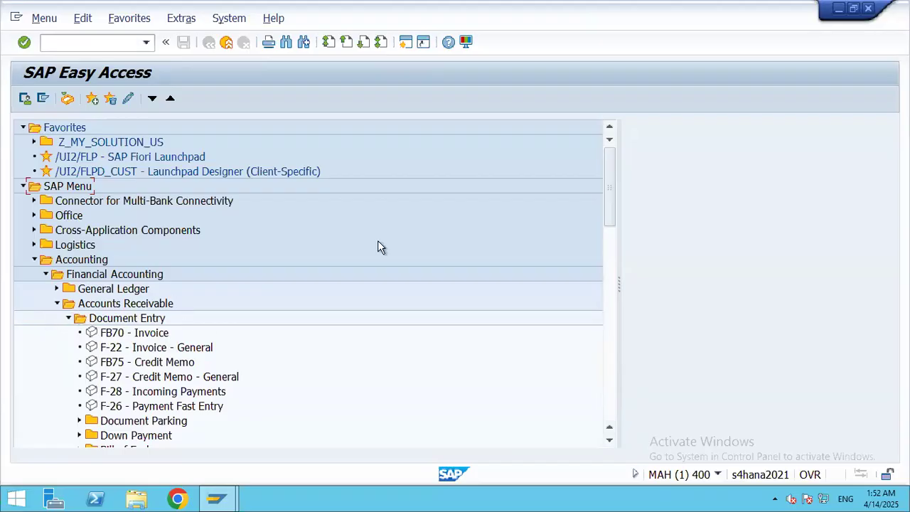
scroll(609, 203, "down", 2)
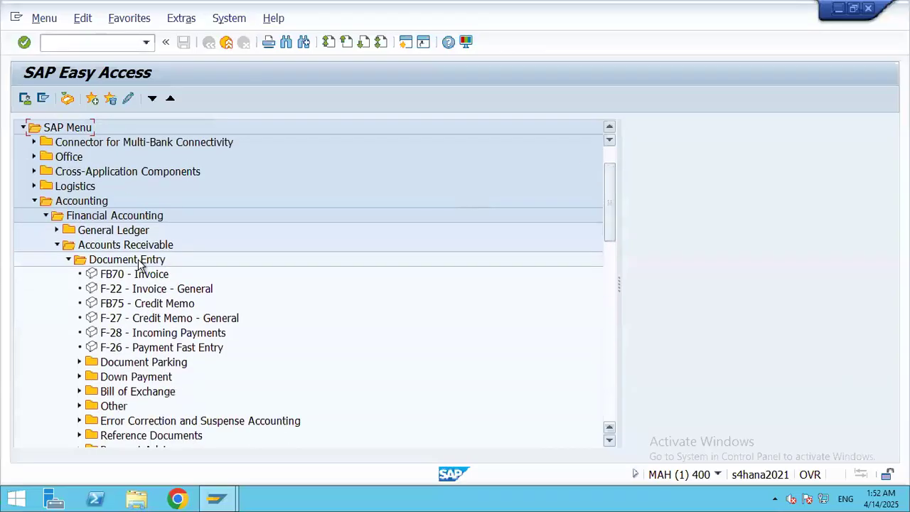
Step: Start FB70 - Invoice for company code 3501 and open the Customer search help
double_click(116, 277)
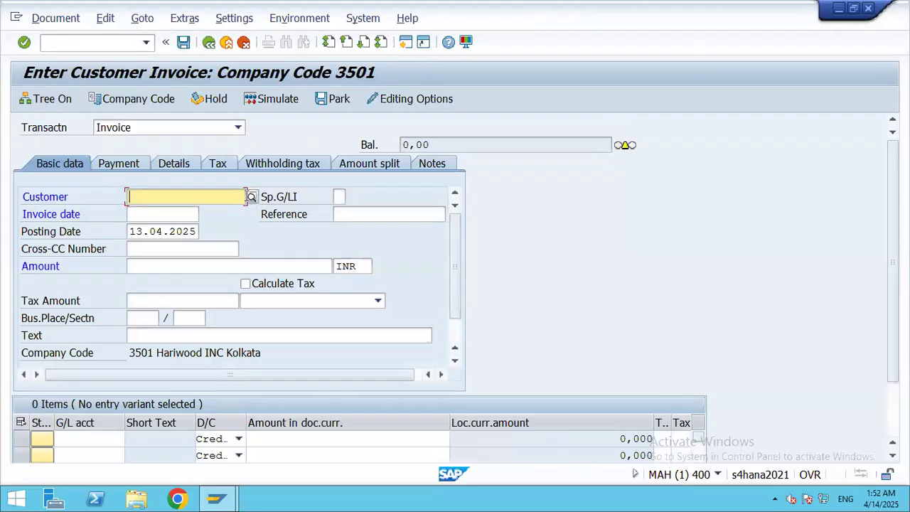
left_click(252, 197)
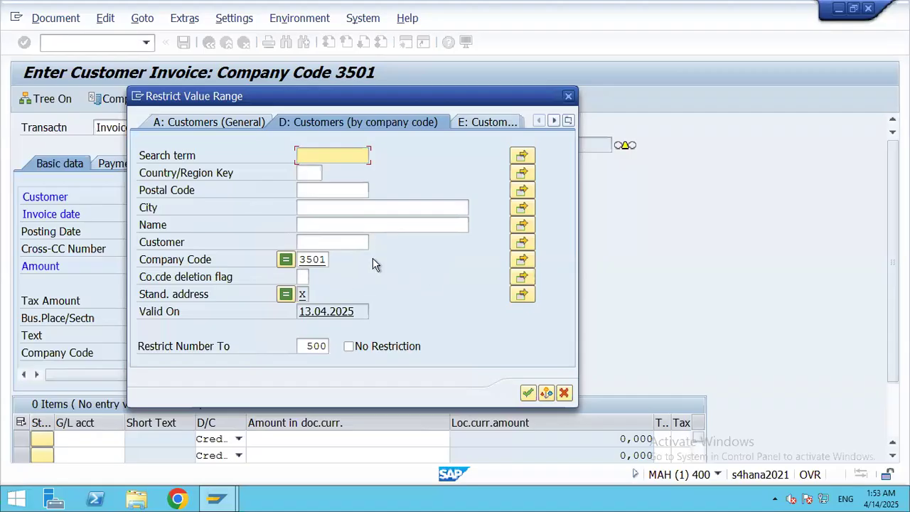
Step: Select customer ISRO - DEFENCE, set invoice date 13.04.2025, and enter amount 100000
left_click(527, 394)
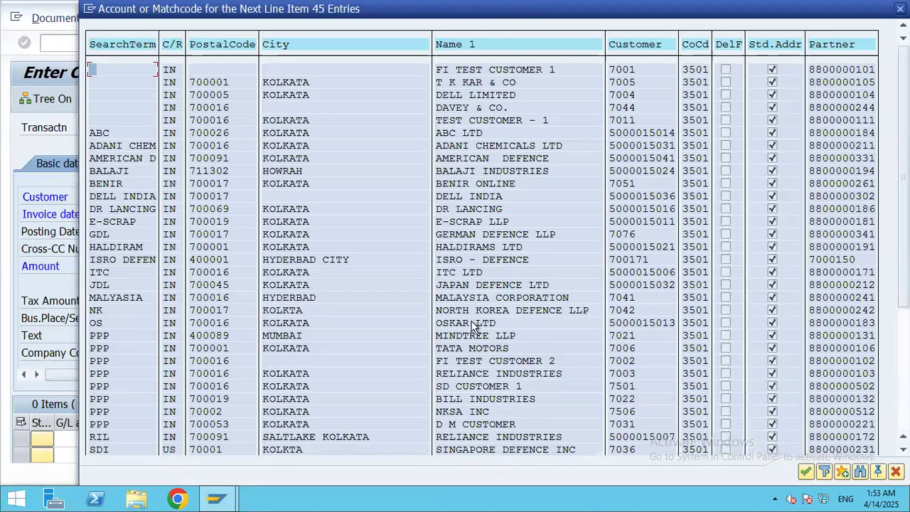
double_click(502, 264)
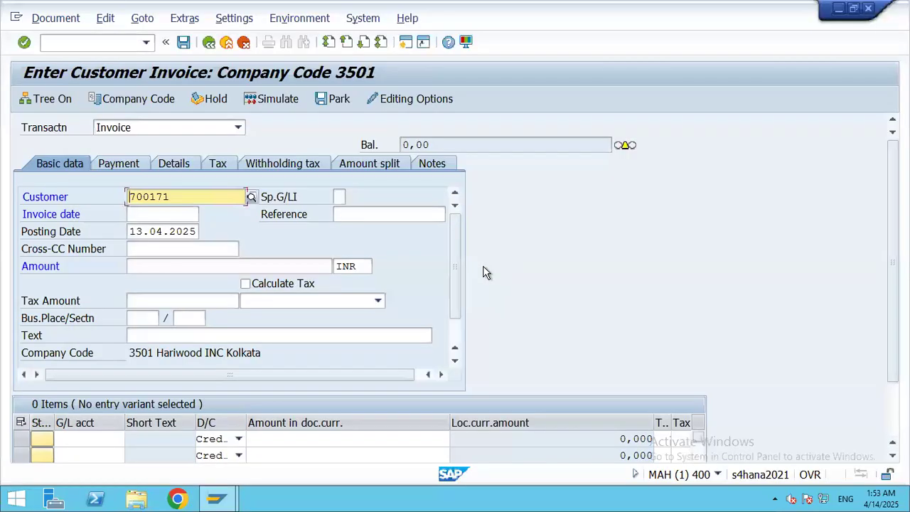
left_click(168, 216)
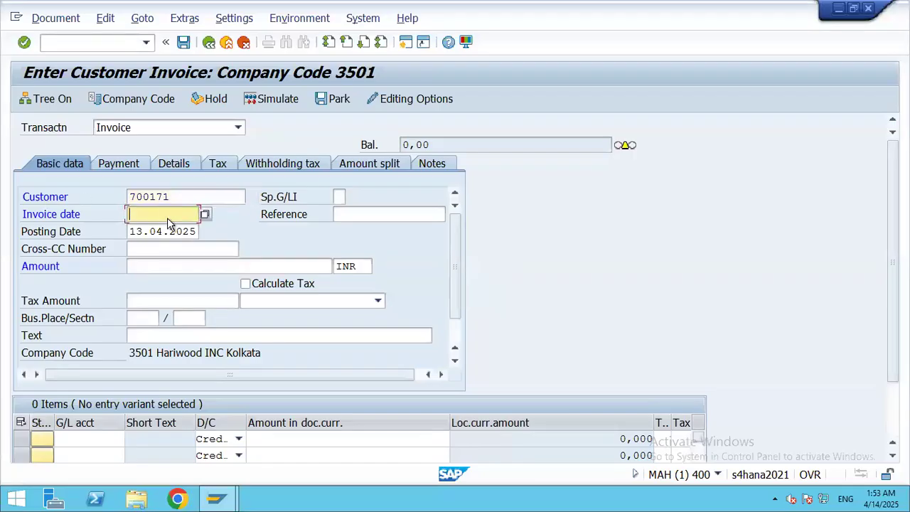
key("F4")
key("Return")
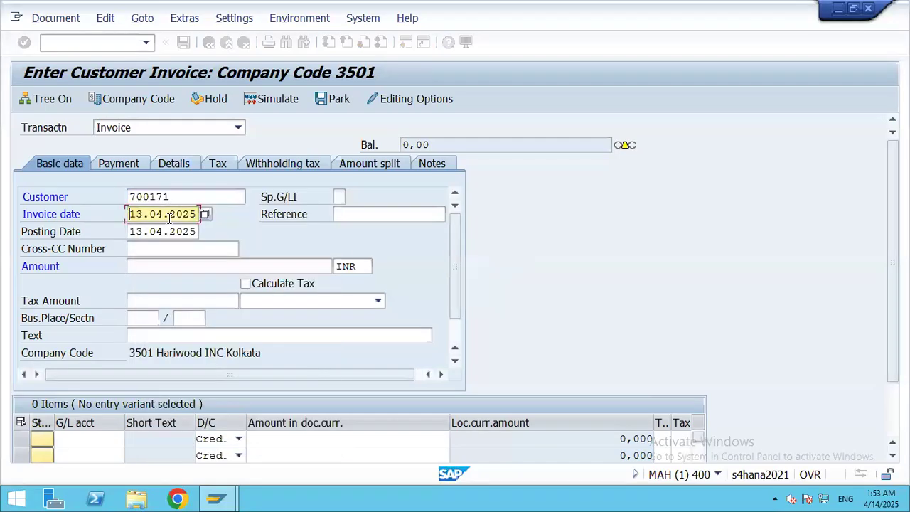
left_click(158, 266)
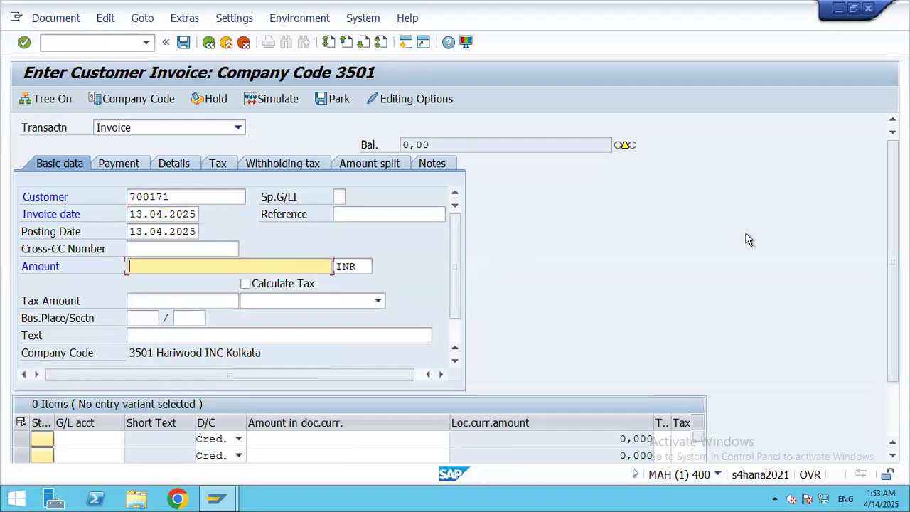
type("10000")
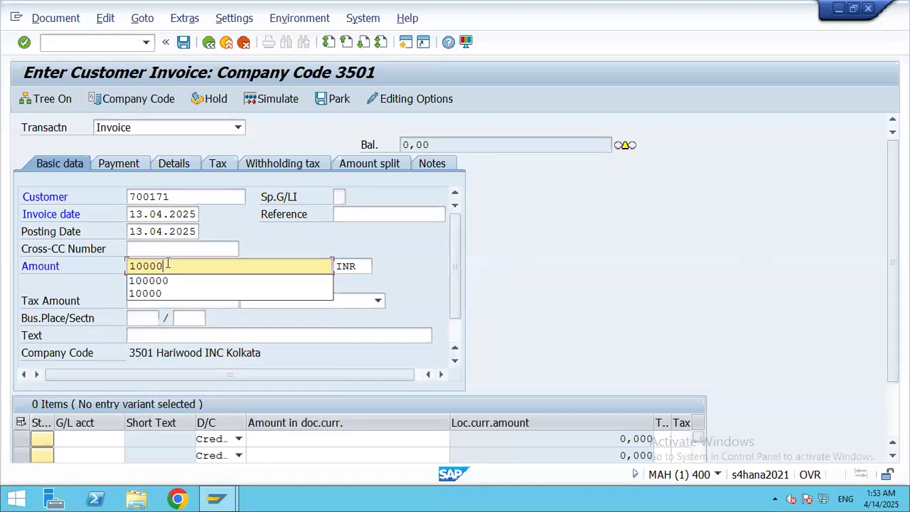
type("0")
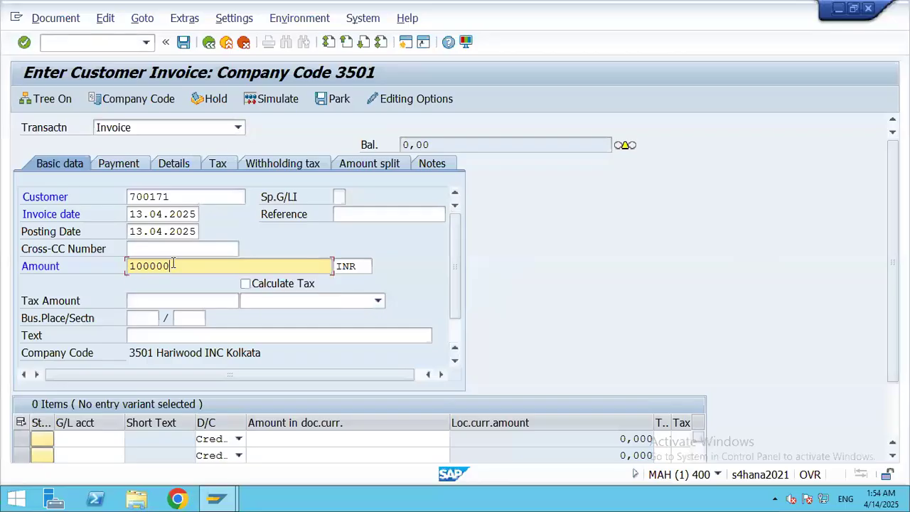
Step: Tick Calculate Tax and confirm the 100.000,000 INR invoice header
scroll(175, 264, "down", 1)
scroll(319, 256, "down", 3)
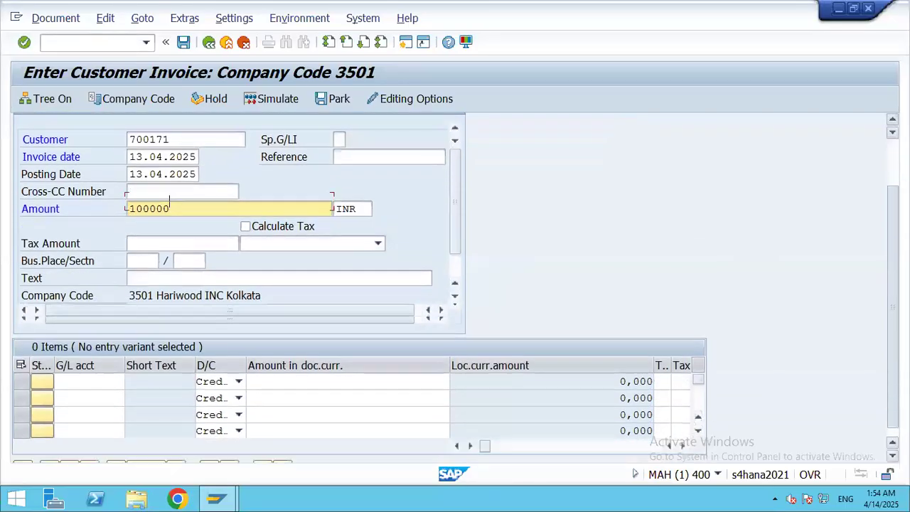
left_click(246, 217)
key("Return")
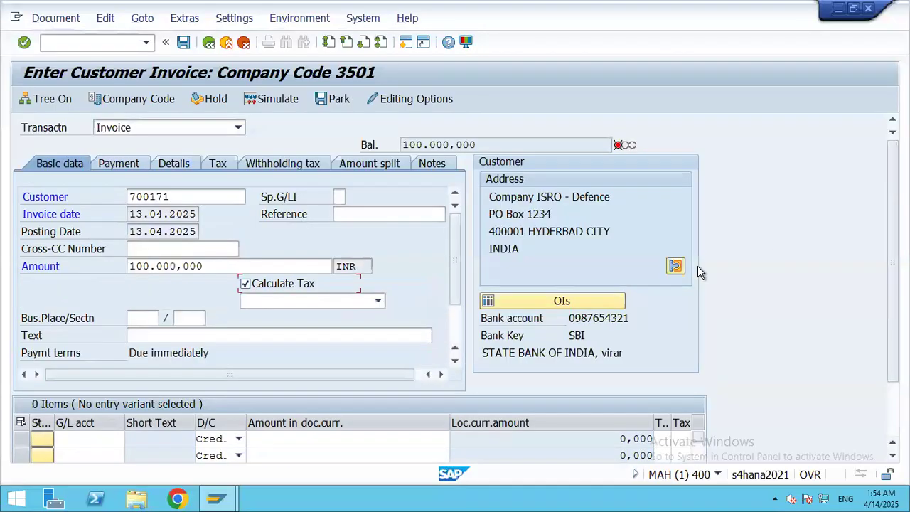
scroll(882, 240, "down", 4)
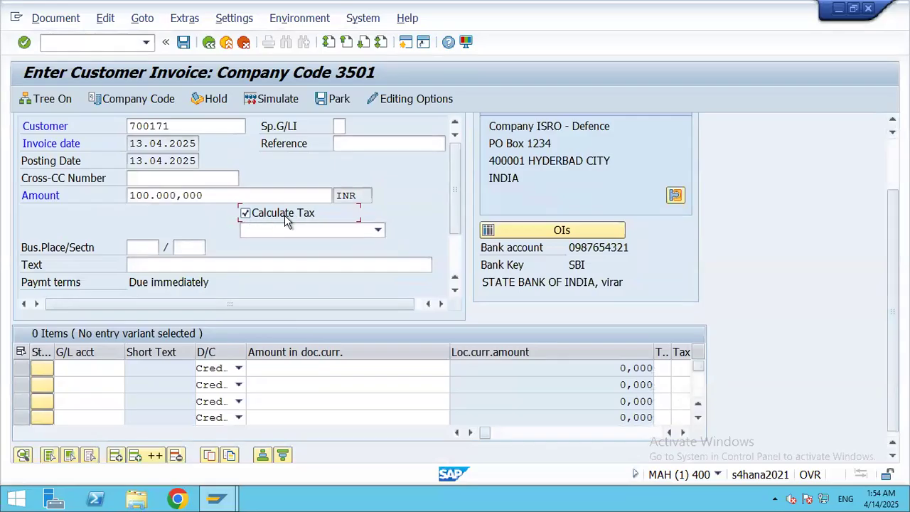
Step: Choose tax code P3 (Output : SGST +CGST 18%) from the dropdown
left_click(379, 232)
scroll(379, 302, "down", 1)
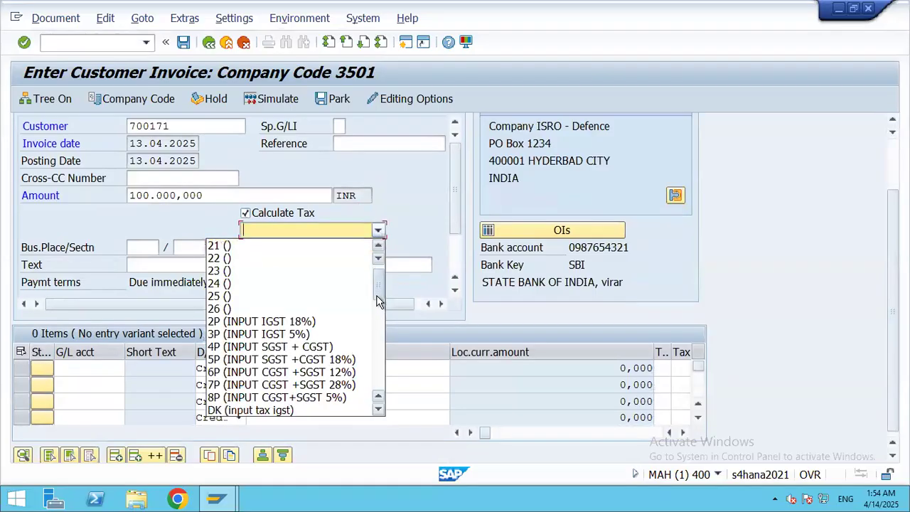
scroll(379, 303, "down", 1)
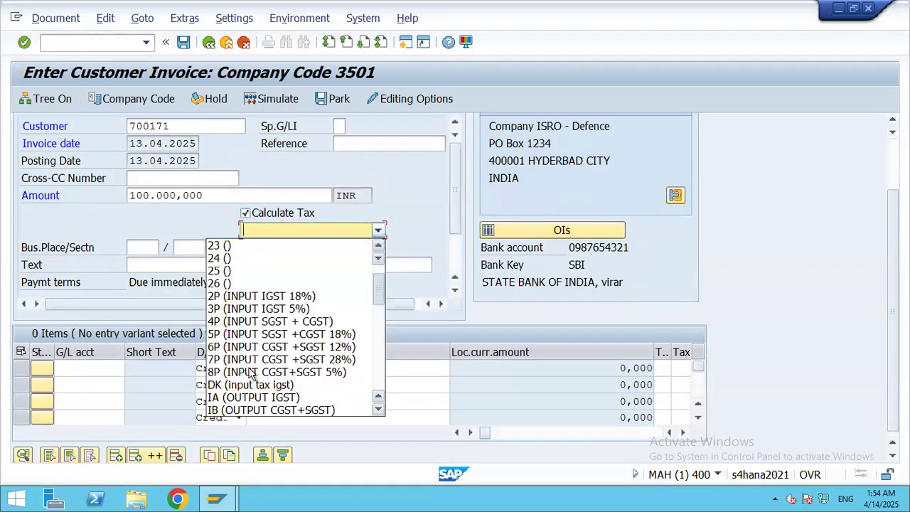
left_click_drag(379, 305, 378, 371)
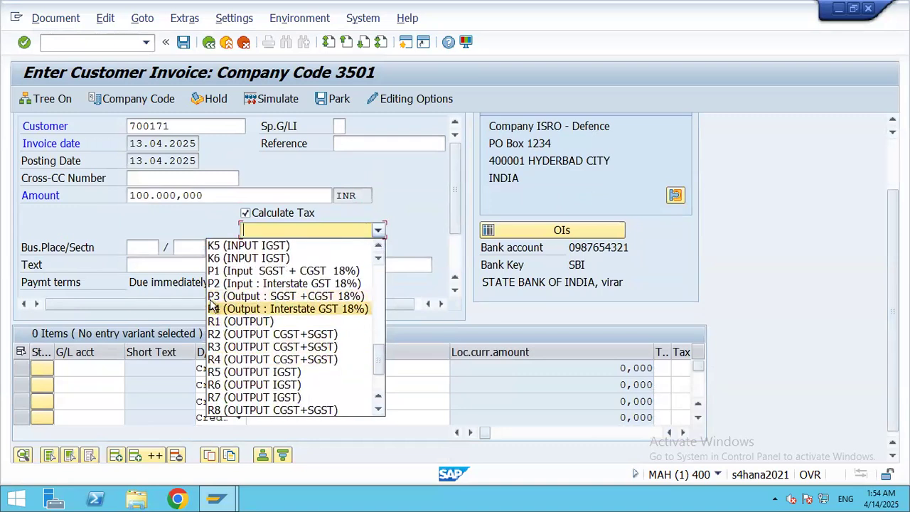
left_click(295, 297)
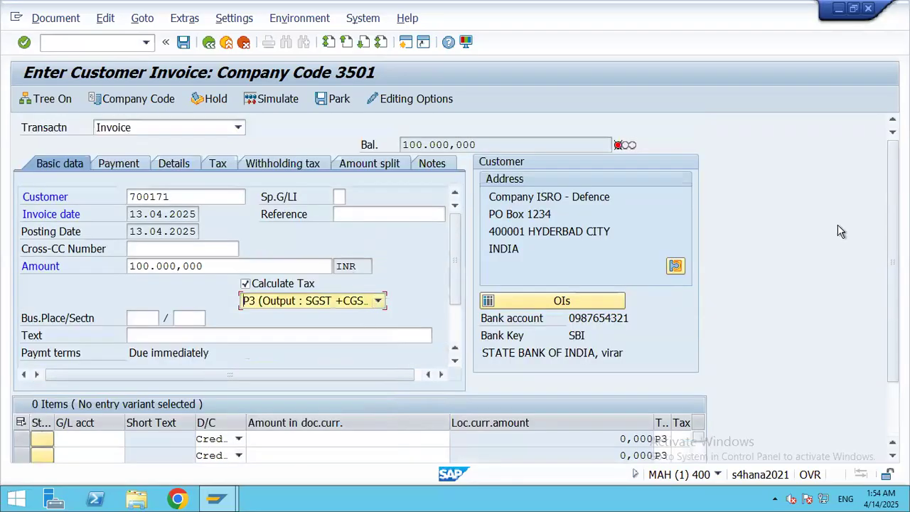
scroll(168, 284, "down", 3)
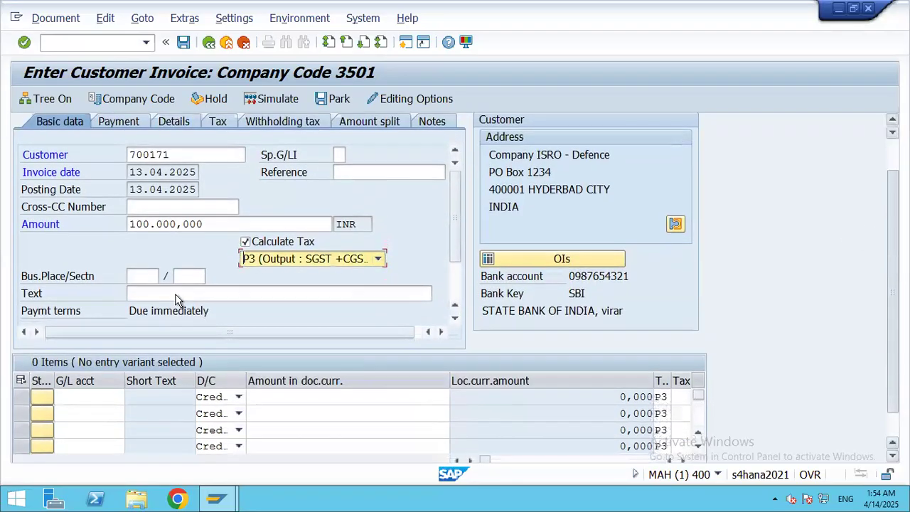
Step: Enter 'Customer Invoice Posting' as the invoice header text from the input suggestions
left_click(168, 282)
type("Custo")
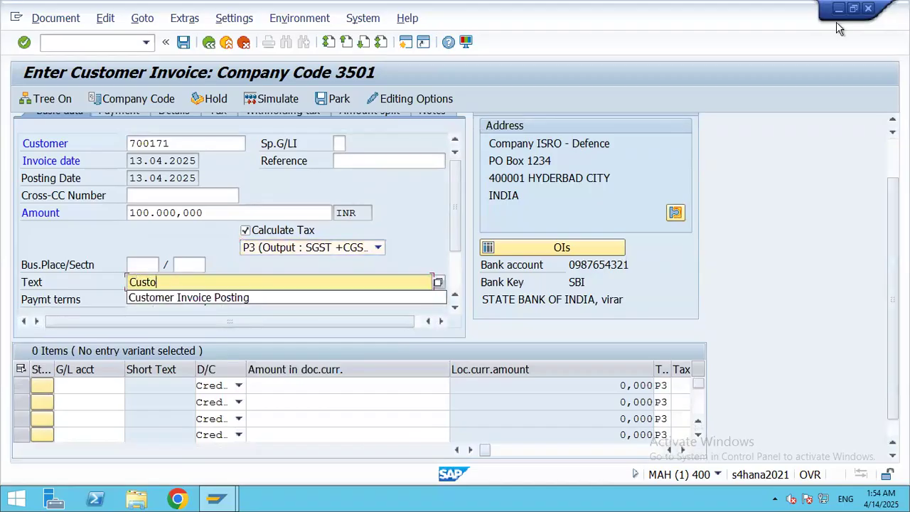
key("Down")
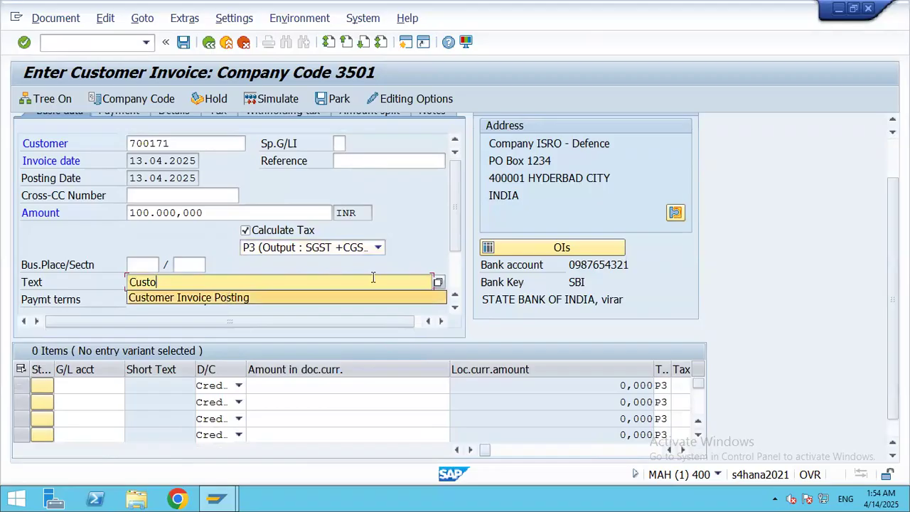
key("Return")
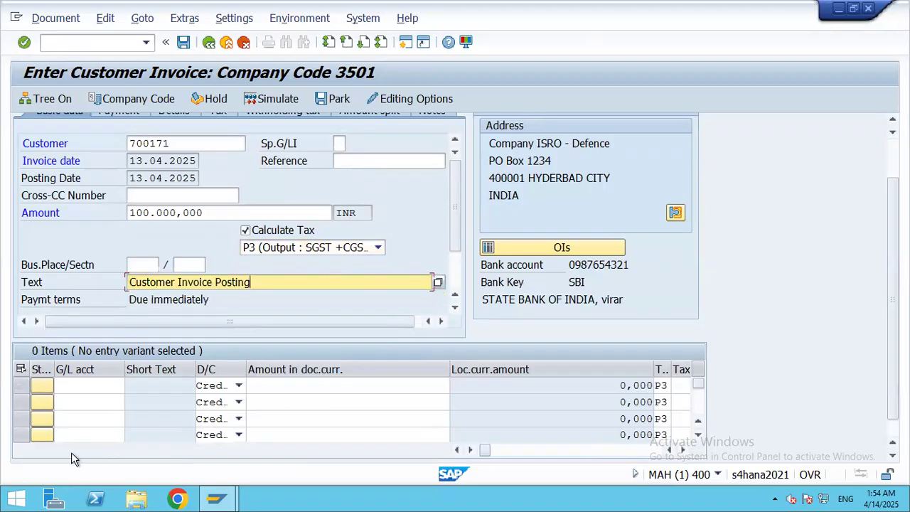
left_click(77, 384)
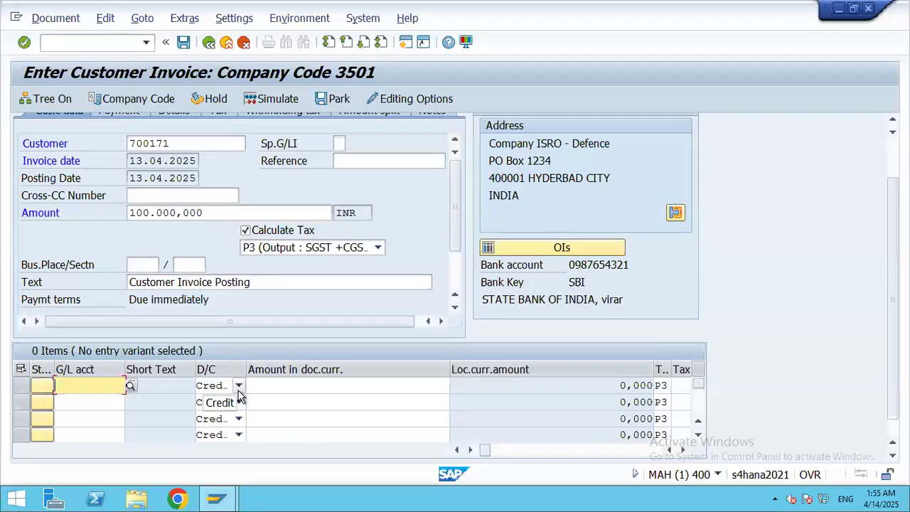
Step: Search the chart 3501 G/L accounts and put account 3016 (Sales A/c - AK) on the first line item
left_click(131, 386)
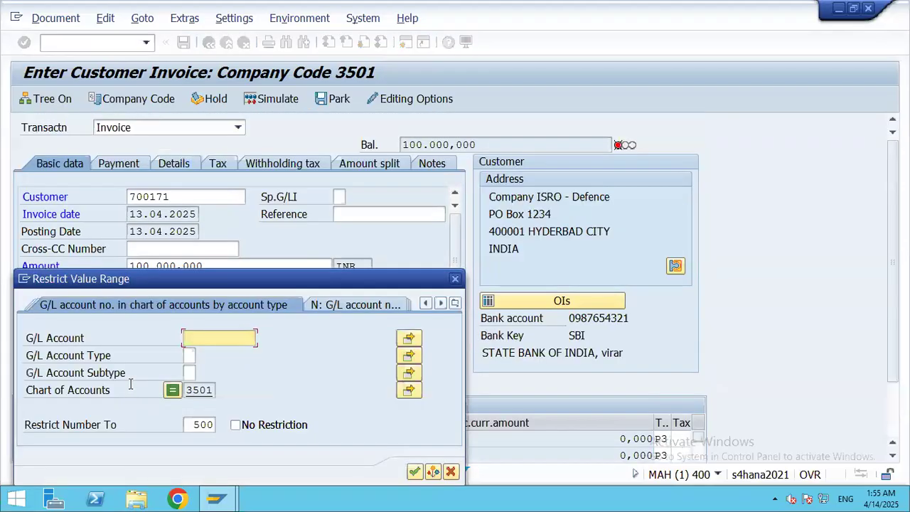
left_click_drag(326, 276, 341, 97)
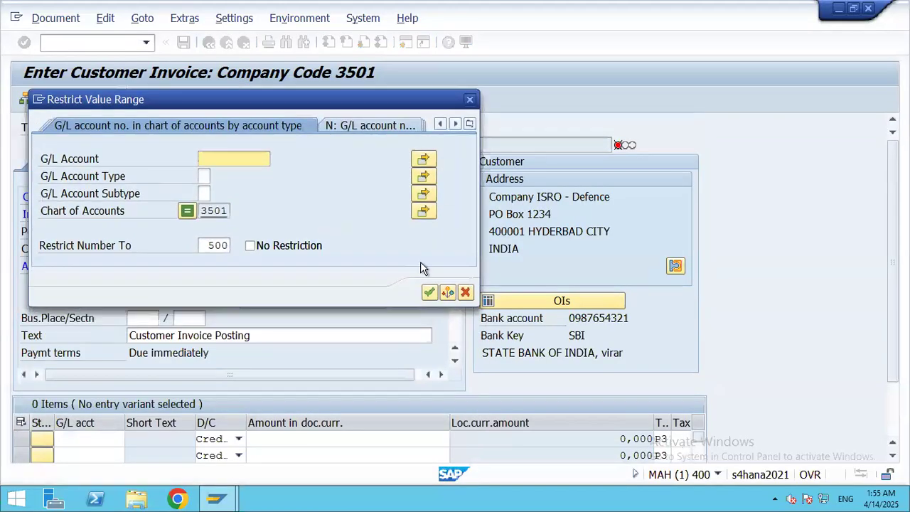
left_click(428, 295)
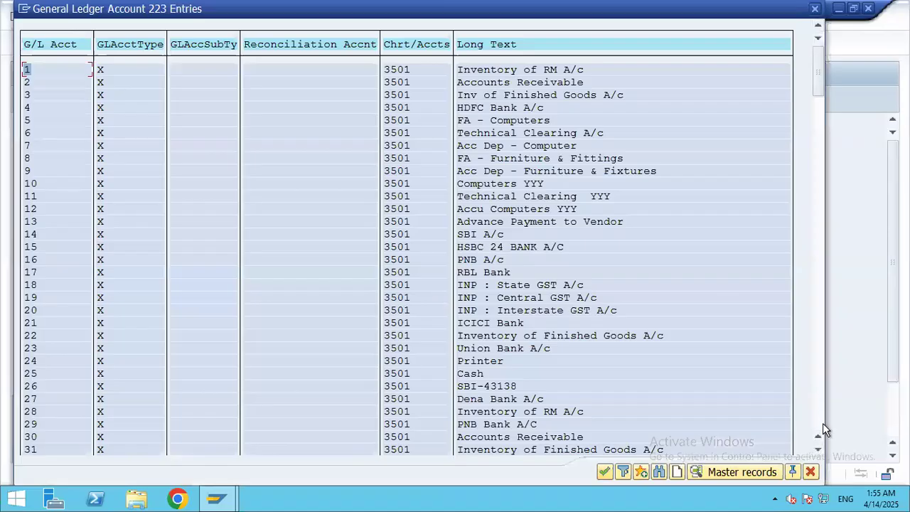
left_click_drag(821, 84, 817, 107)
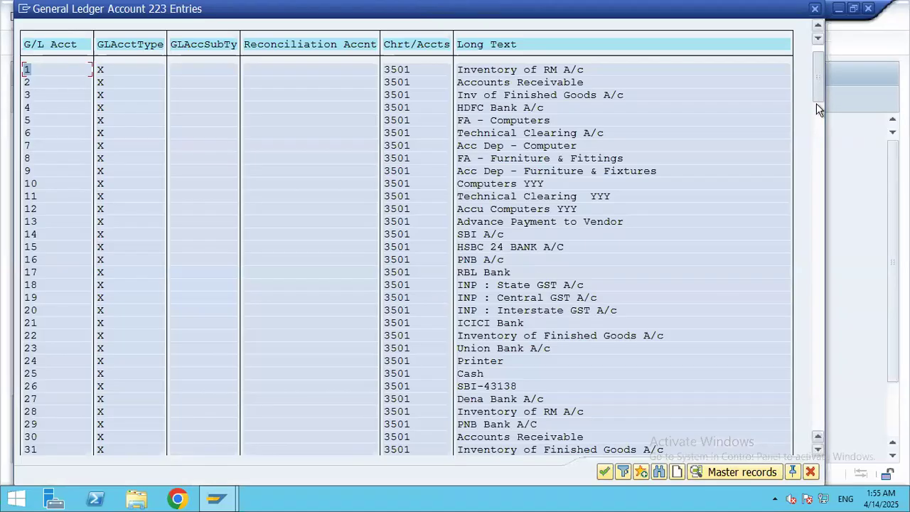
left_click(821, 309)
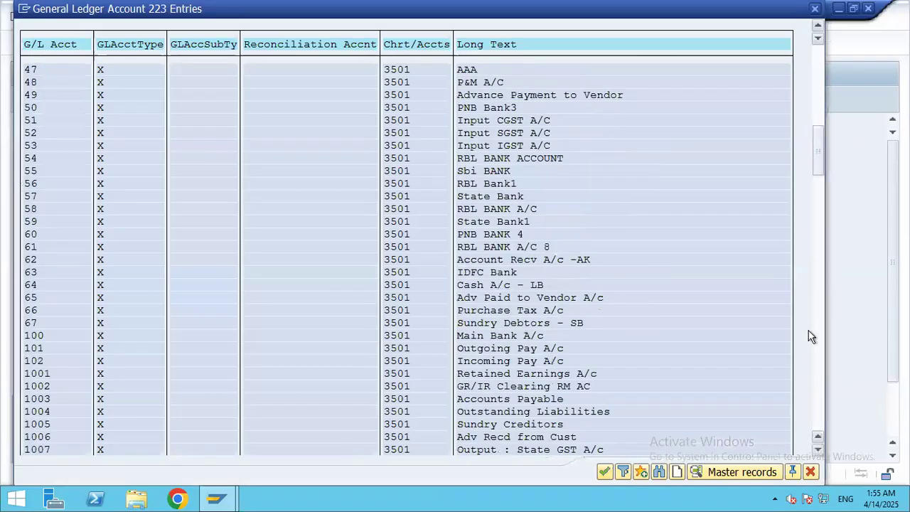
left_click(821, 368)
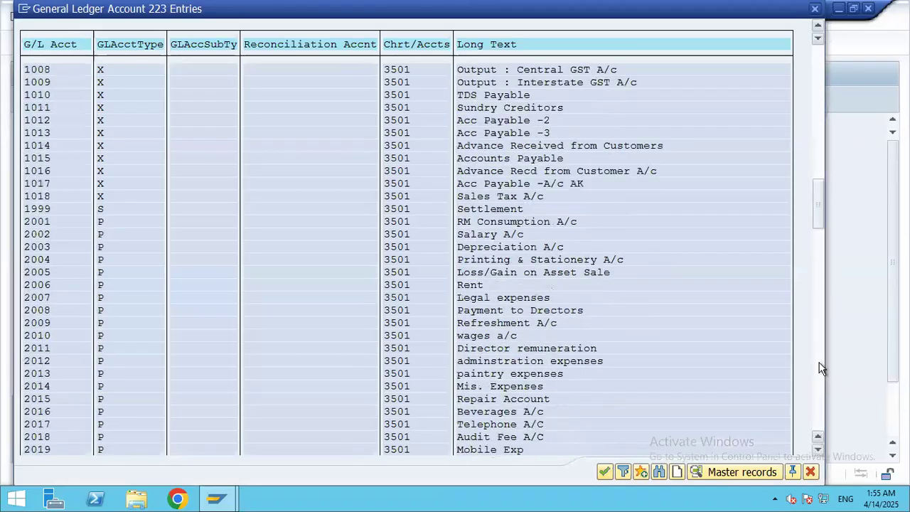
left_click(821, 368)
left_click(820, 369)
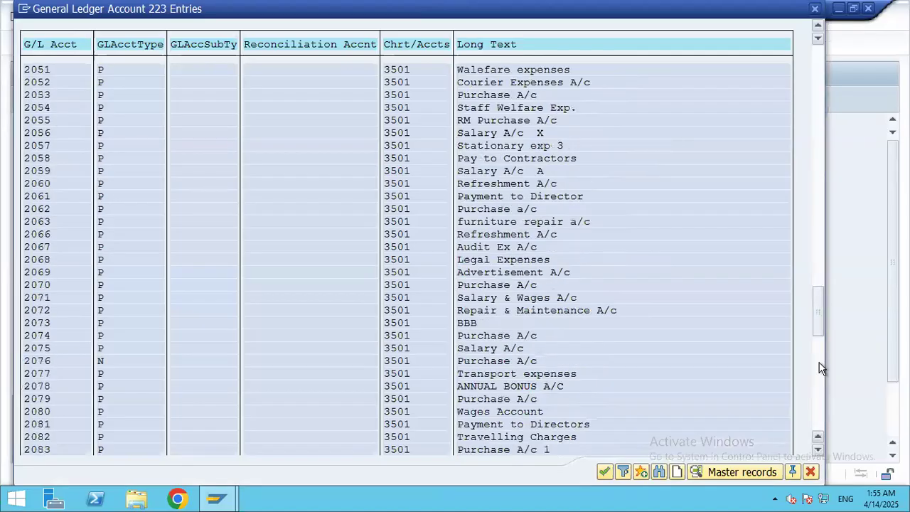
left_click(820, 368)
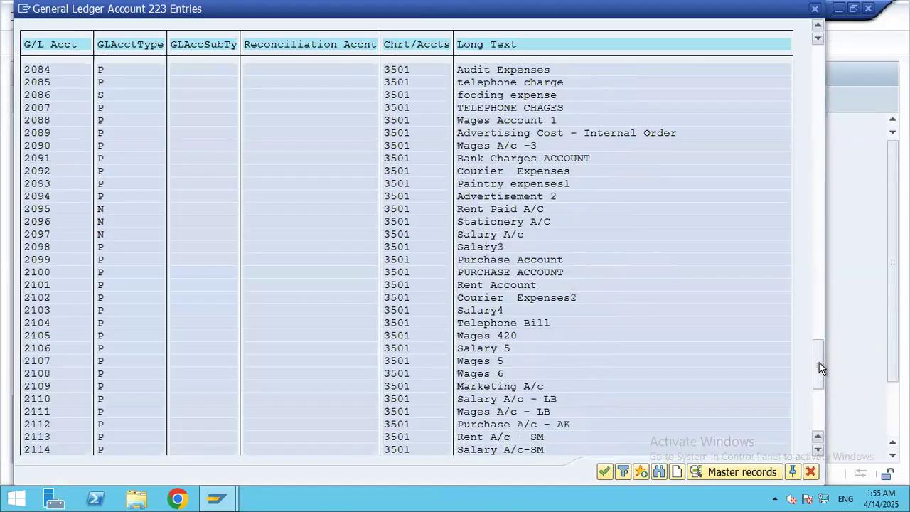
left_click(816, 410)
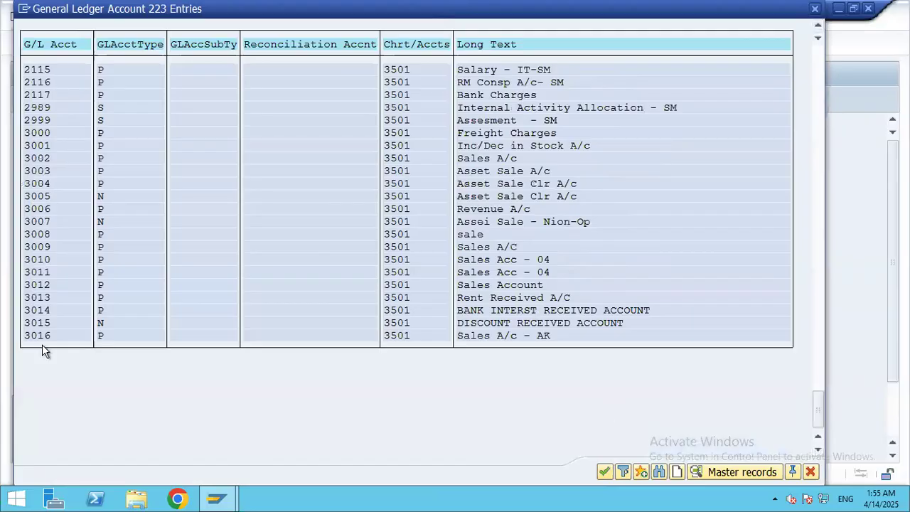
double_click(494, 337)
scroll(325, 391, "down", 3)
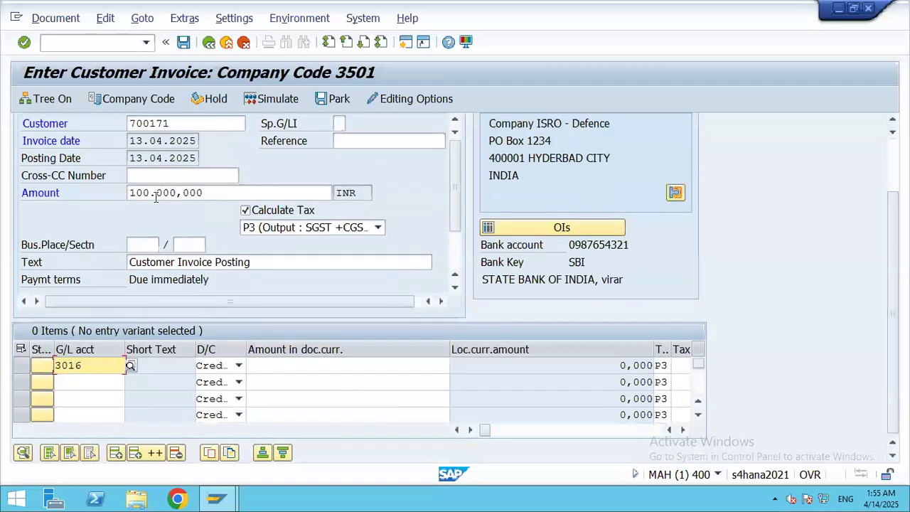
Step: Enter 100000 as the first line item's document-currency amount
left_click(312, 366)
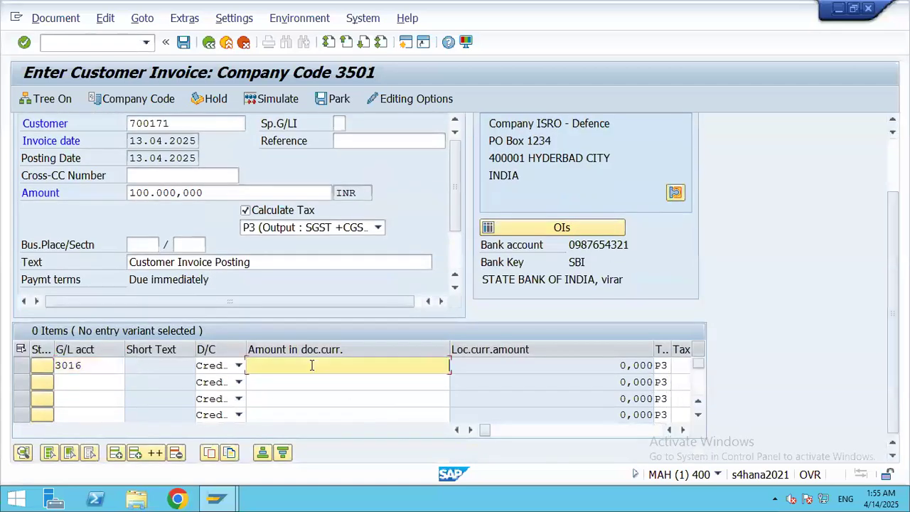
type("100000")
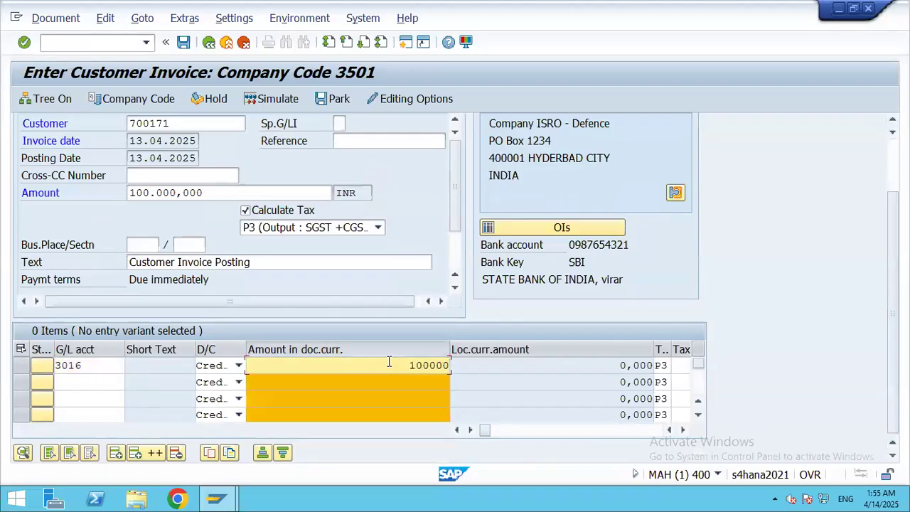
left_click(473, 367)
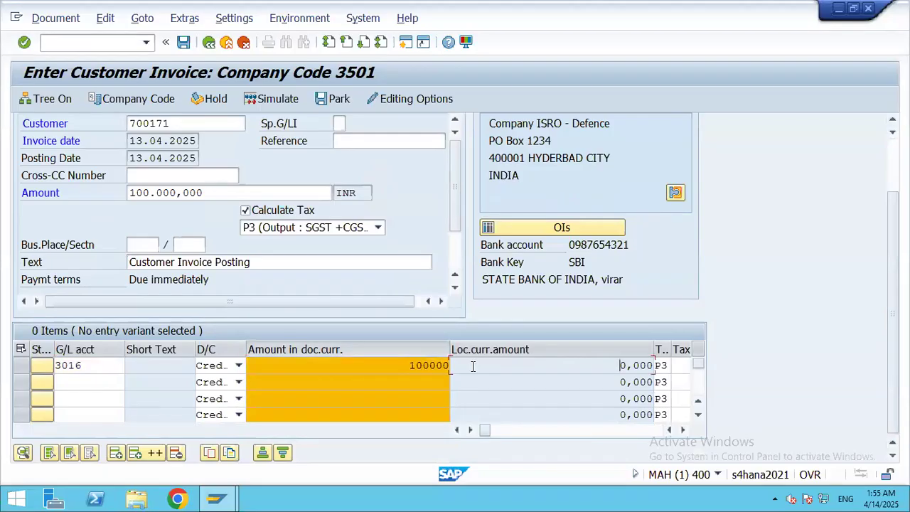
key("Tab")
key("Tab")
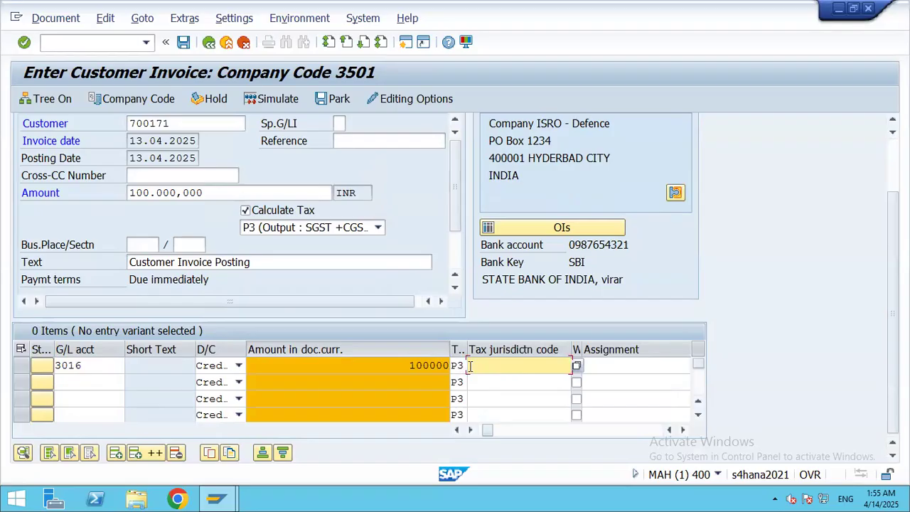
key("Tab")
key("Tab")
key("Tab")
key("Tab")
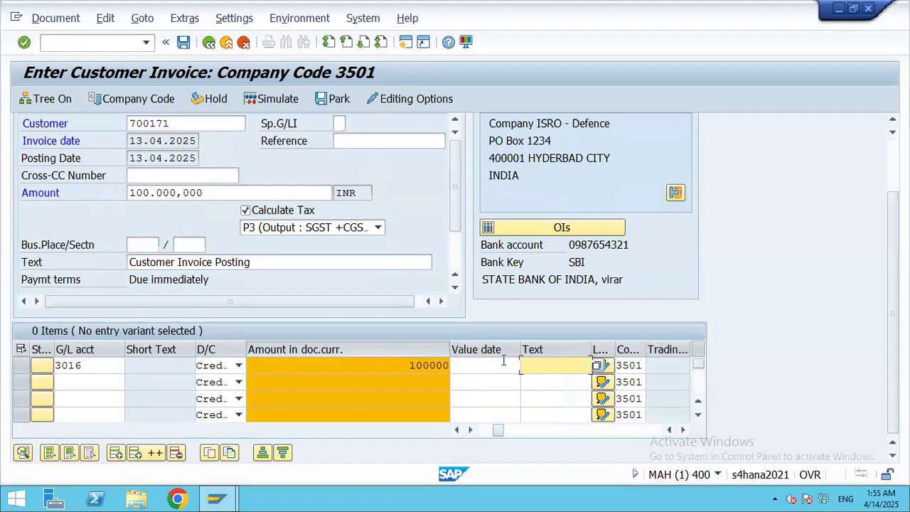
Step: Set the line item text to 'Customer Invoice Posting' and move across to Profit center
type("Cus")
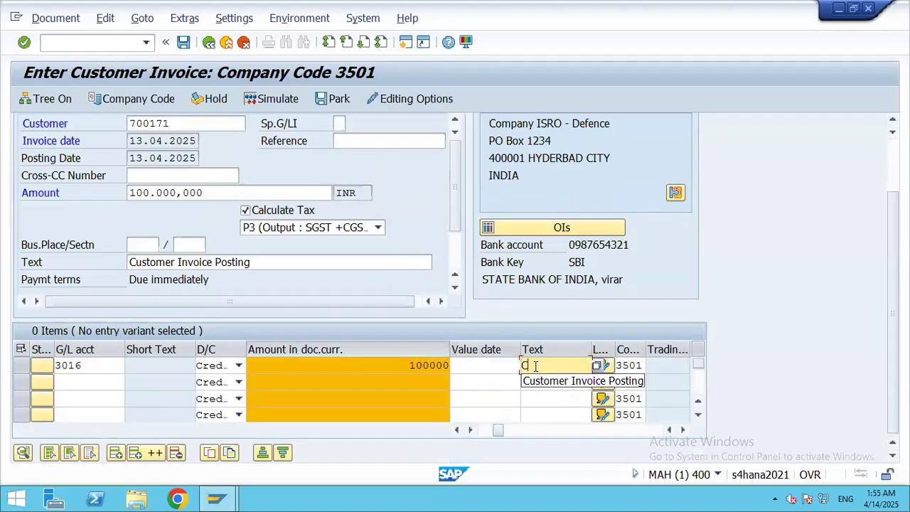
left_click(572, 381)
key("Tab")
key("Tab")
key("Tab")
key("Tab")
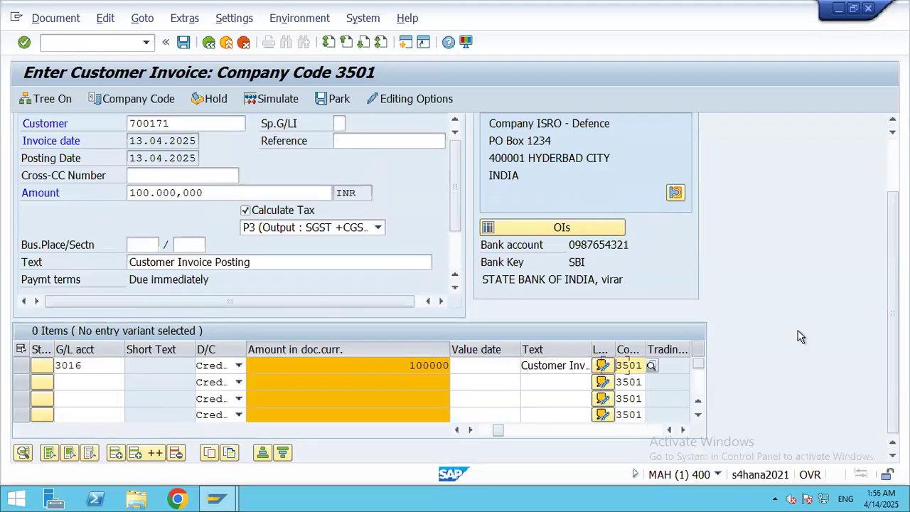
key("Tab")
key("Tab")
key("Tab")
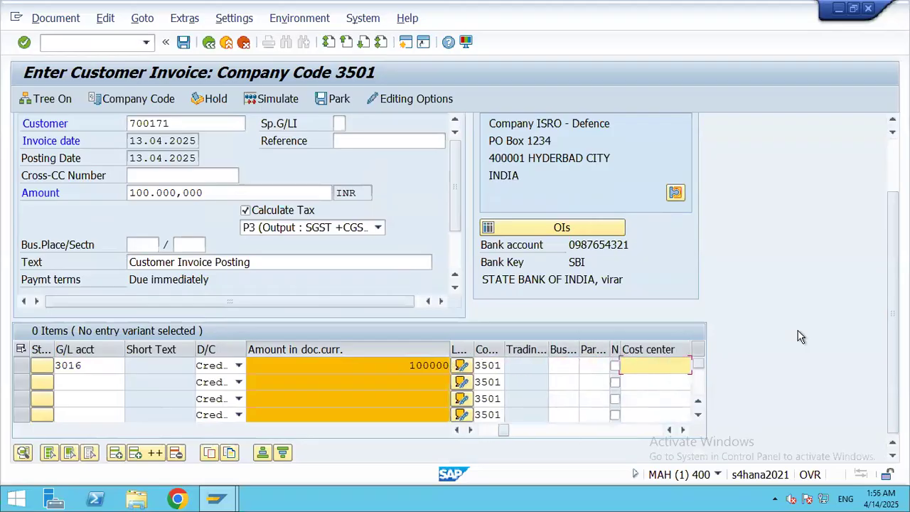
key("Tab")
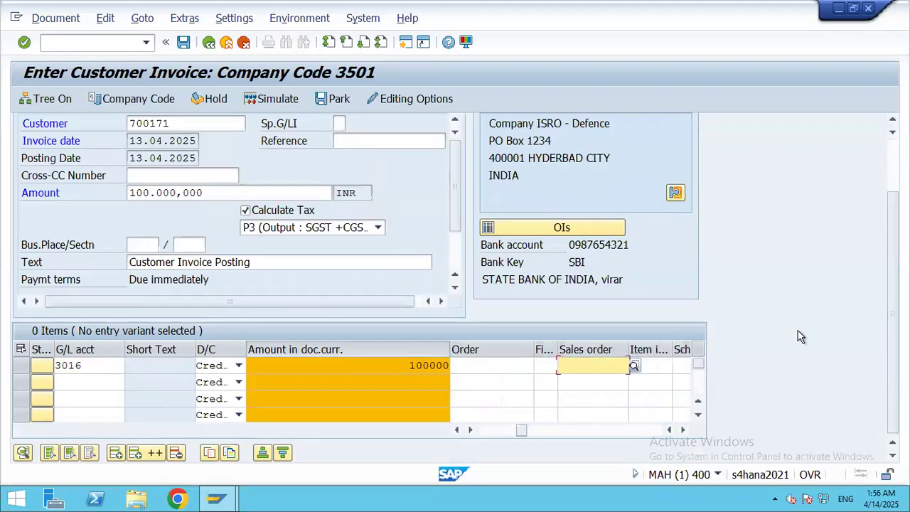
key("Tab")
key("Tab")
key("Tab")
key("Tab")
key("Tab")
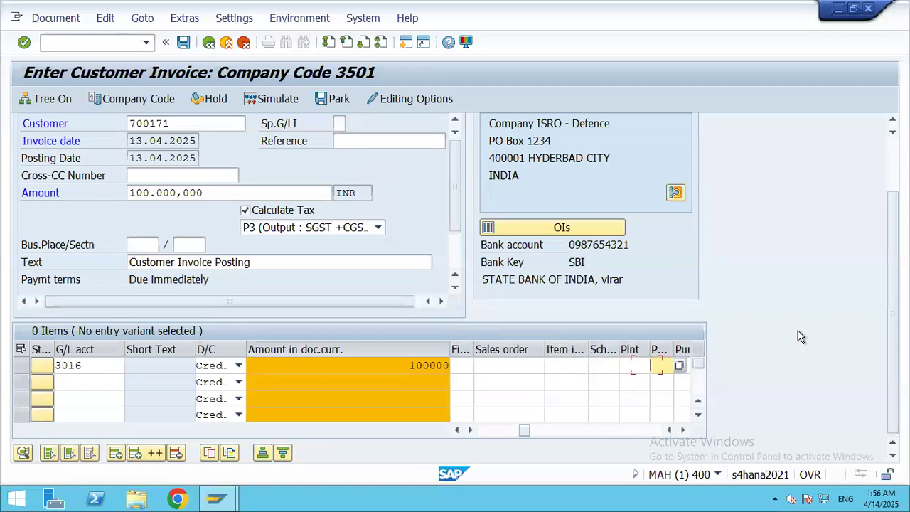
key("Tab")
key("Tab")
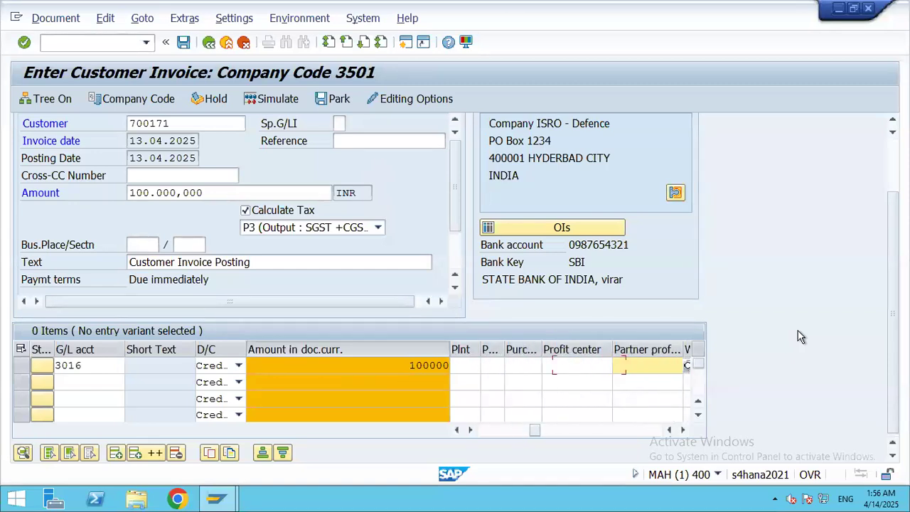
left_click(596, 364)
Step: List profit centers for company code 3501 and pick 3515 Mobile Phones for the line item
left_click(617, 366)
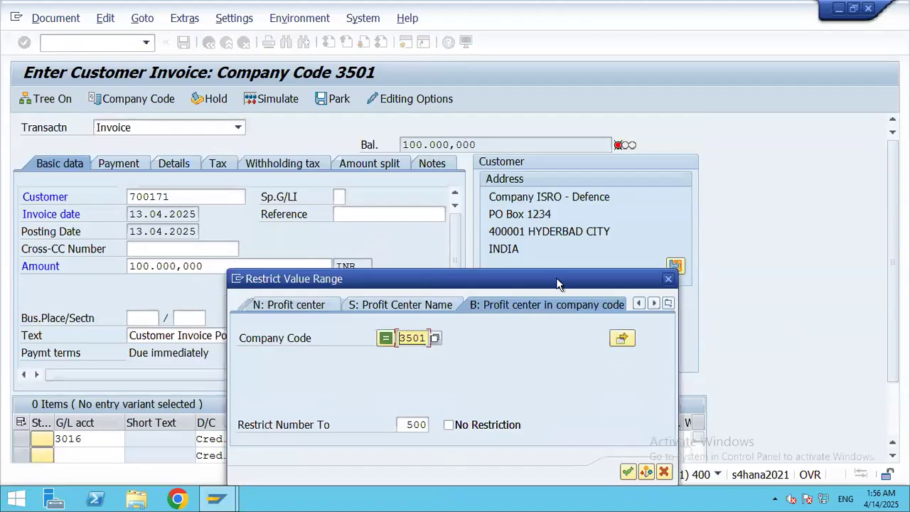
left_click_drag(562, 281, 570, 128)
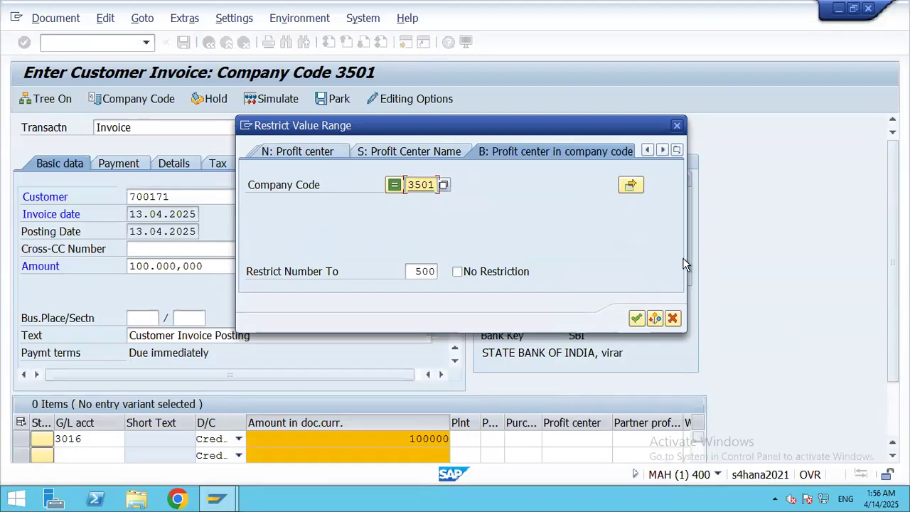
left_click(637, 318)
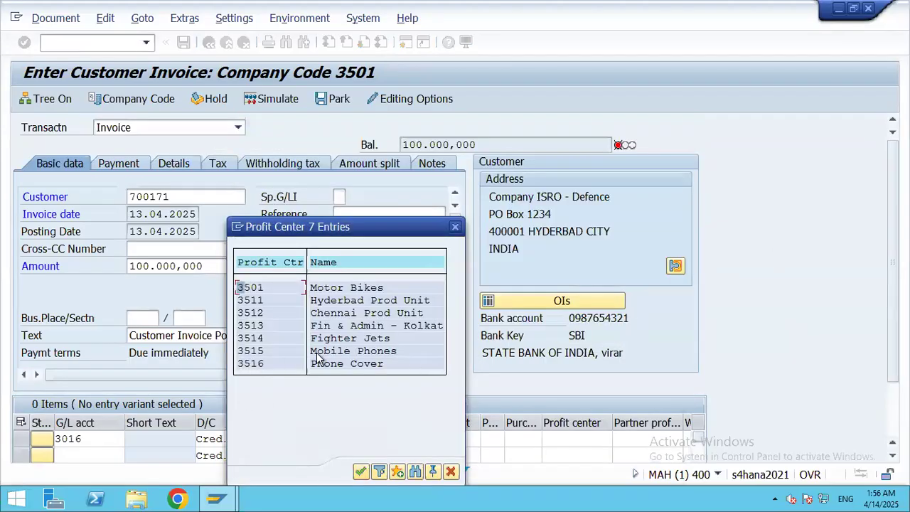
double_click(345, 358)
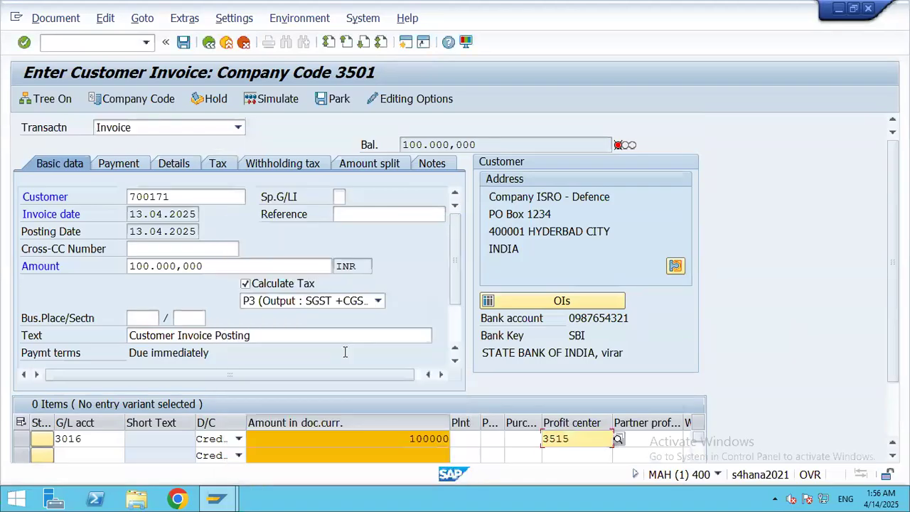
scroll(583, 368, "down", 3)
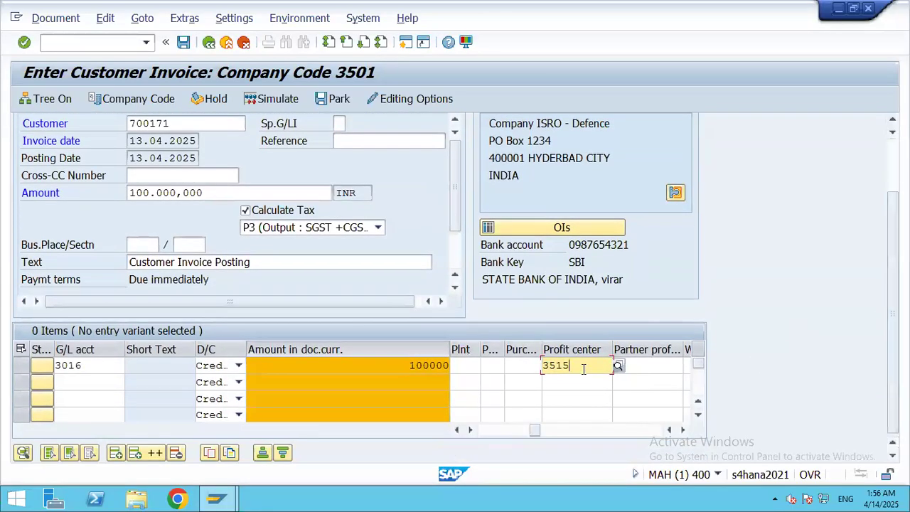
Step: Move across the first line item to the Cost center column and launch its search help
left_click_drag(531, 431, 525, 434)
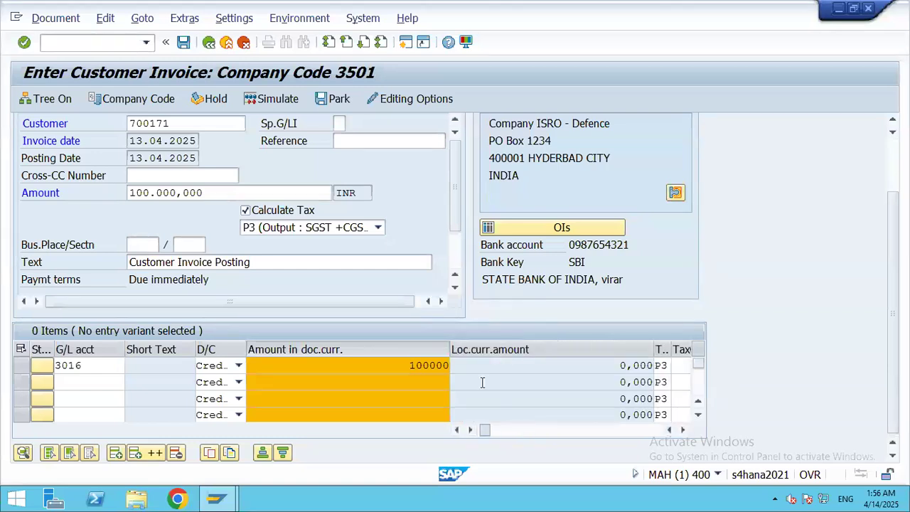
left_click(473, 364)
key("Tab")
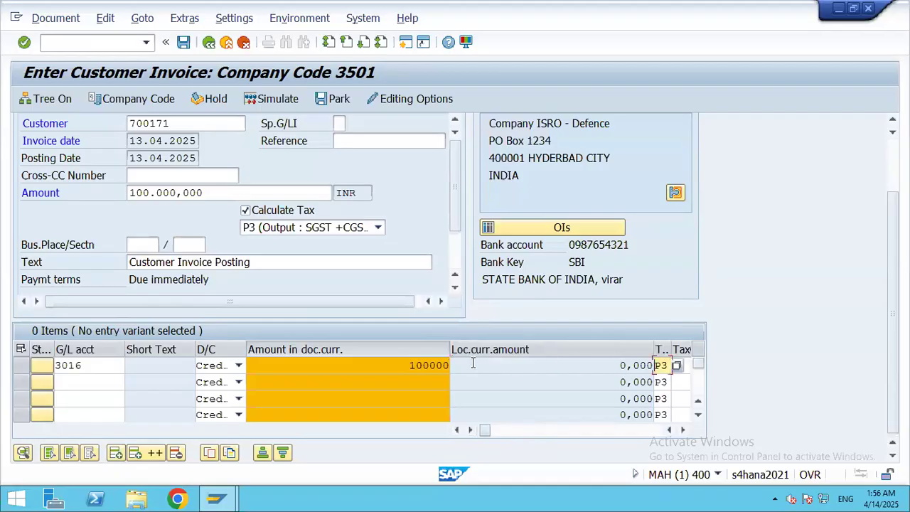
key("Tab")
key("Tab")
key("Tab")
key("Tab")
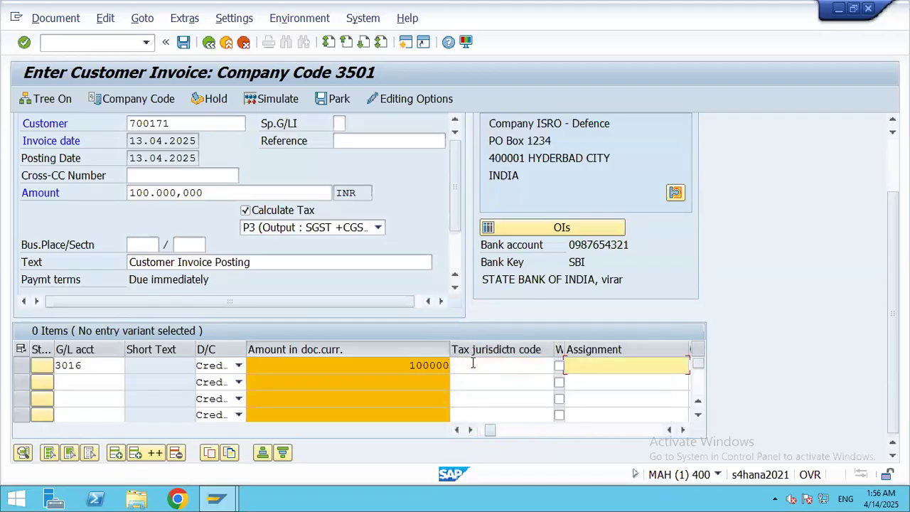
key("Tab")
key("Tab")
key("Tab")
key("Tab")
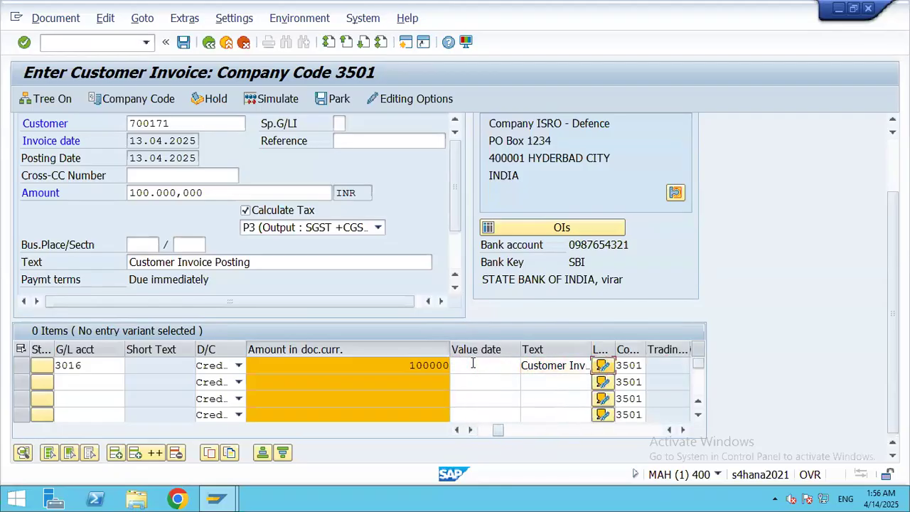
key("Tab")
key("Tab")
key("Tab")
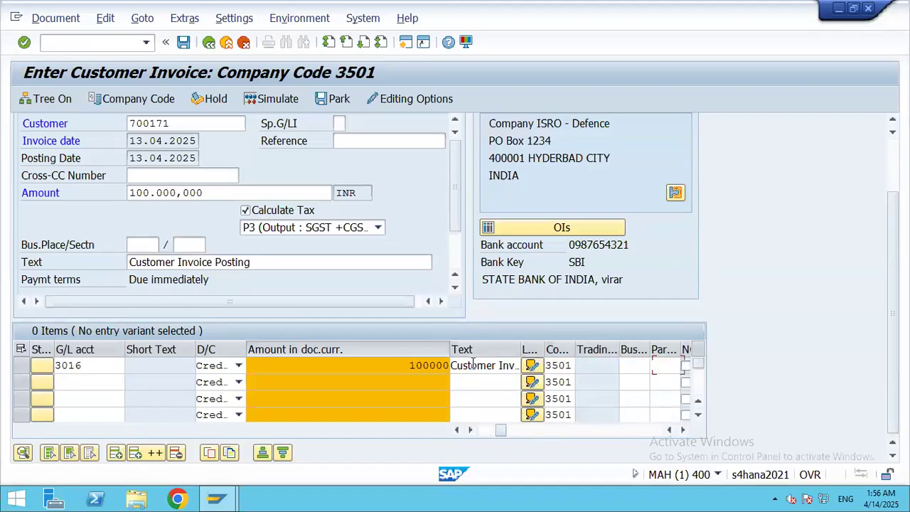
key("Tab")
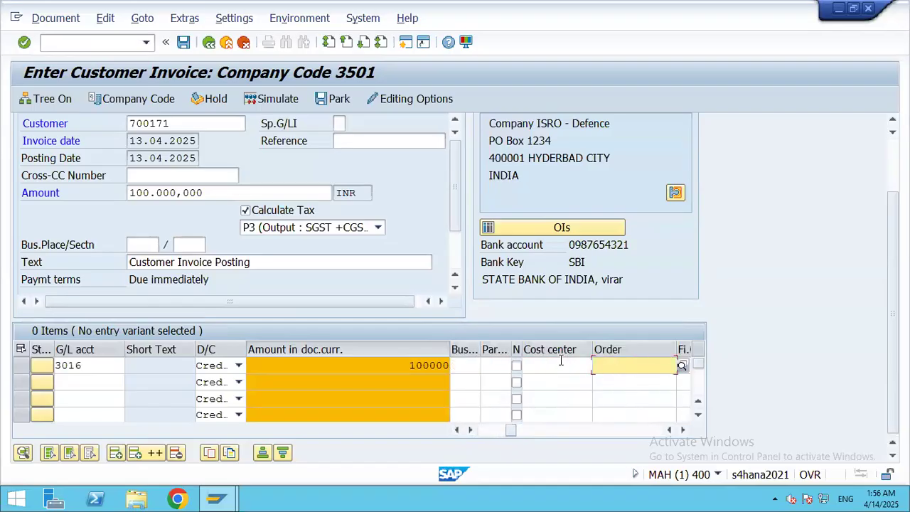
left_click(563, 364)
left_click(600, 369)
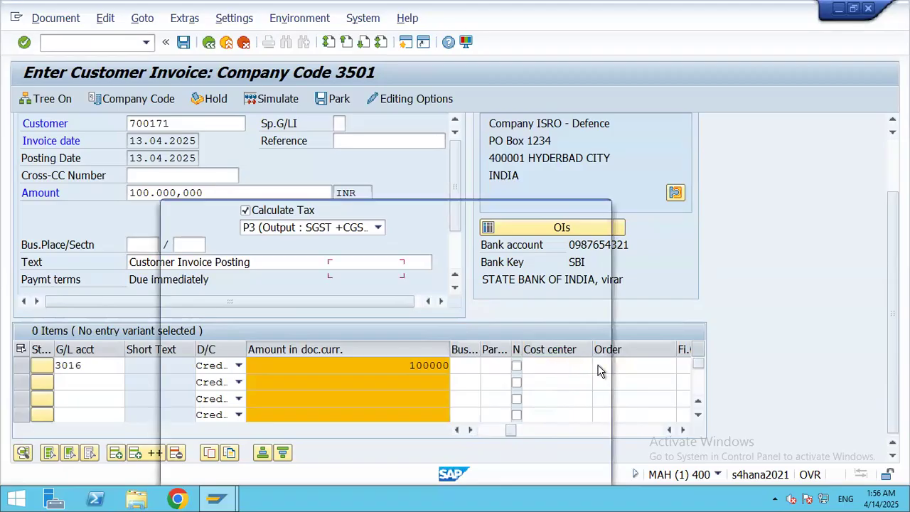
Step: Assign cost center 3511 HYDERBAD FACTORY to the 3016 line and accept the profit center notice
left_click_drag(478, 213, 498, 130)
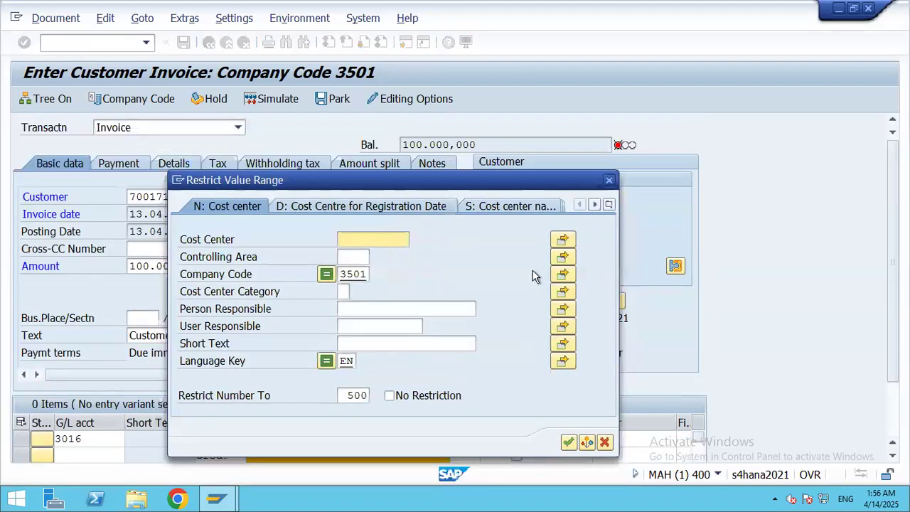
left_click(581, 390)
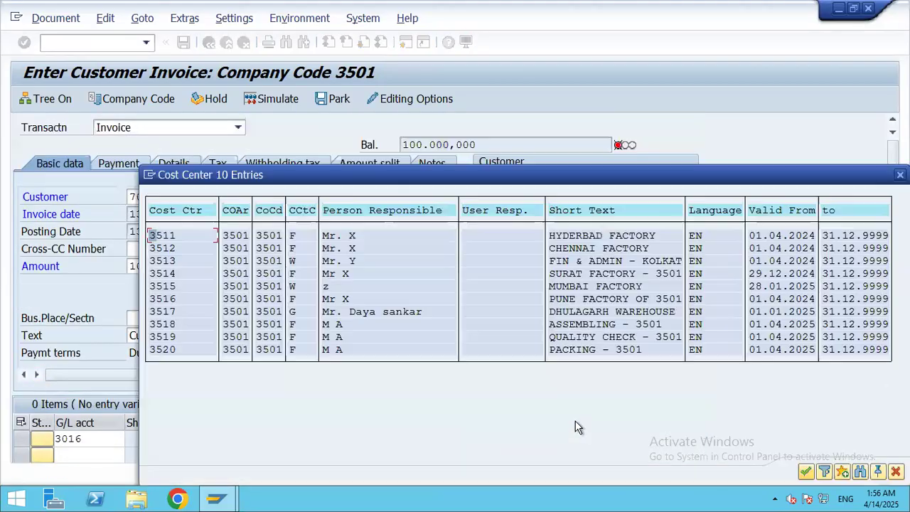
double_click(624, 240)
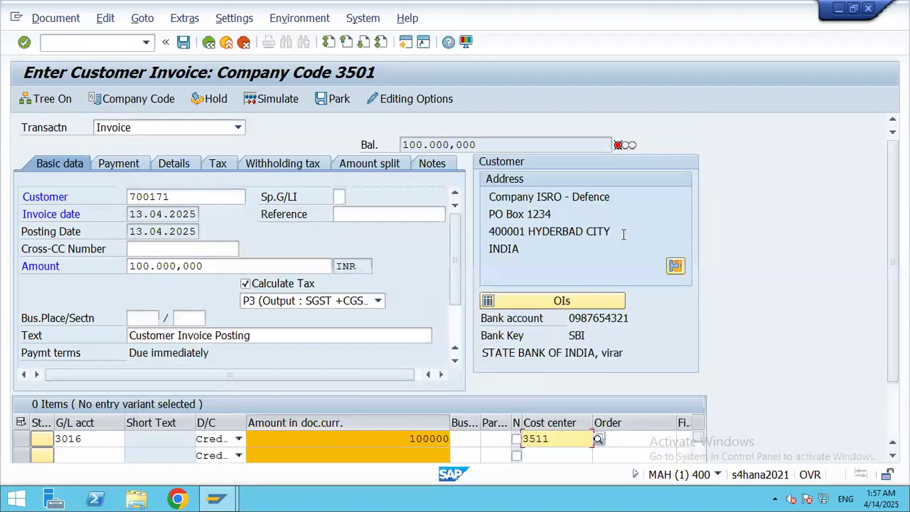
scroll(876, 280, "down", 1)
scroll(873, 278, "up", 1)
key("Return")
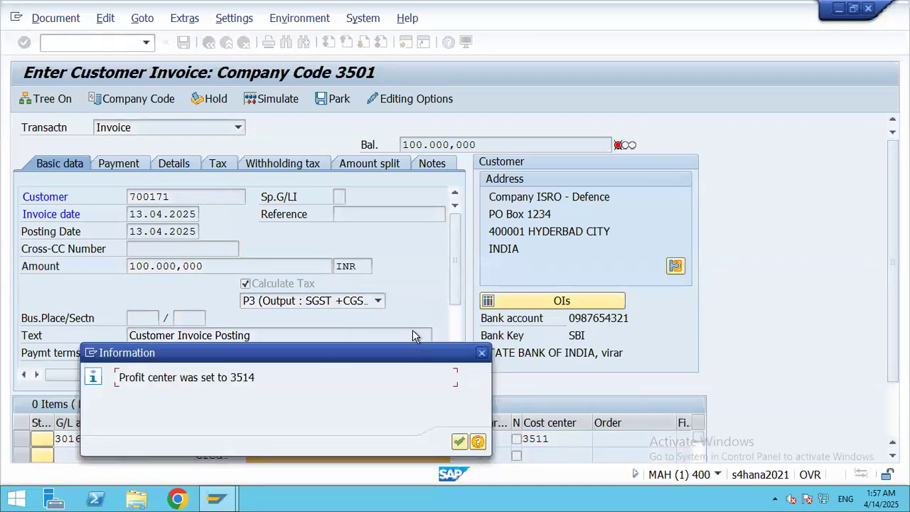
left_click(458, 338)
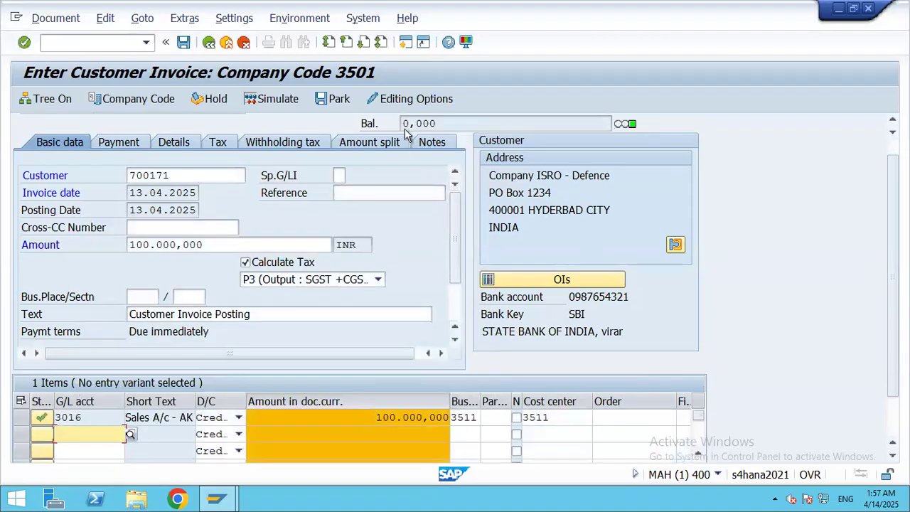
Step: Simulate the invoice to see its customer, sales, CGST and SGST lines
left_click(277, 101)
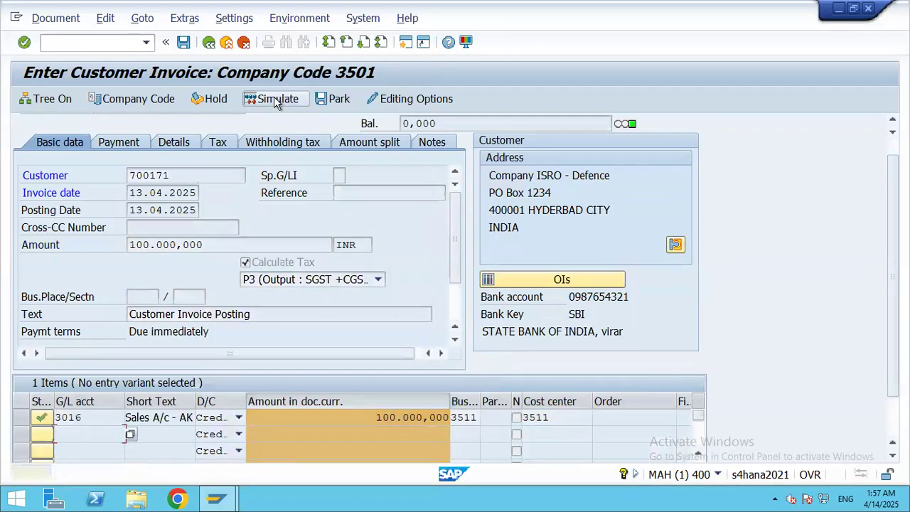
left_click(280, 101)
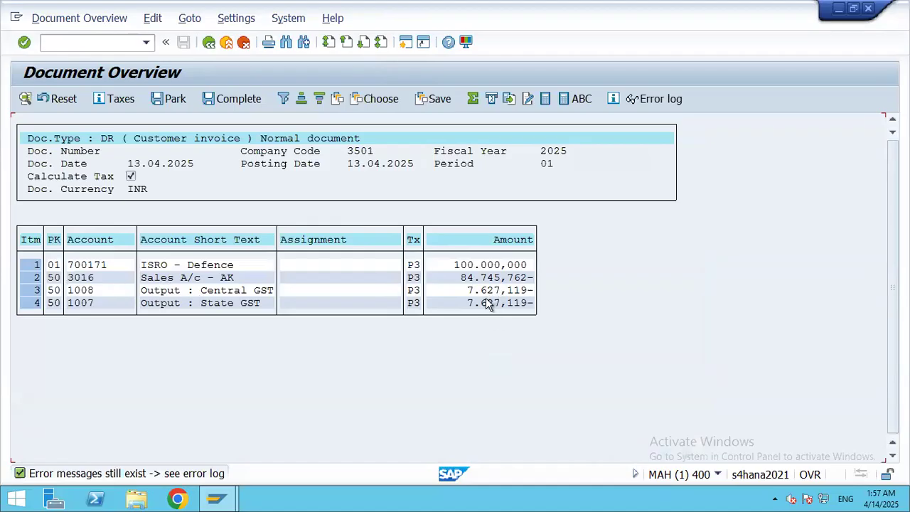
Step: Set value date 13.04.2025 on the central GST line item
double_click(34, 292)
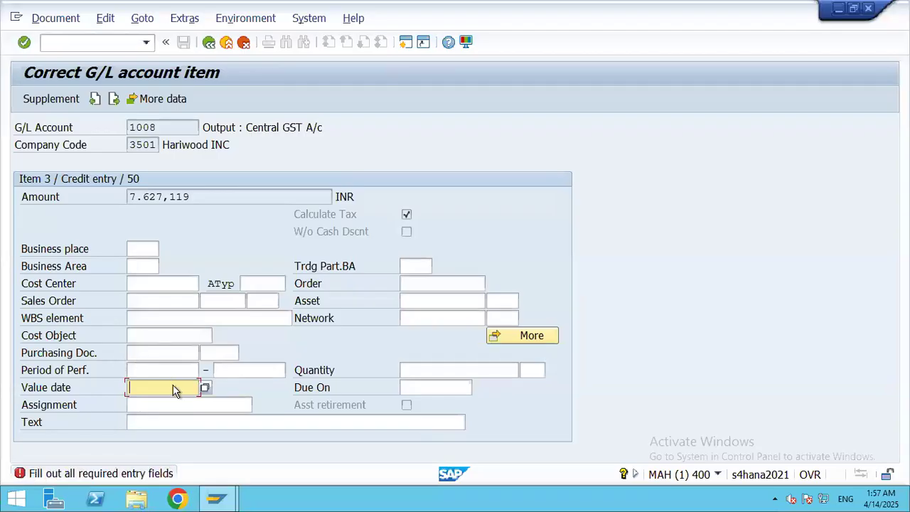
key("F4")
key("Return")
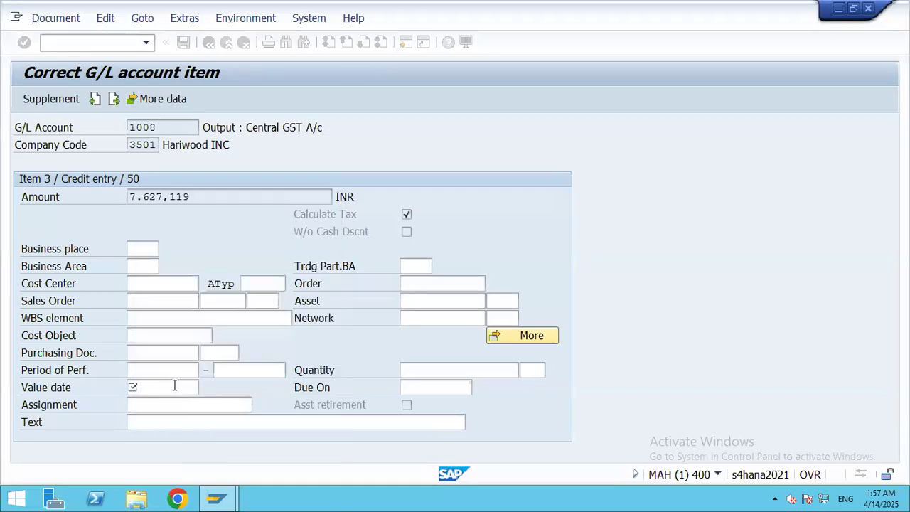
left_click(209, 42)
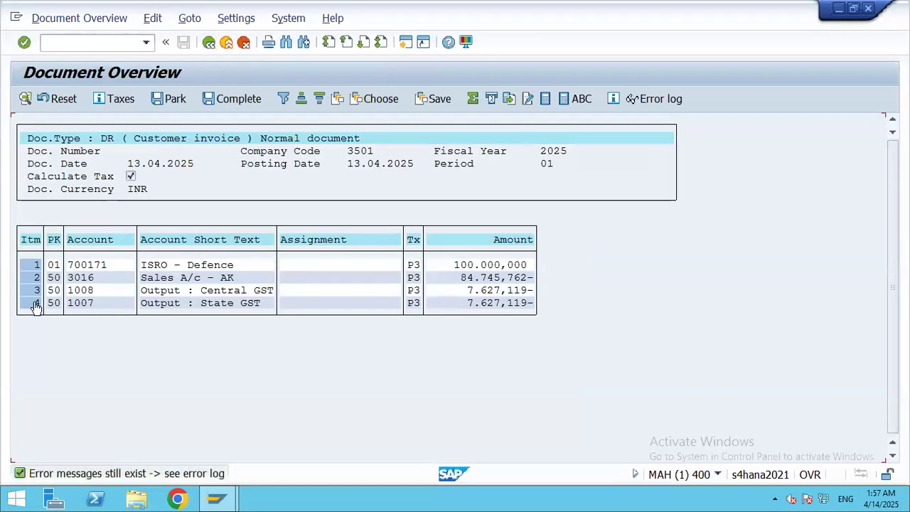
Step: Set the state GST line's value date to 13.04.2025 and post the invoice
double_click(35, 303)
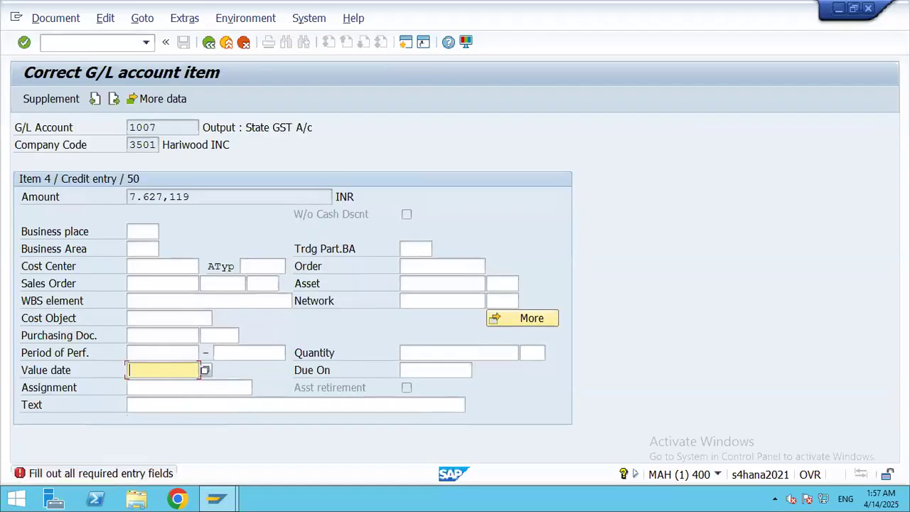
key("F4")
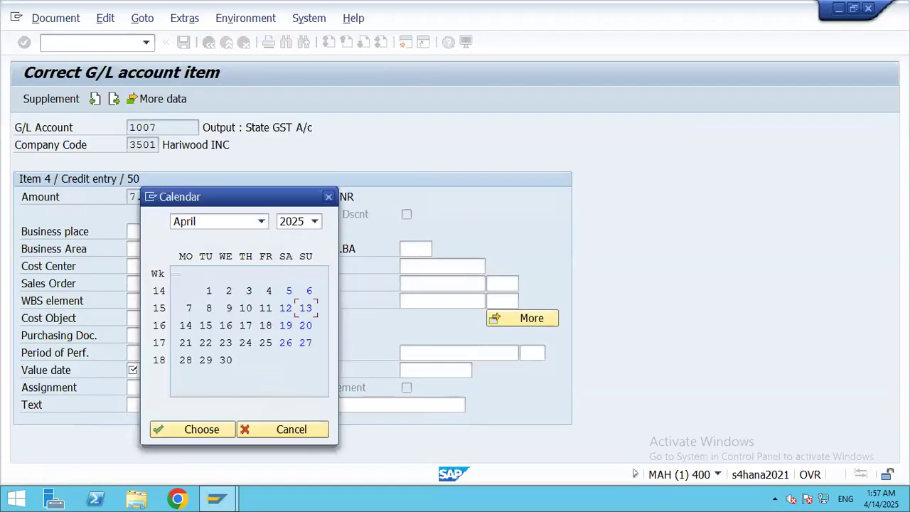
key("Return")
key("Return")
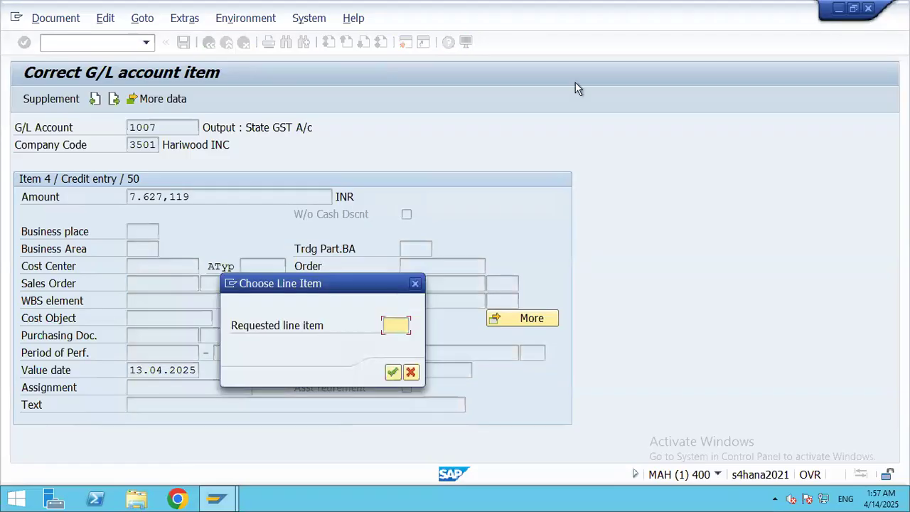
left_click(415, 285)
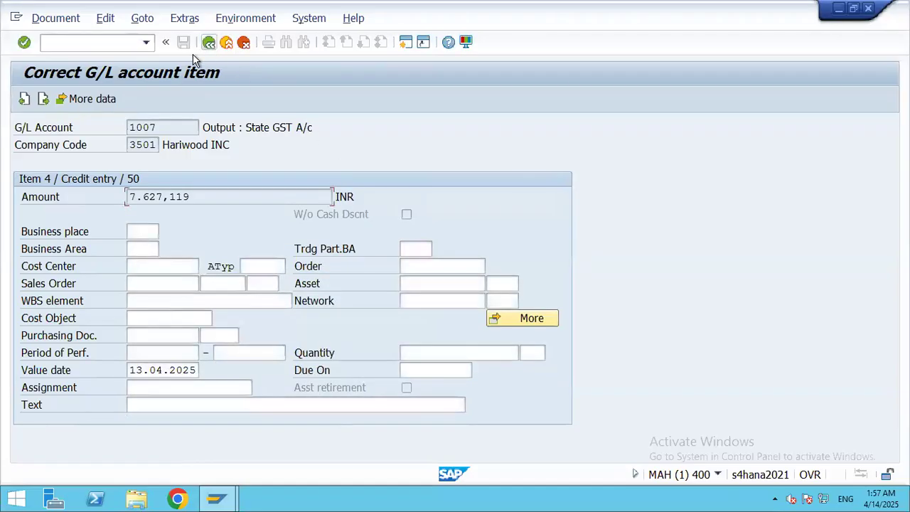
left_click(208, 42)
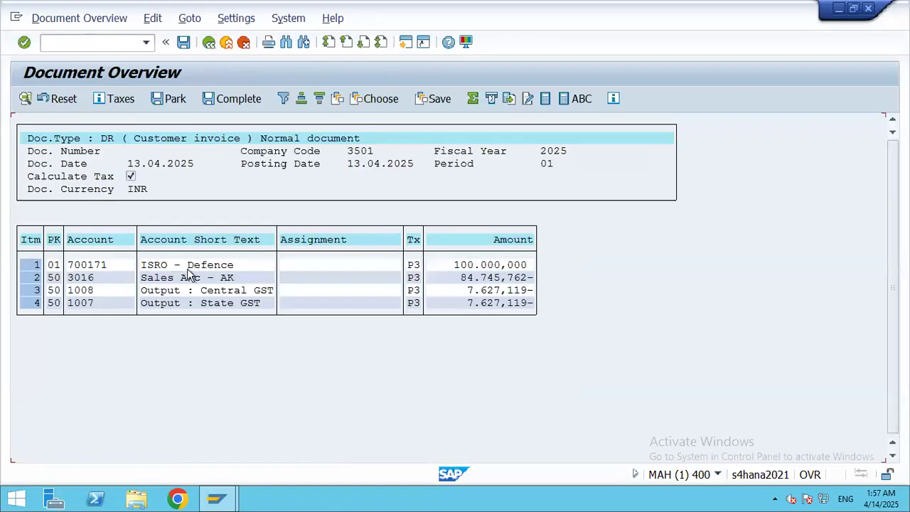
left_click(182, 42)
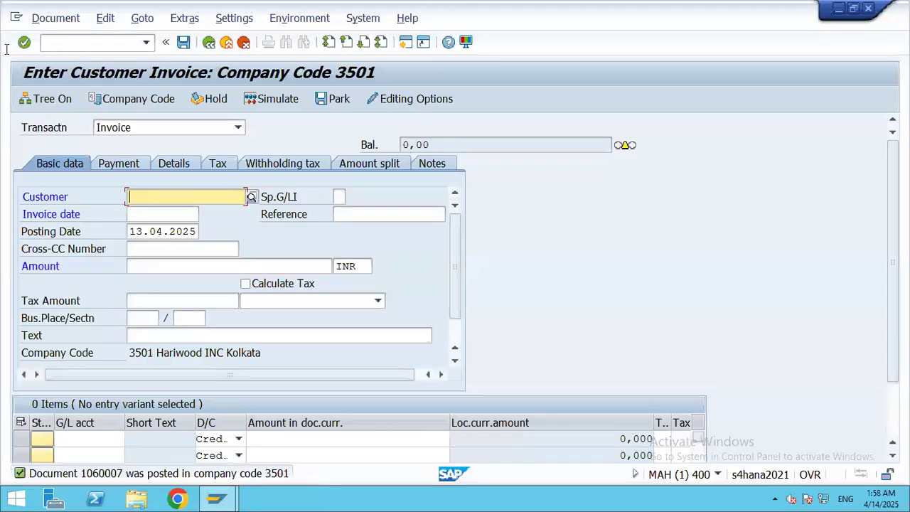
Step: Open Display Document with /nfb03, prefilled with document 1060007 in company code 3501
left_click(78, 41)
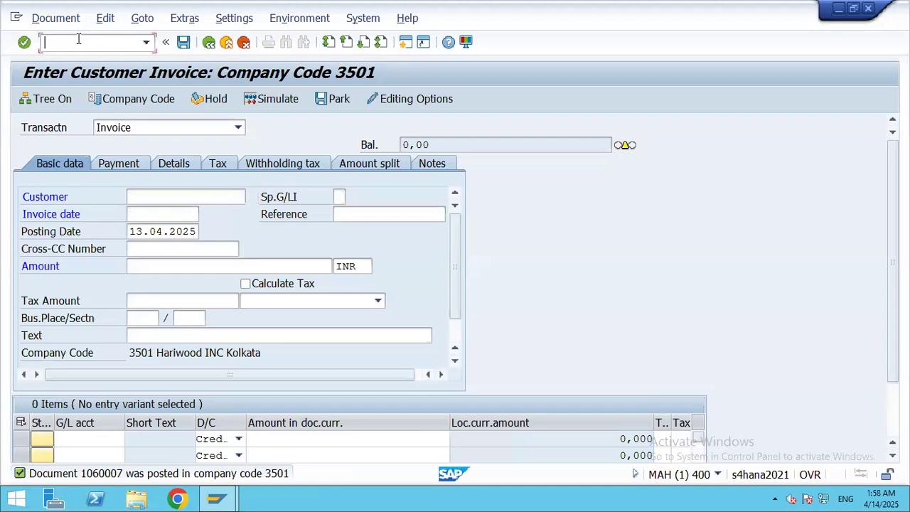
type("/nfb03")
key("Return")
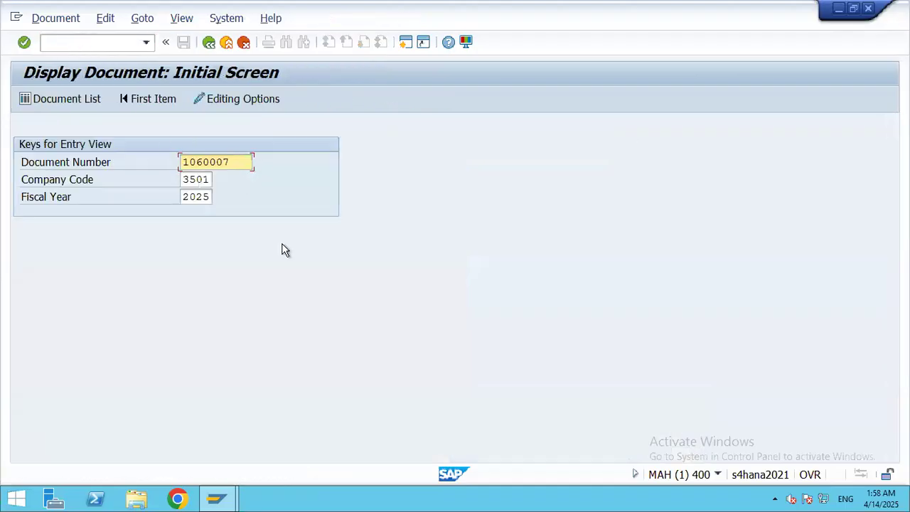
Step: Display document 1060007, check its General Ledger View, then return to the Entry View
key("Return")
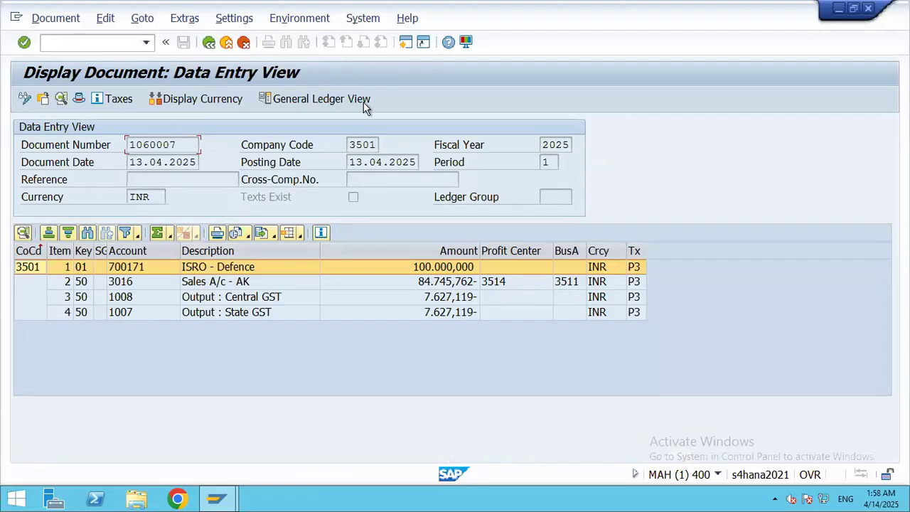
left_click(320, 98)
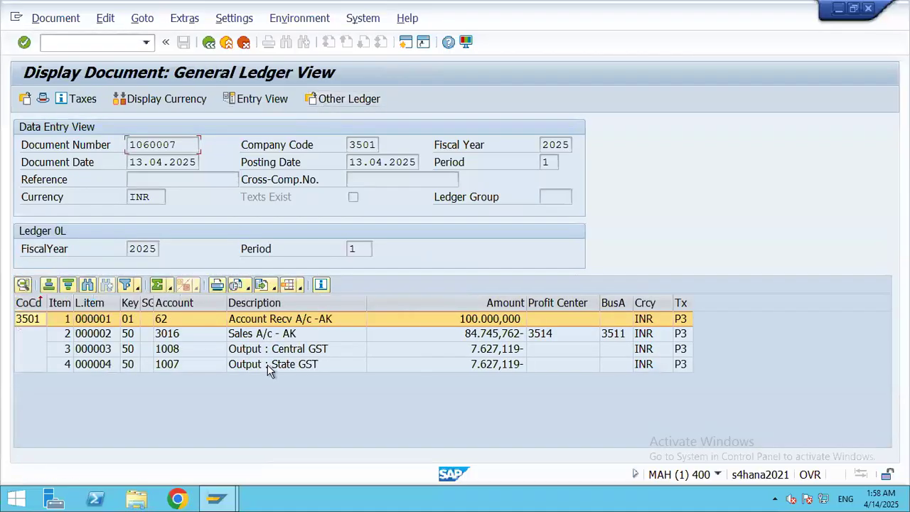
left_click(267, 101)
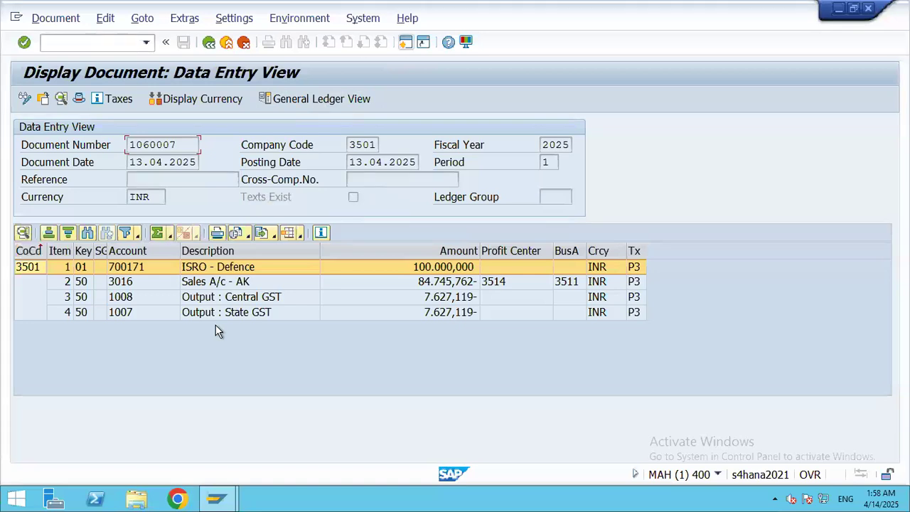
Step: Open customer line items (FBL5N) and select customer 700171 ISRO - DEFENCE
left_click(69, 43)
type("/nfbl5n")
key("Return")
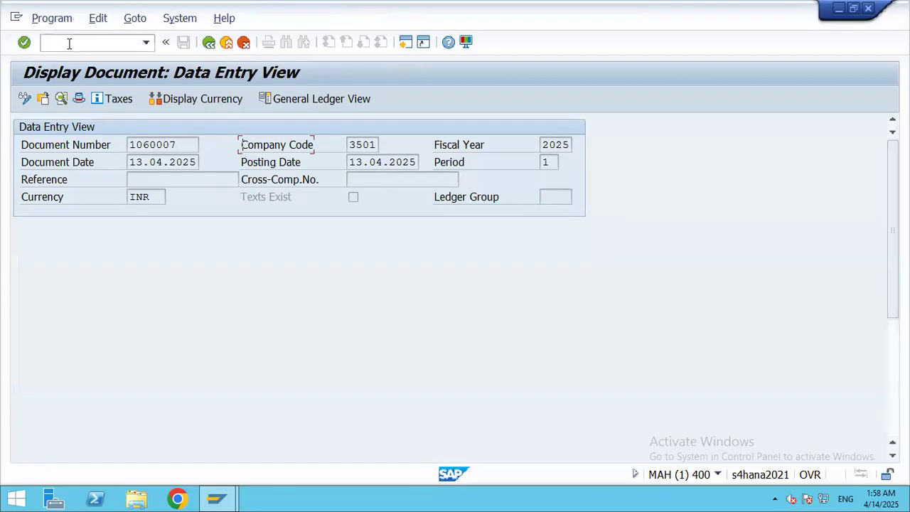
left_click(319, 144)
left_click(641, 459)
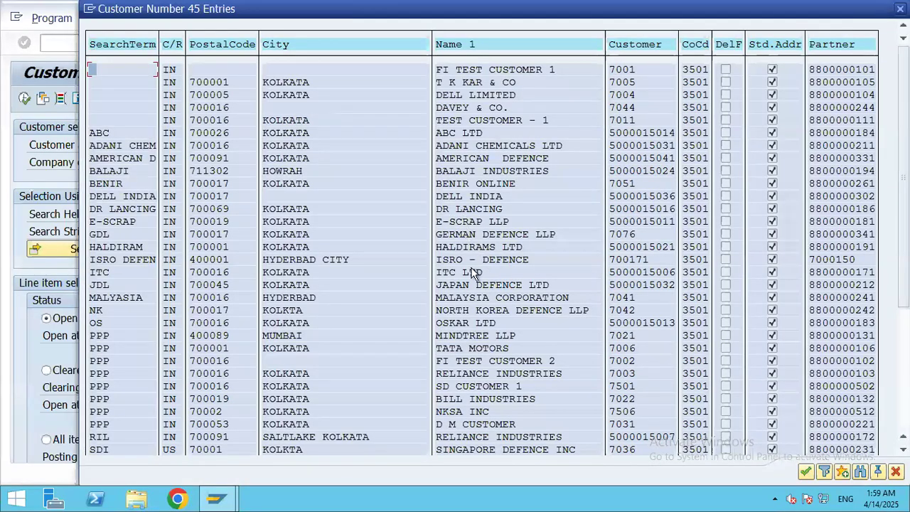
double_click(495, 261)
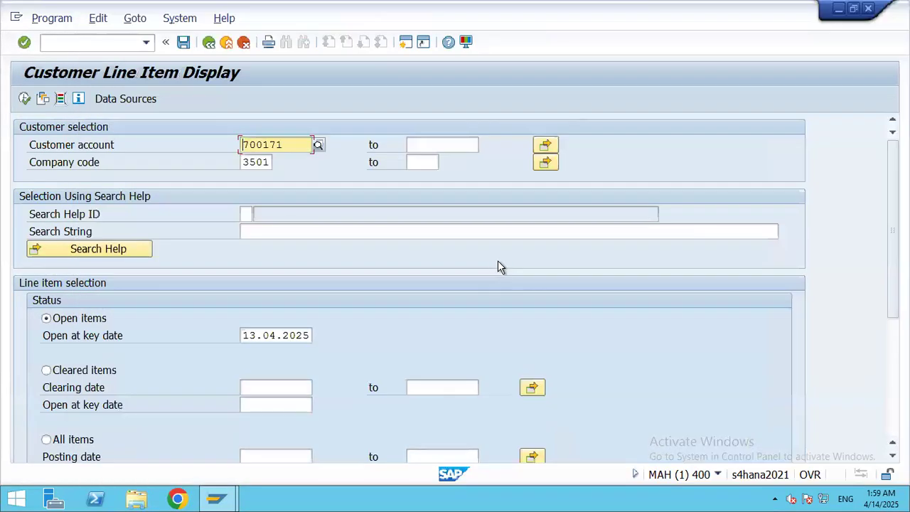
Step: List 700171's open items, showing invoice 1060007 for 100.000,000 INR
left_click(24, 99)
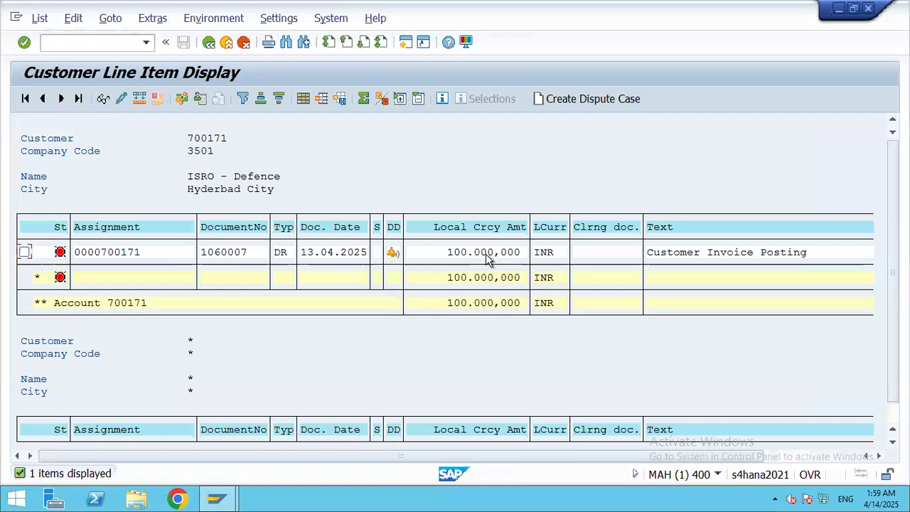
mouse_move(394, 257)
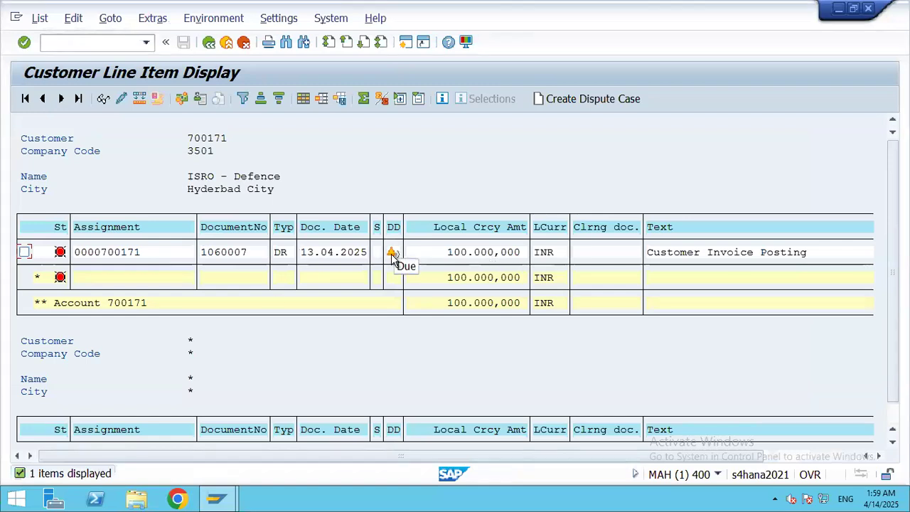
left_click(61, 44)
type("/n")
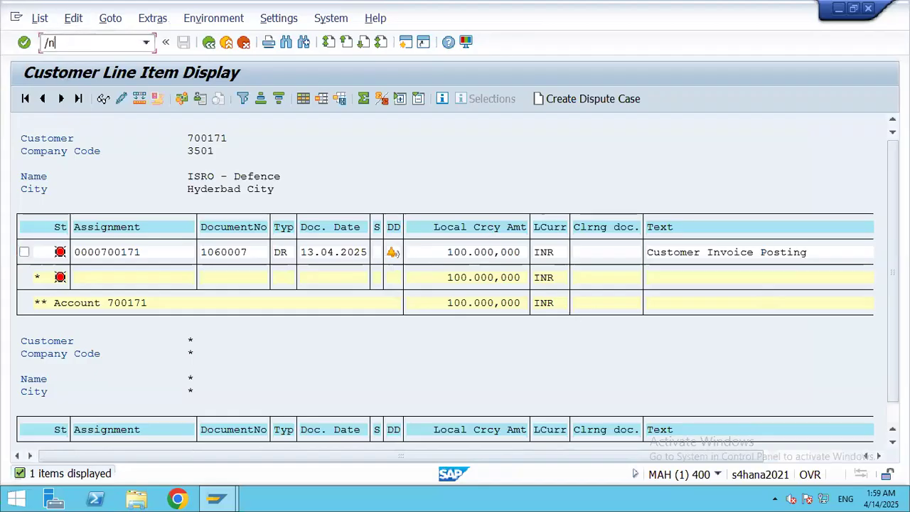
type("f-28")
Step: Start Post Incoming Payments with document date 13.04.2025 and clearing text 'Customer Payment received'
key("Return")
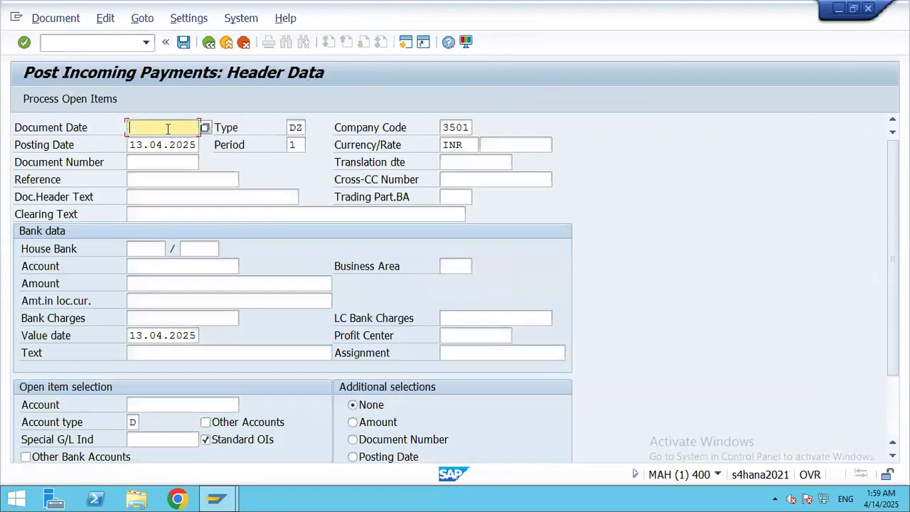
key("F4")
key("Return")
left_click(857, 232)
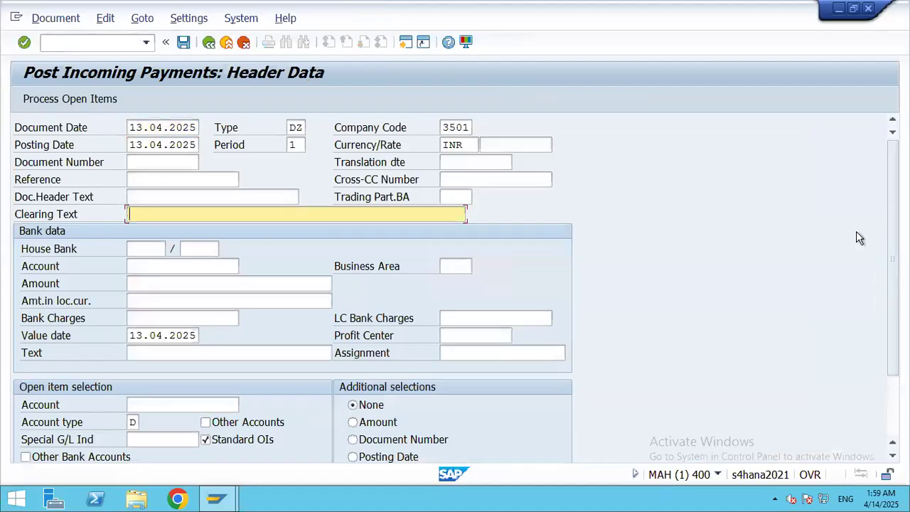
type("C")
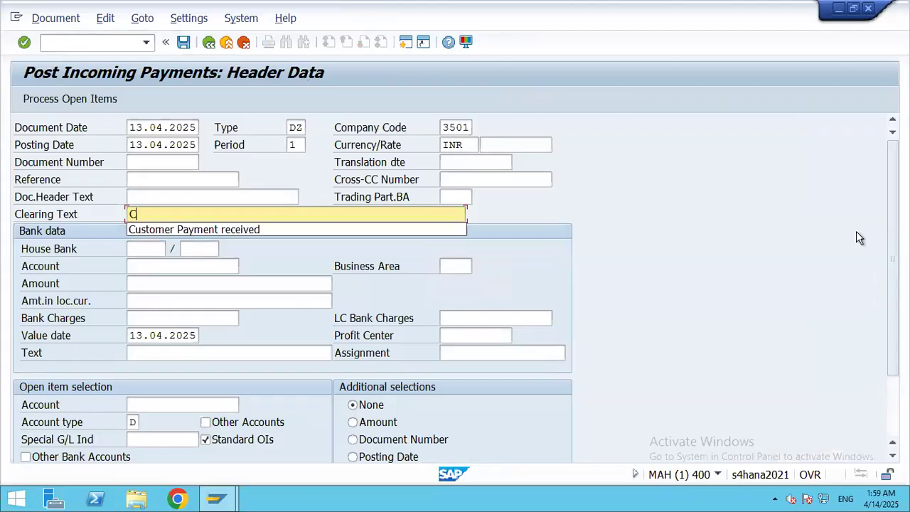
left_click(150, 230)
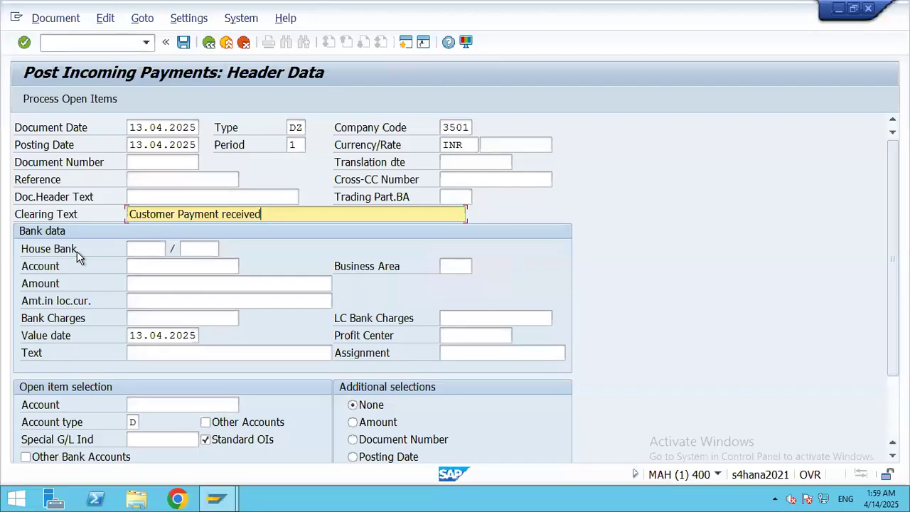
left_click(159, 251)
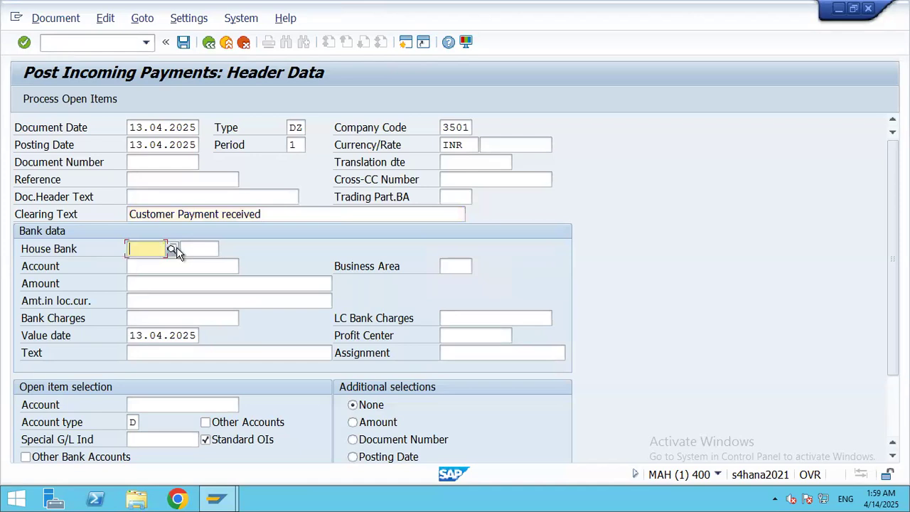
Step: Set house bank RBL with account ID RBL12 on the payment header
key("F4")
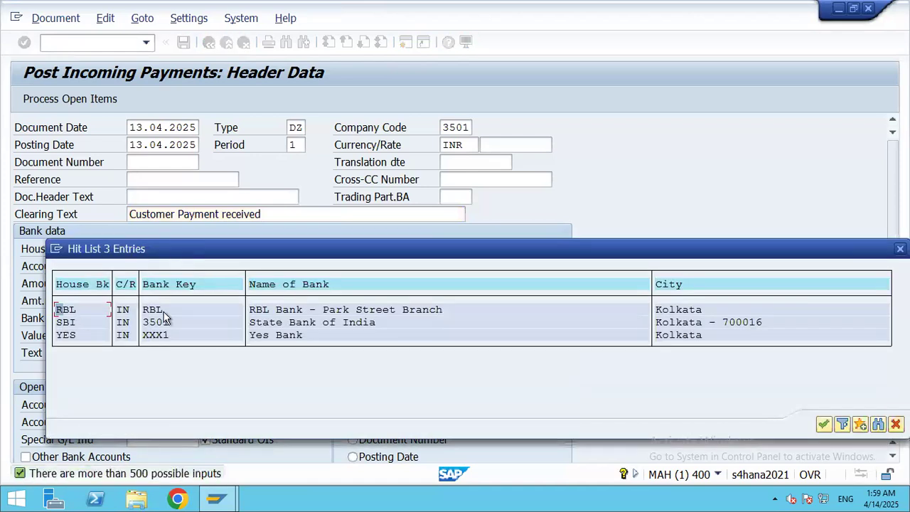
double_click(279, 311)
left_click(211, 249)
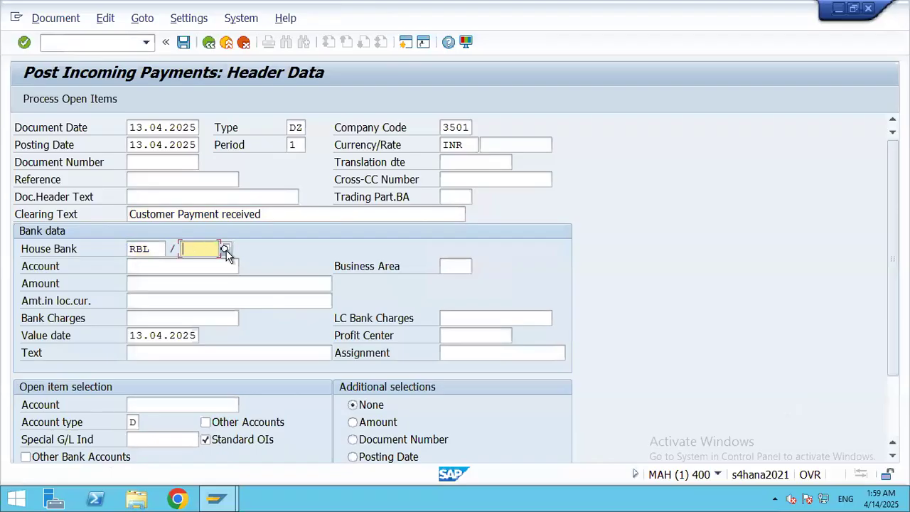
left_click(225, 250)
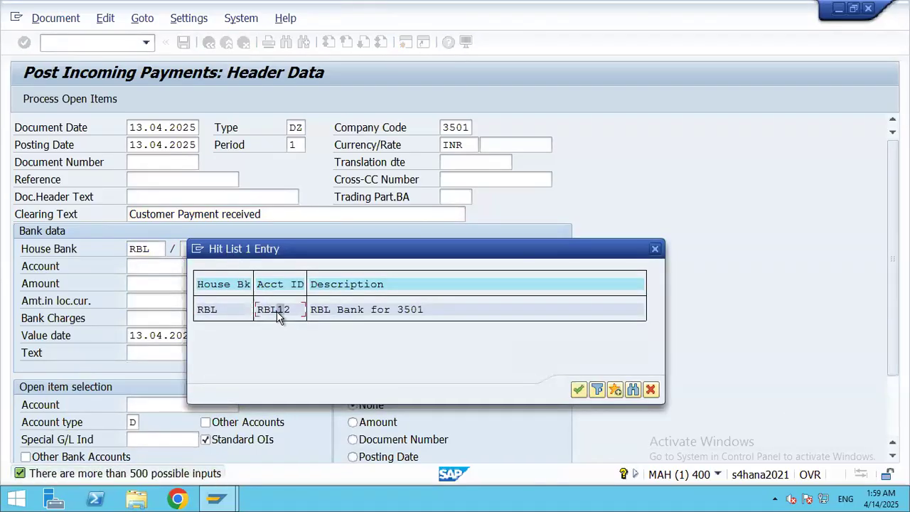
double_click(278, 313)
left_click(178, 266)
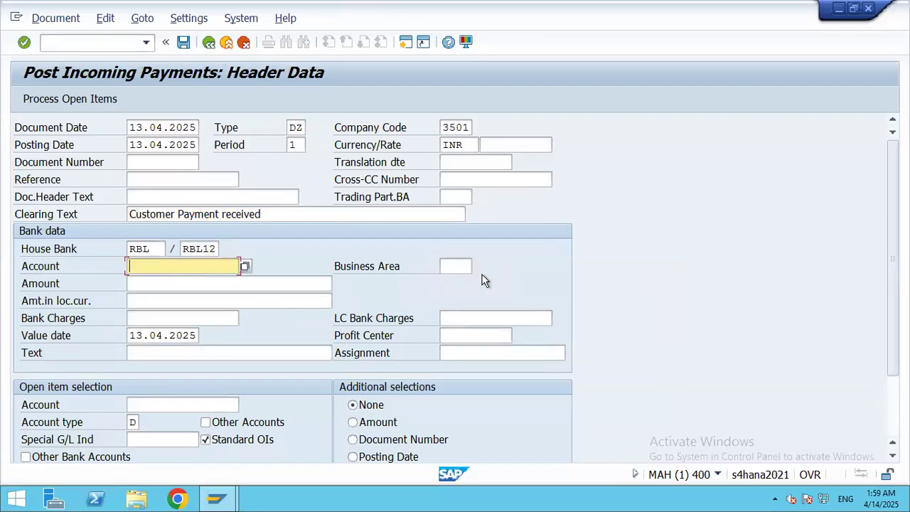
left_click(156, 248)
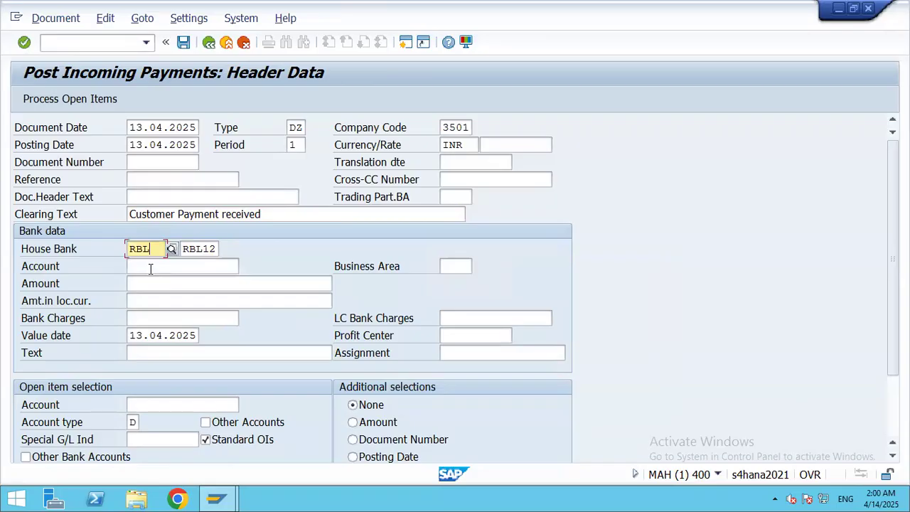
Step: Enter bank account 102, amount 100000 and text 'Customer Payment Reced'
left_click(150, 268)
type("102")
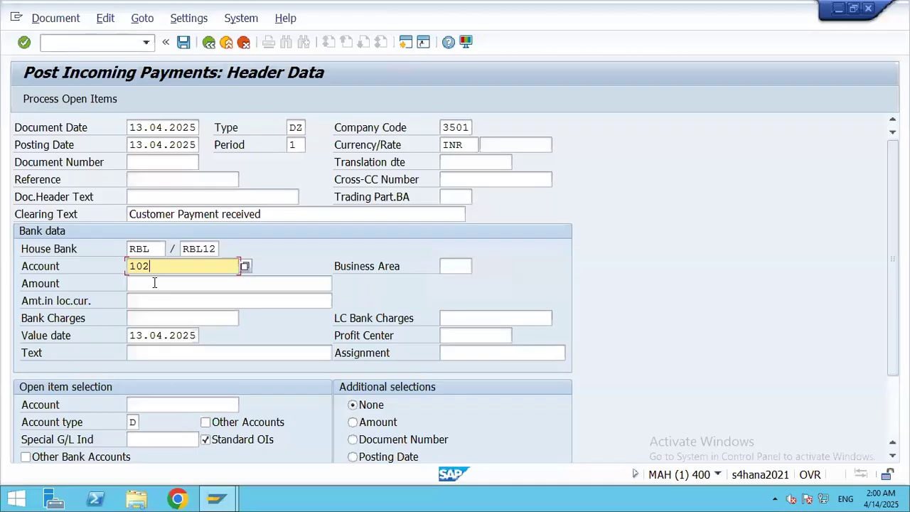
left_click(154, 283)
type("10000")
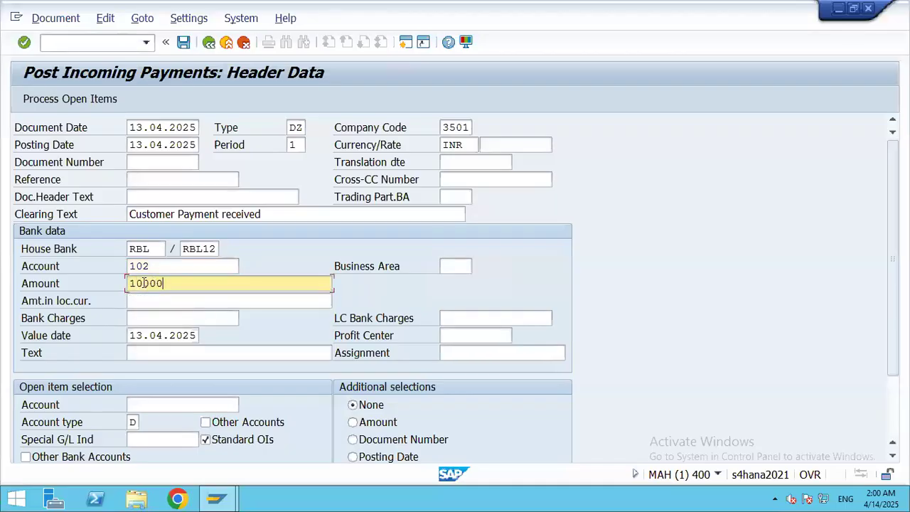
type("0")
left_click(152, 353)
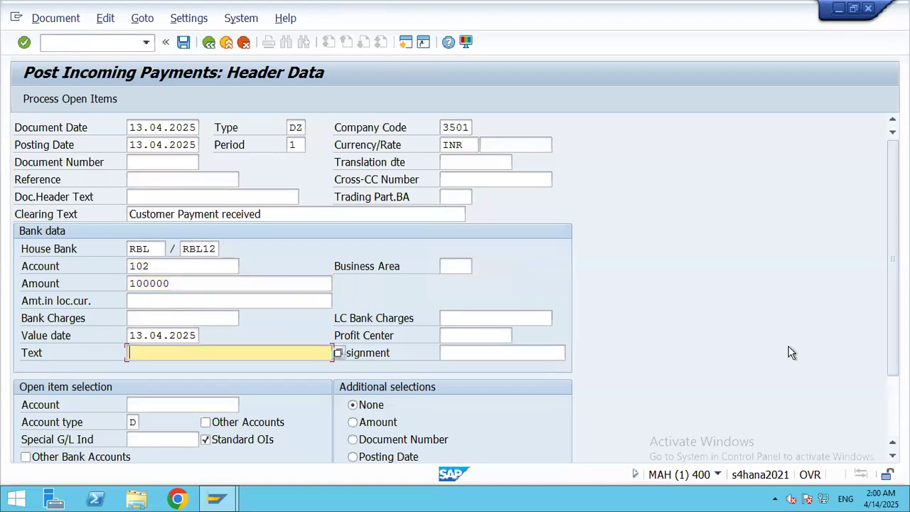
type("C")
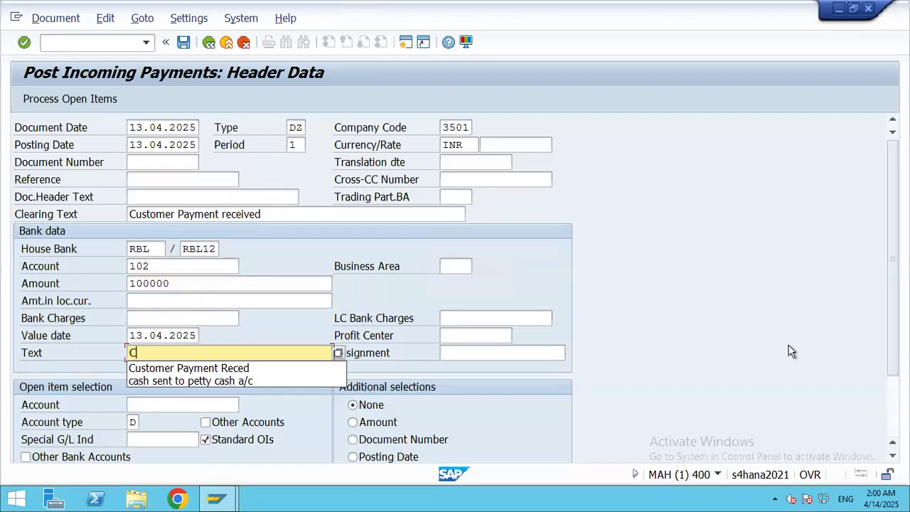
left_click(231, 368)
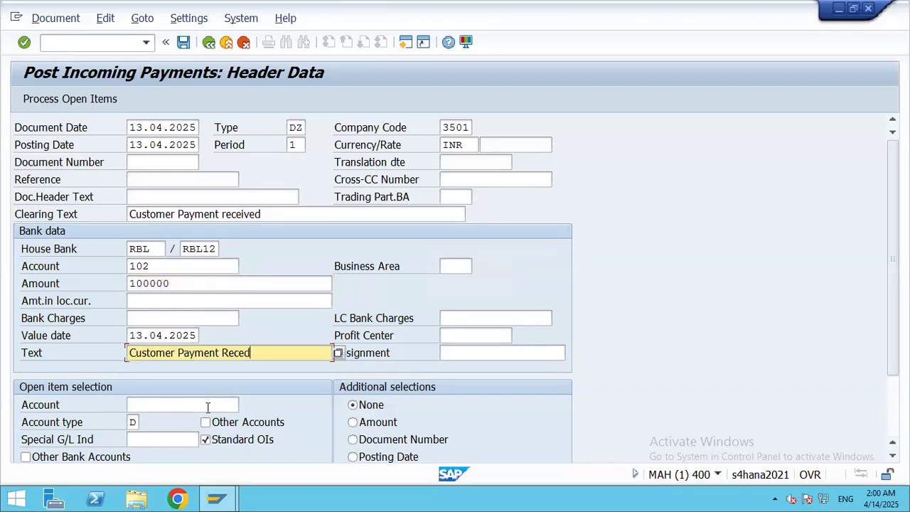
Step: Select ISRO - DEFENCE as the open-item customer for company code 3501
left_click(171, 406)
left_click(245, 406)
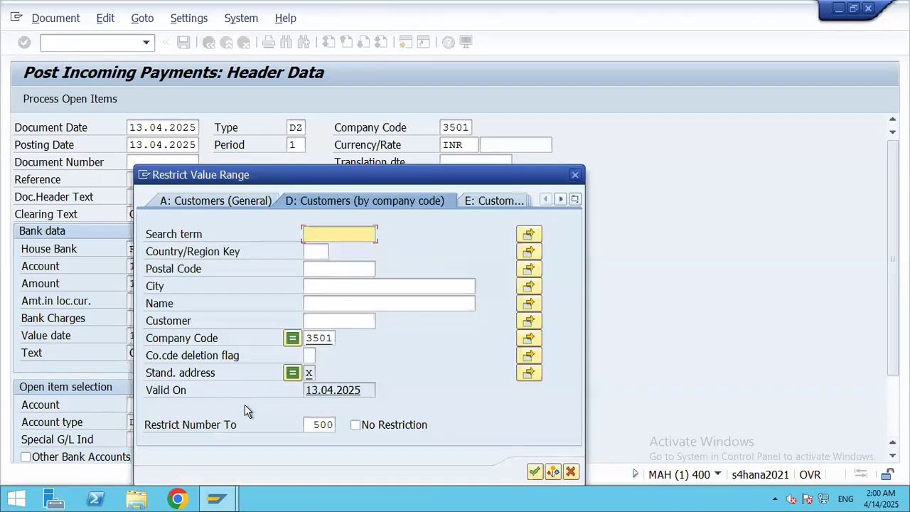
left_click(534, 472)
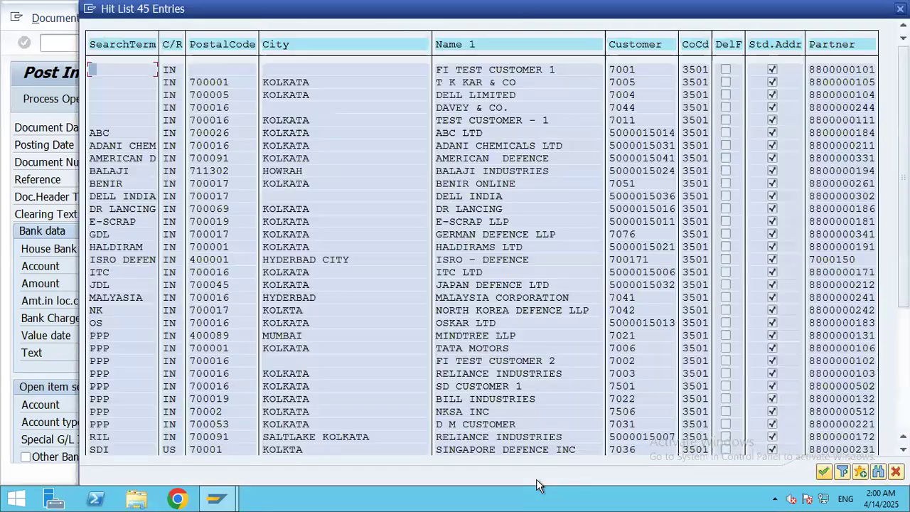
double_click(502, 261)
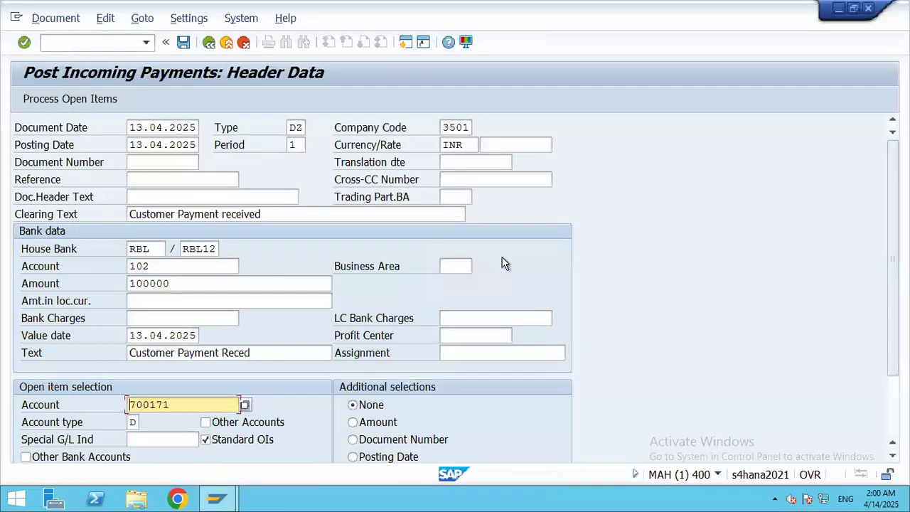
Step: Load the customer's open items and assign the payment so nothing remains unassigned
left_click(66, 100)
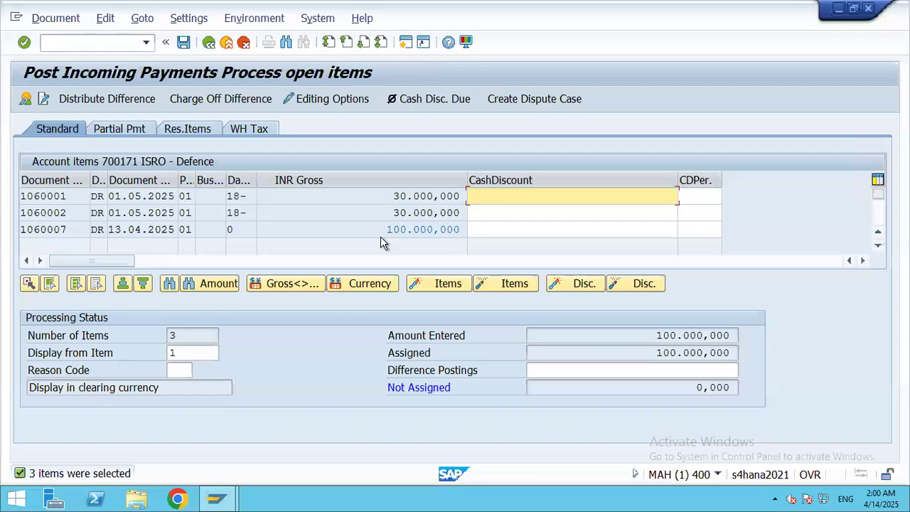
double_click(421, 197)
double_click(426, 213)
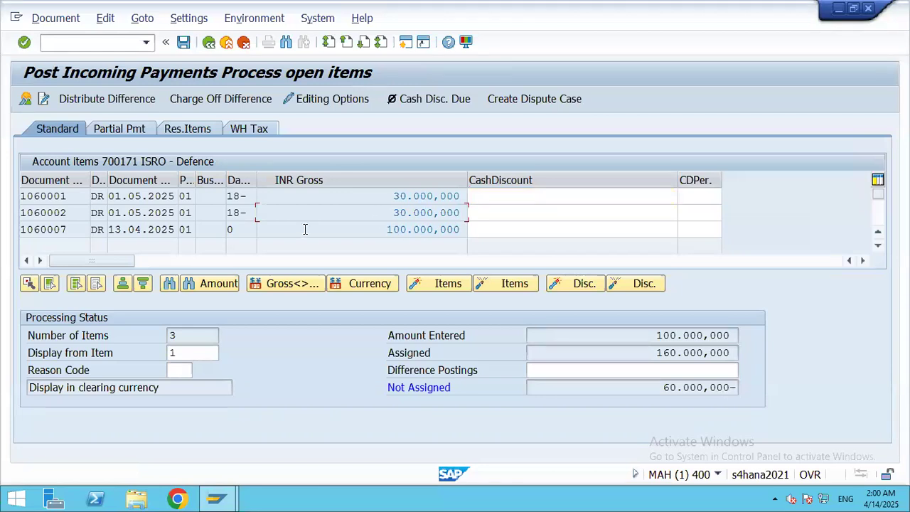
double_click(401, 196)
double_click(409, 212)
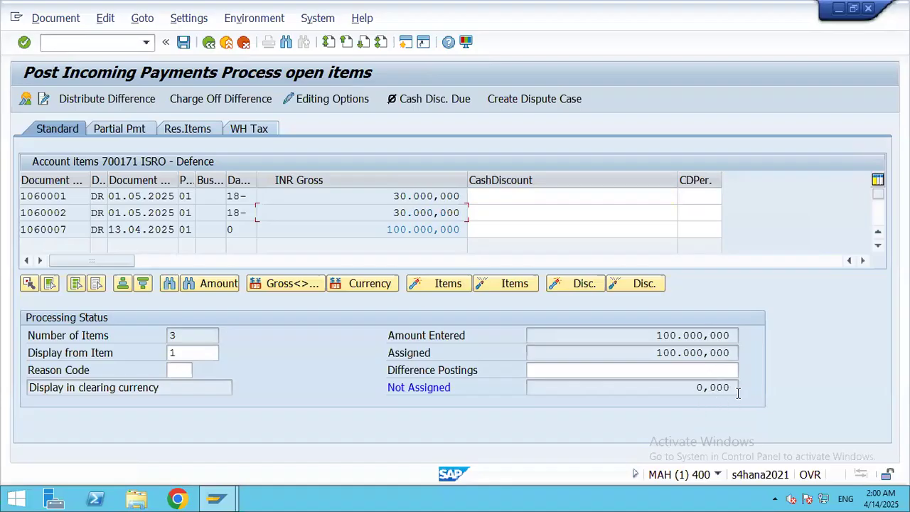
Step: Simulate the payment document and post it, clearing invoice 1060007
left_click(61, 18)
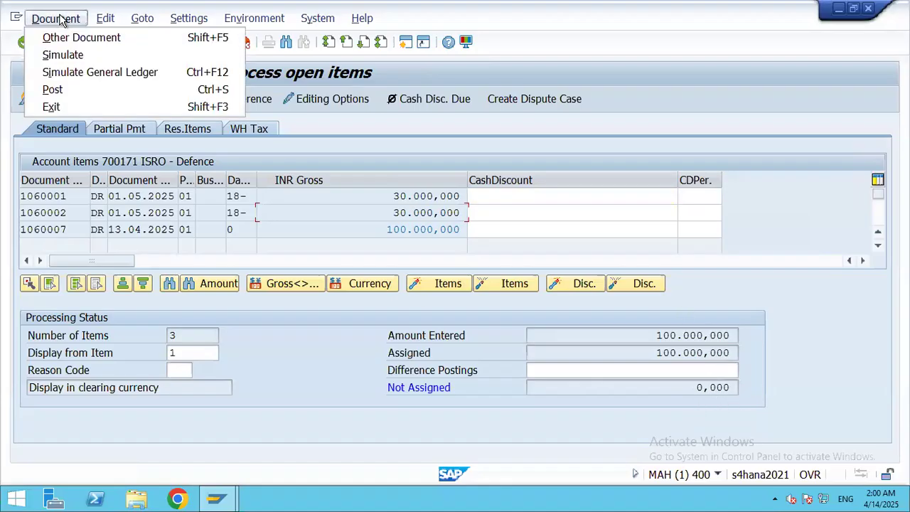
left_click(62, 55)
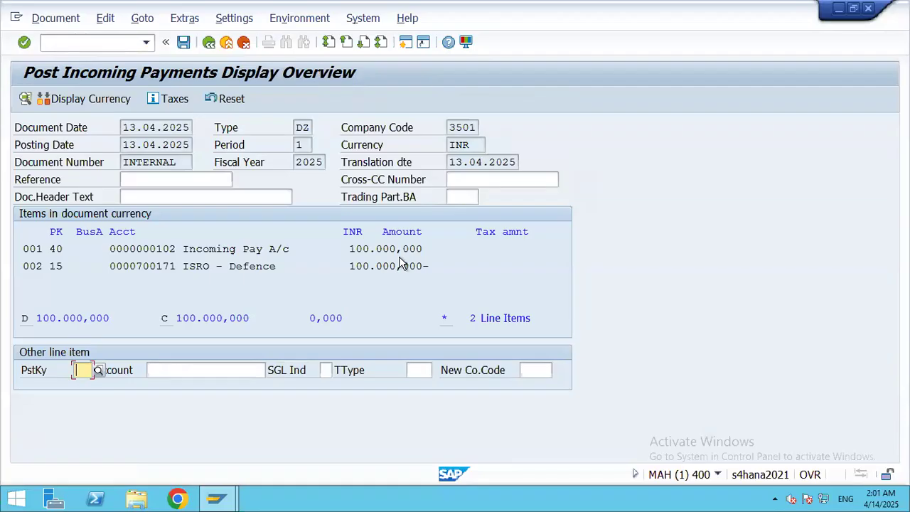
left_click(183, 43)
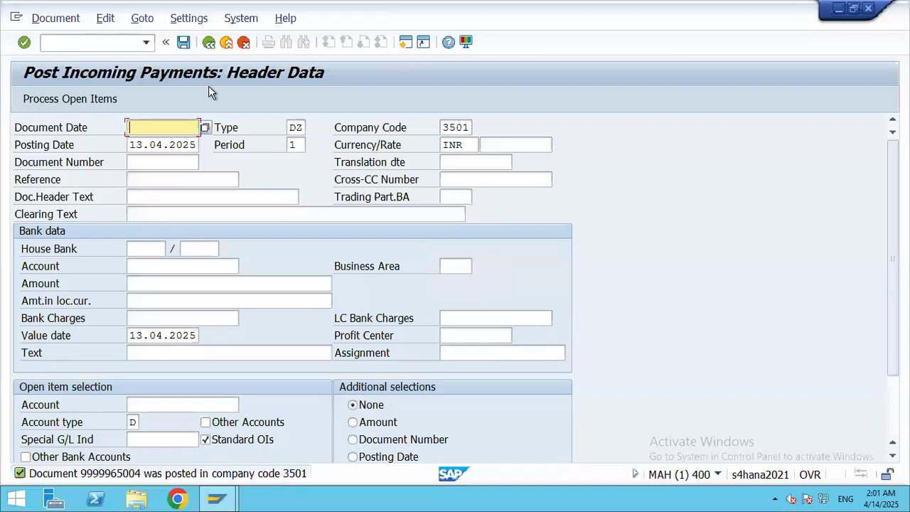
Step: Open the FD10N customer balance display for 700171, company code 3501, year 2025
left_click(80, 42)
type("/n")
type("10n")
key("Return")
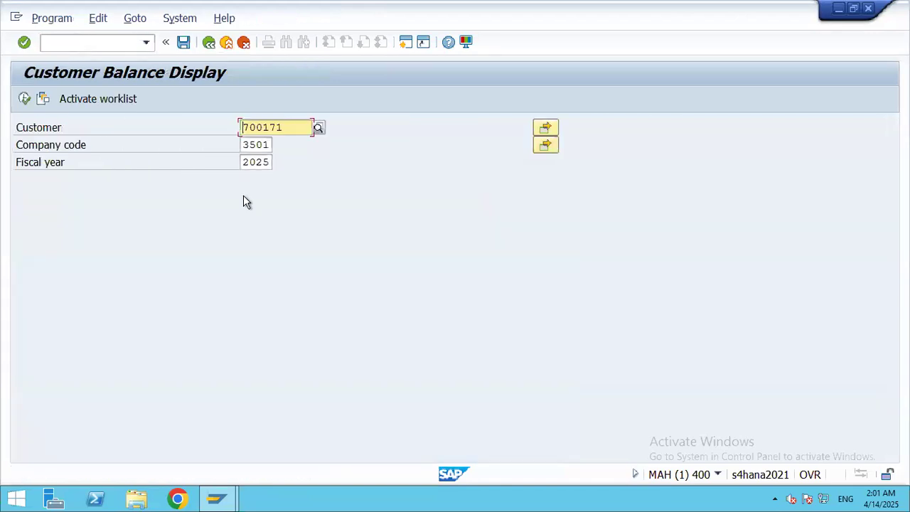
Step: Review the 2025 balances (60,000,000 INR outstanding) and return to the Easy Access menu
left_click(26, 99)
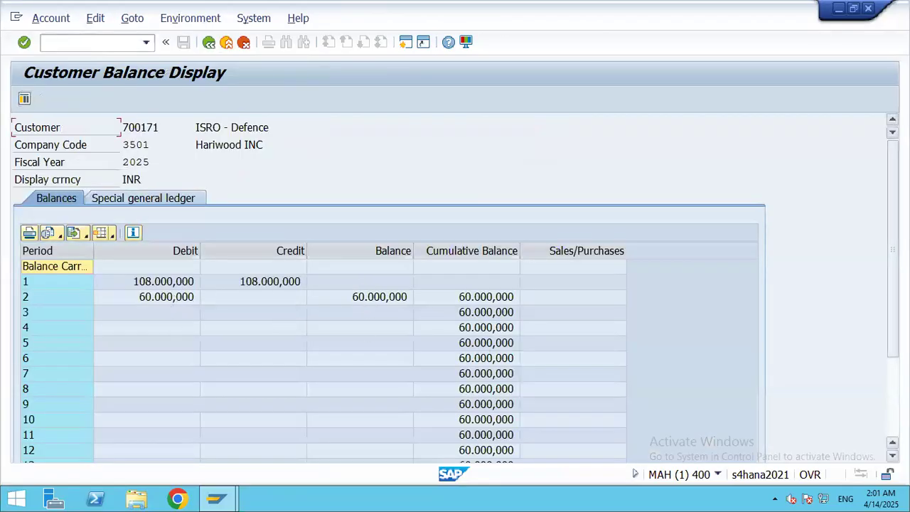
scroll(886, 311, "down", 3)
scroll(886, 293, "up", 3)
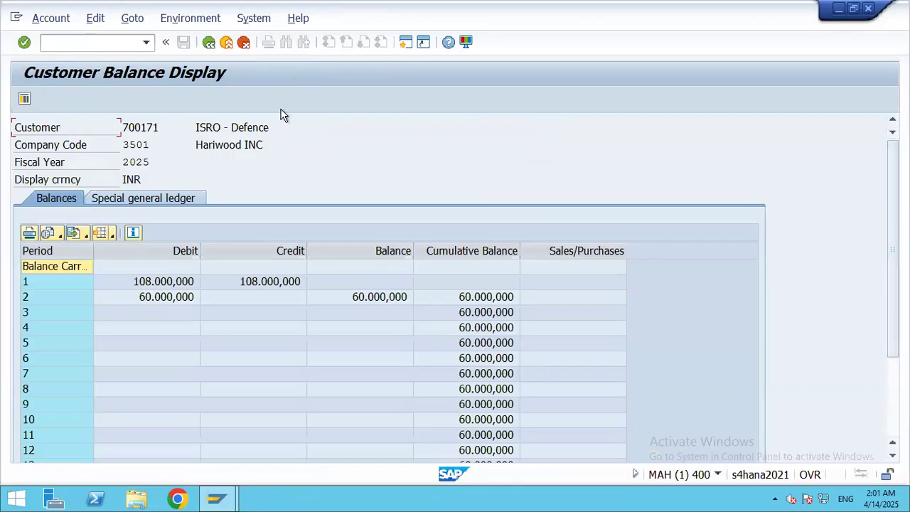
key("F3")
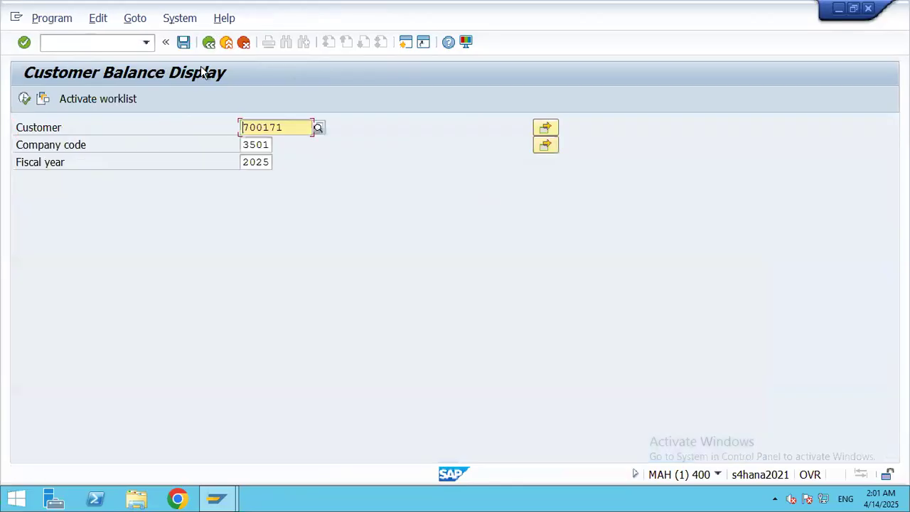
key("F3")
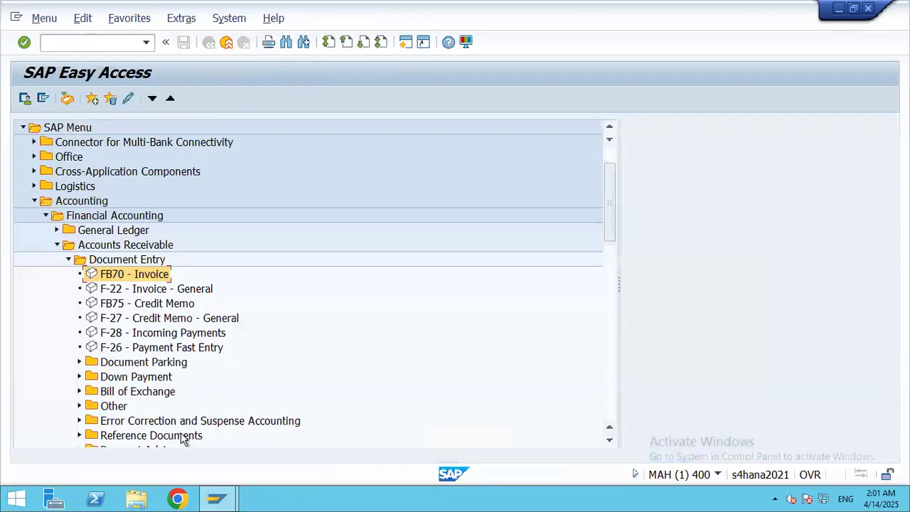
Step: Expand Accounts Receivable master records and run FD01 - Create, which redirects to BP
left_click(67, 259)
left_click(57, 245)
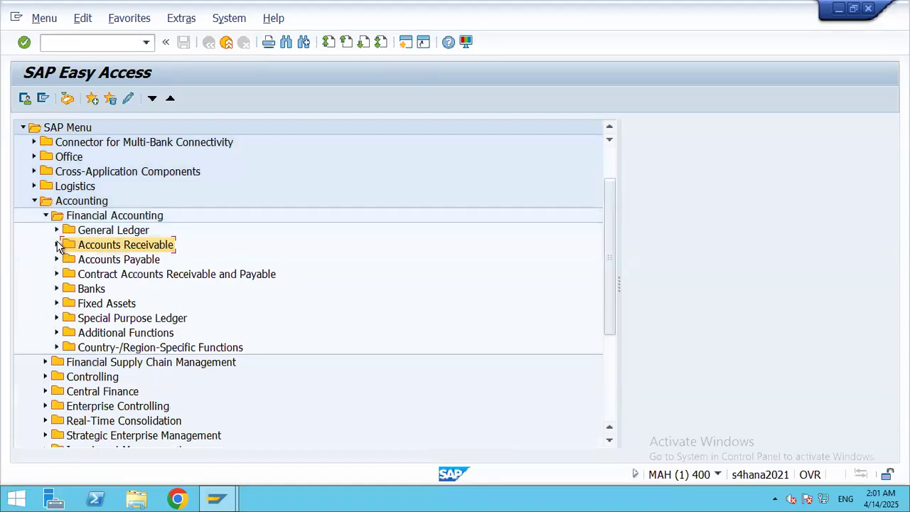
left_click(57, 244)
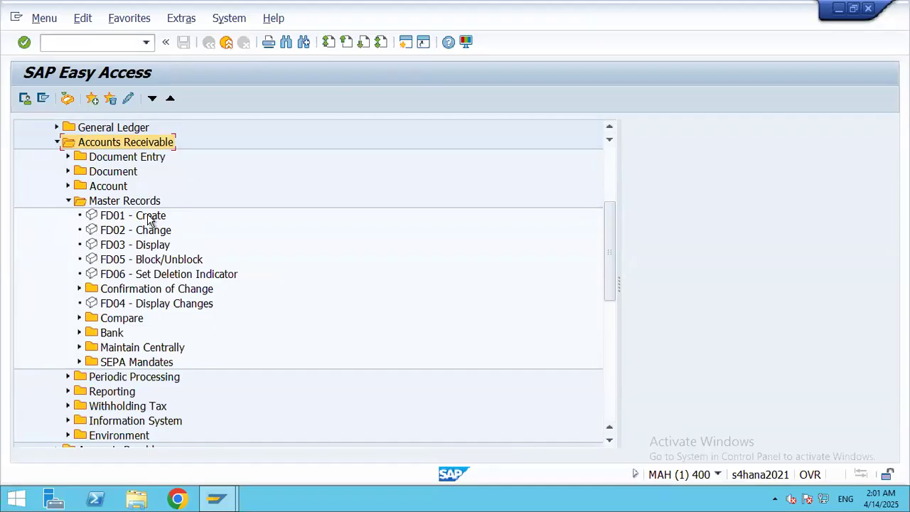
double_click(117, 218)
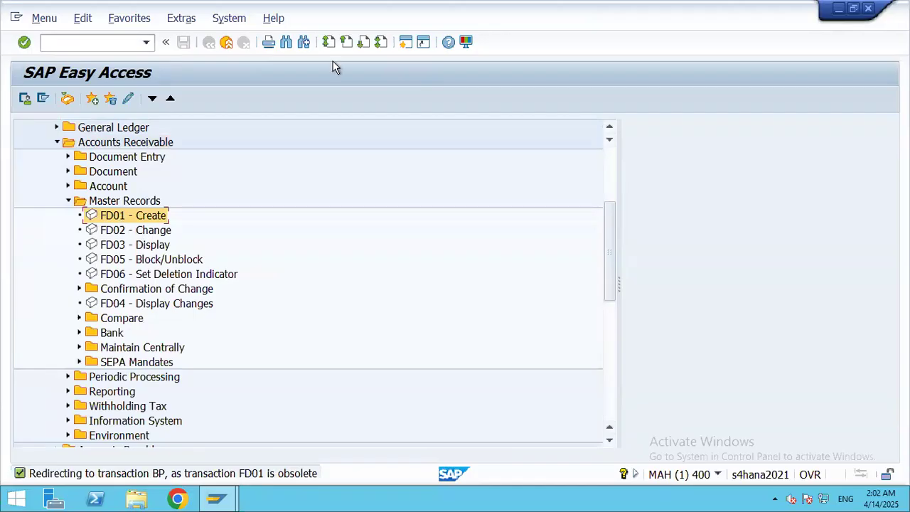
left_click(246, 21)
left_click(256, 230)
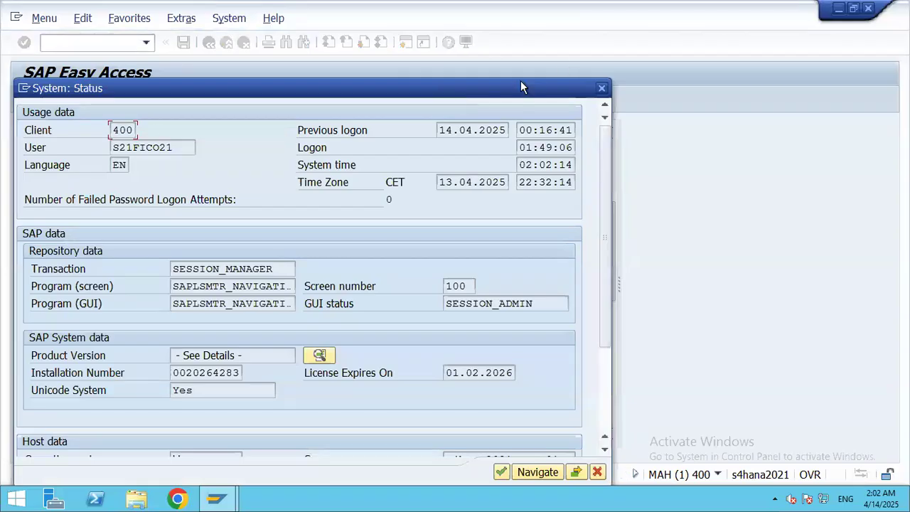
left_click_drag(522, 87, 553, 8)
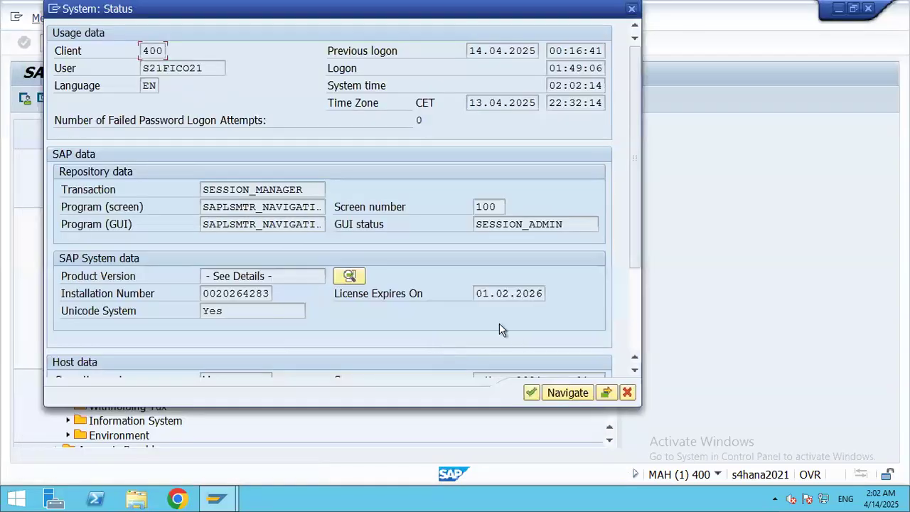
left_click_drag(637, 246, 636, 325)
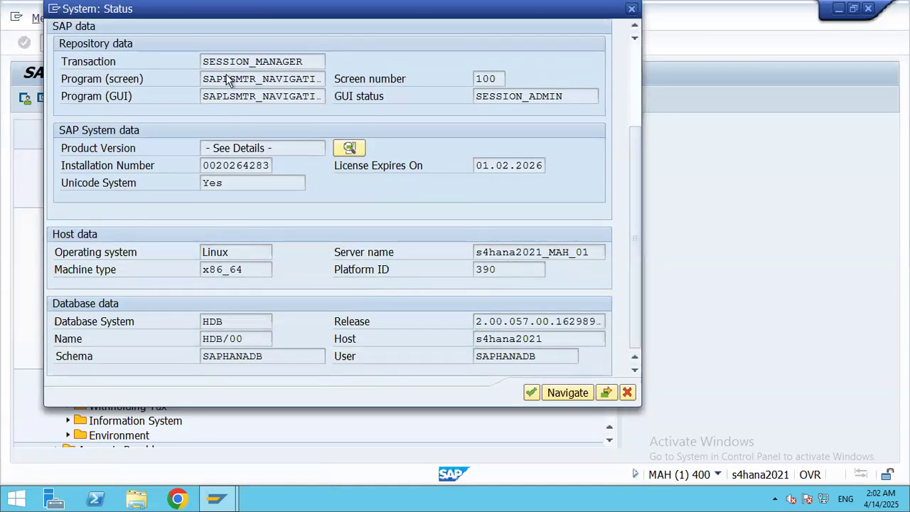
left_click(632, 9)
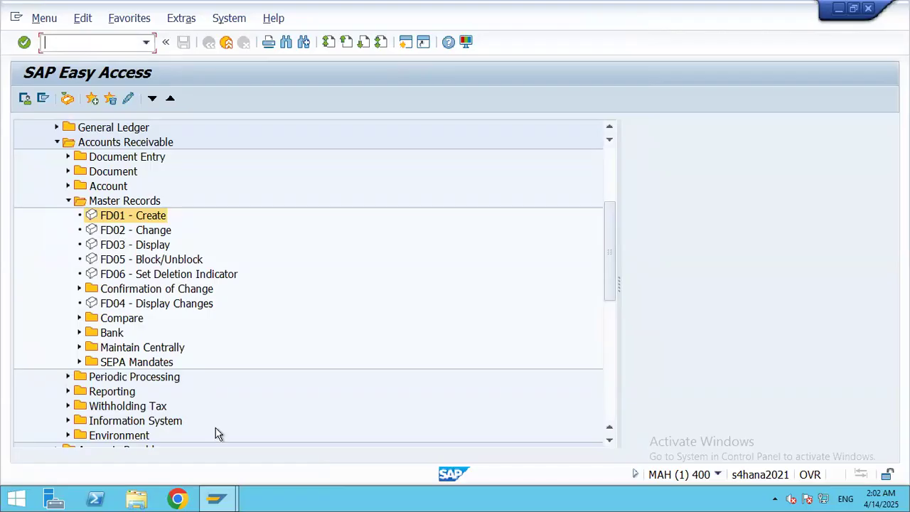
Step: Open transaction BP and start creating a new Organization business partner
double_click(122, 216)
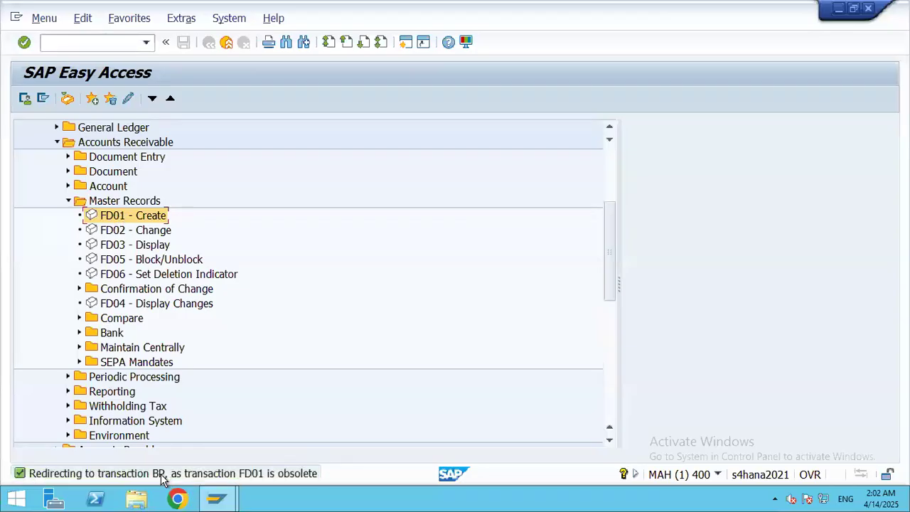
left_click(74, 44)
type("/nbp")
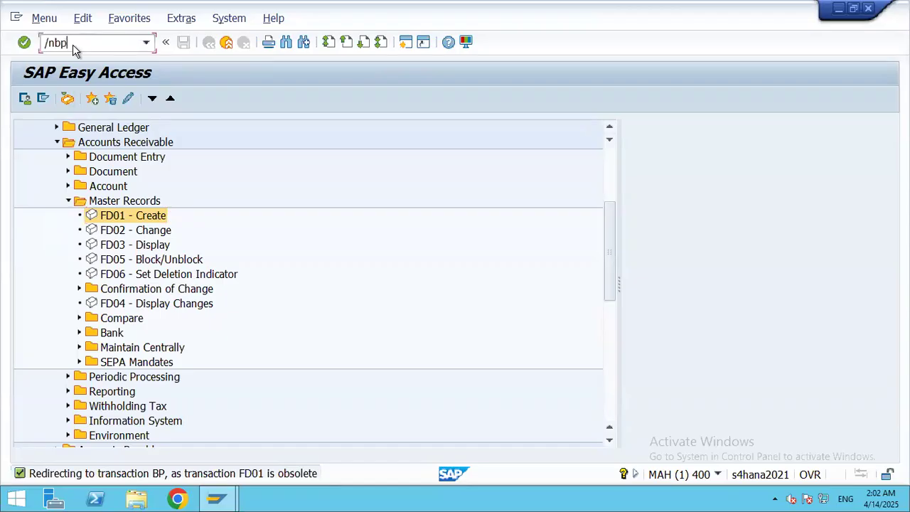
key("Return")
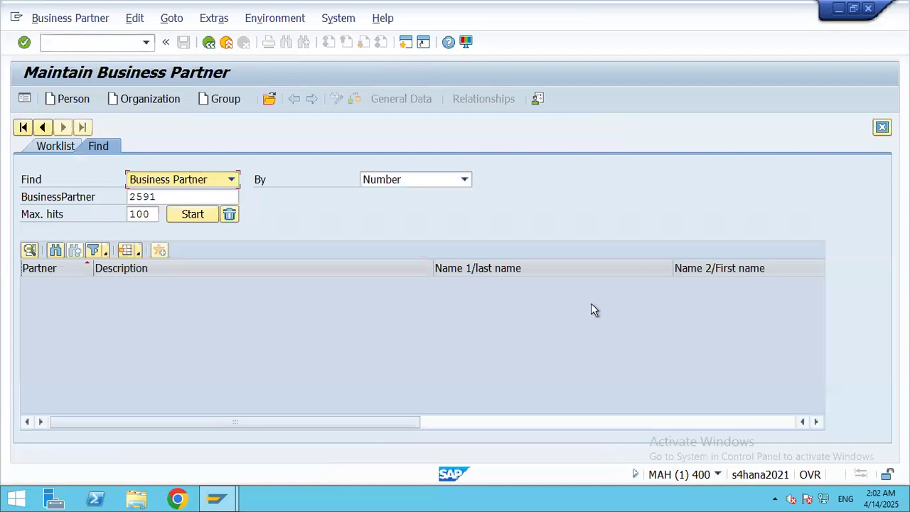
left_click(155, 100)
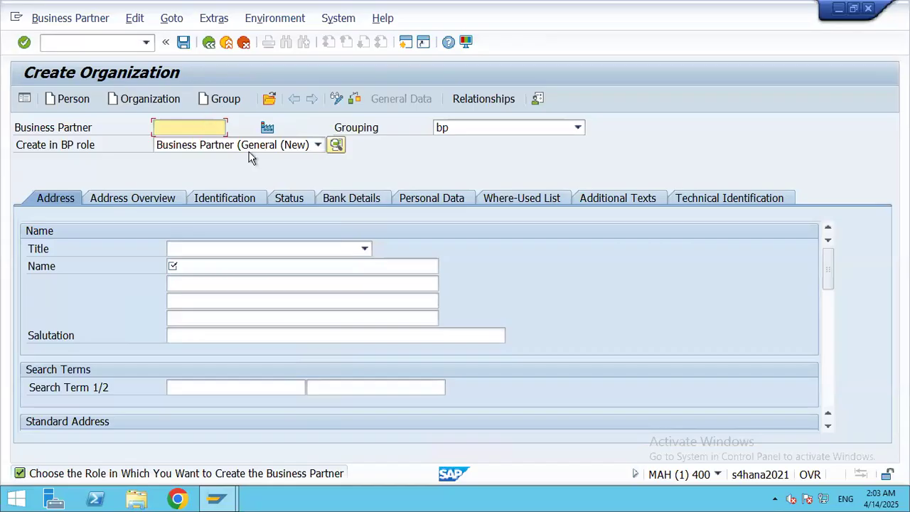
Step: Switch the new organization's BP role to FLCU00 FI Customer AC4T and confirm creation
left_click(318, 145)
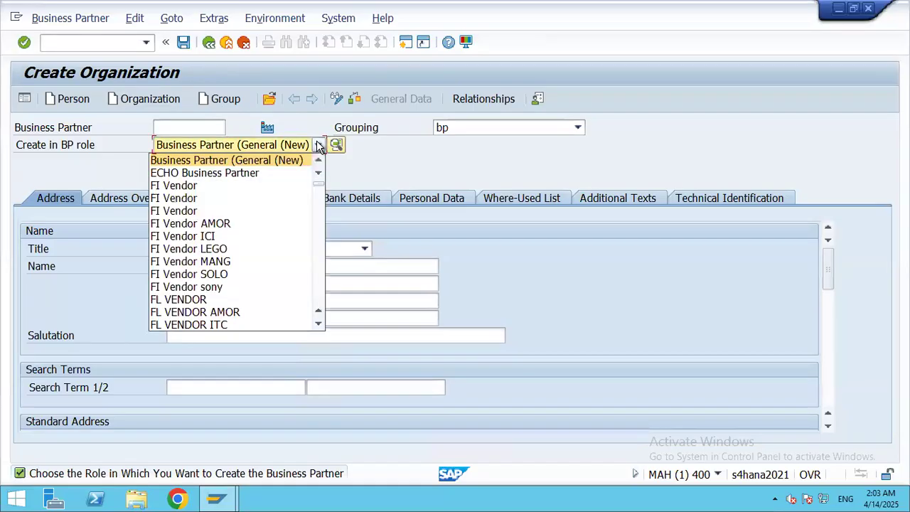
left_click(323, 285)
left_click(323, 283)
left_click(322, 282)
left_click(321, 281)
left_click(321, 282)
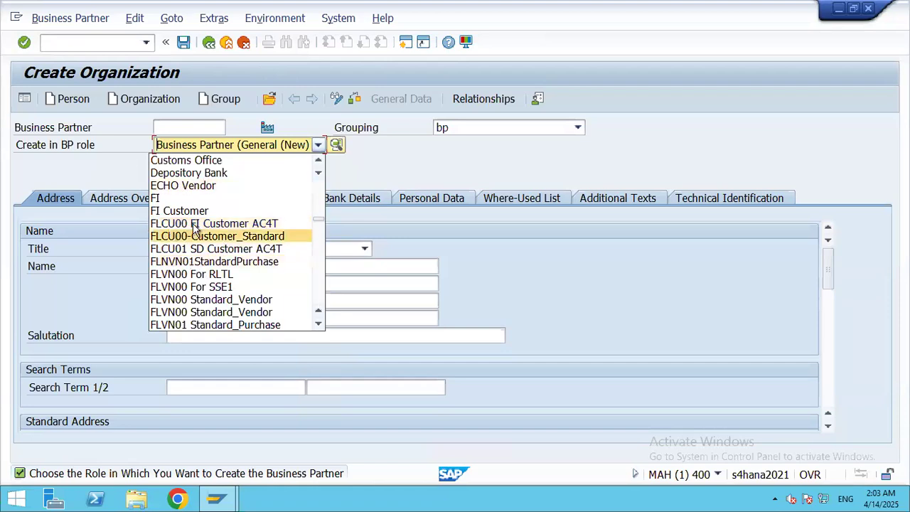
left_click(193, 226)
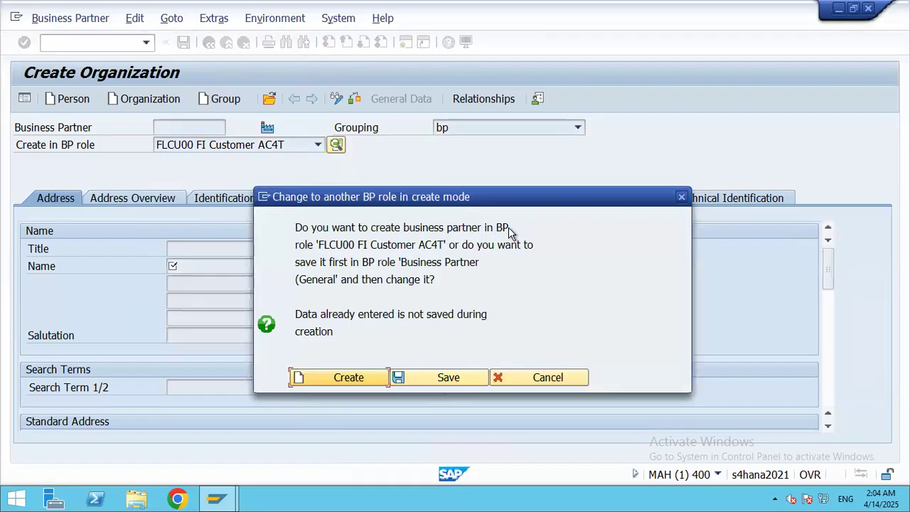
left_click(339, 383)
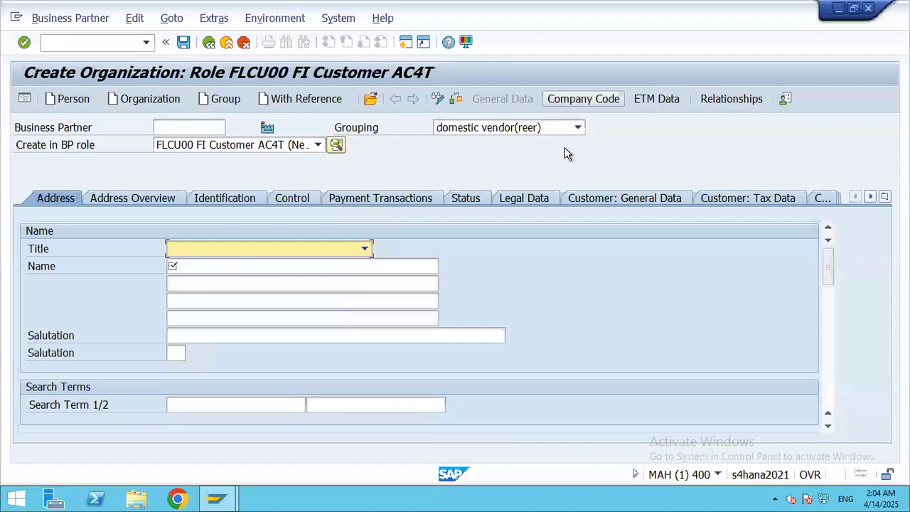
Step: Set the partner grouping to FI Customer - 3501
left_click(579, 128)
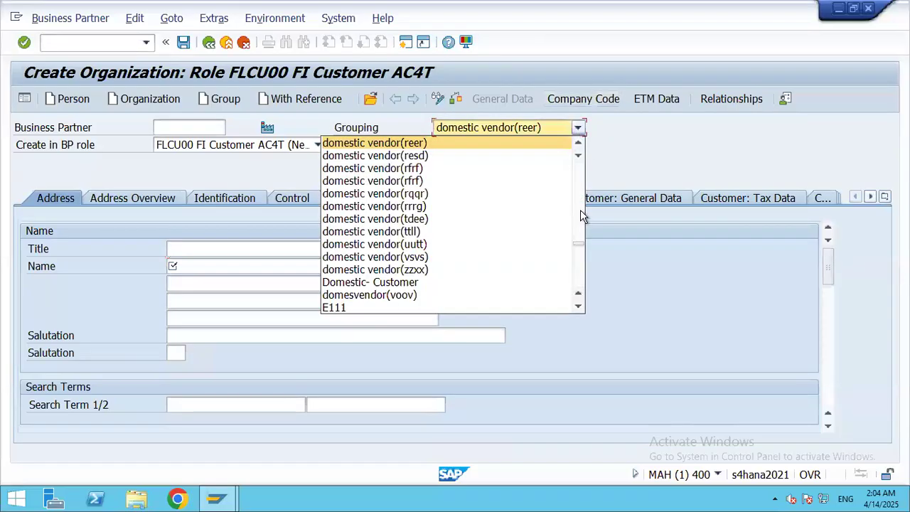
left_click(578, 270)
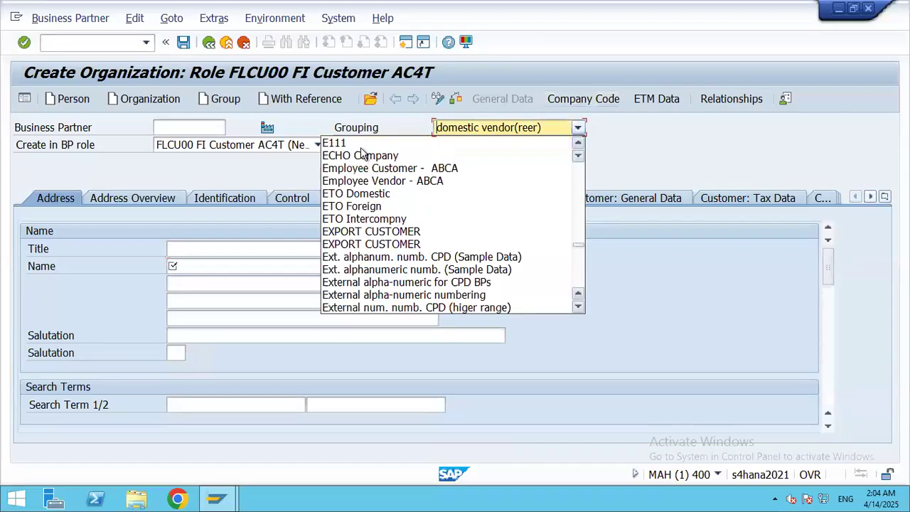
left_click(578, 279)
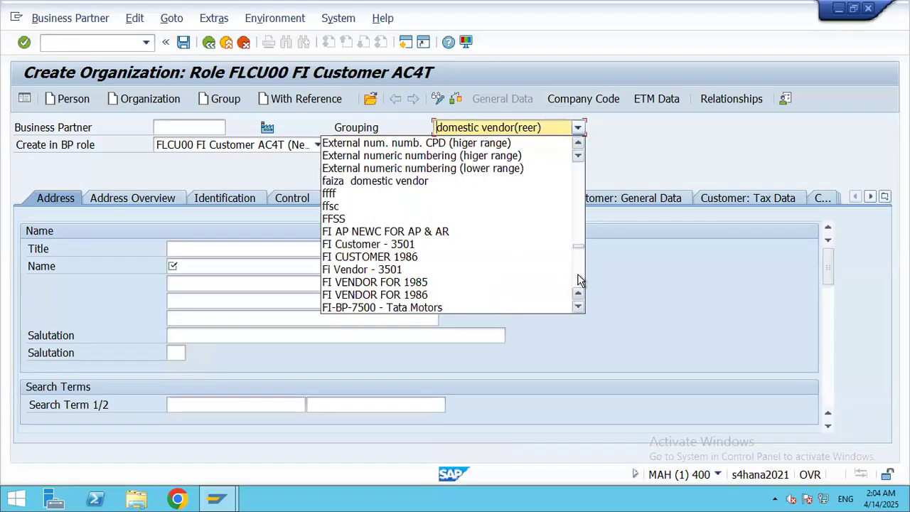
left_click(369, 249)
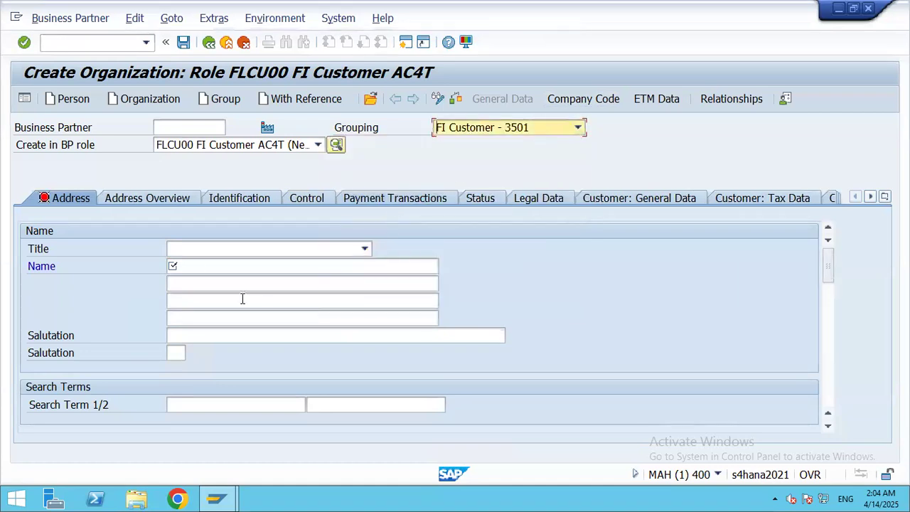
Step: Enter the name Reliance Industries and search term RIL
left_click(191, 266)
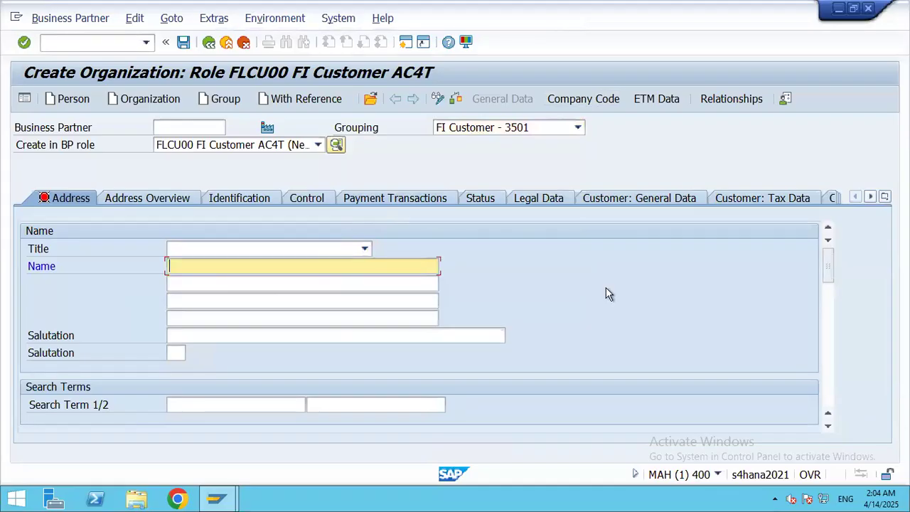
type("Reliance Industries")
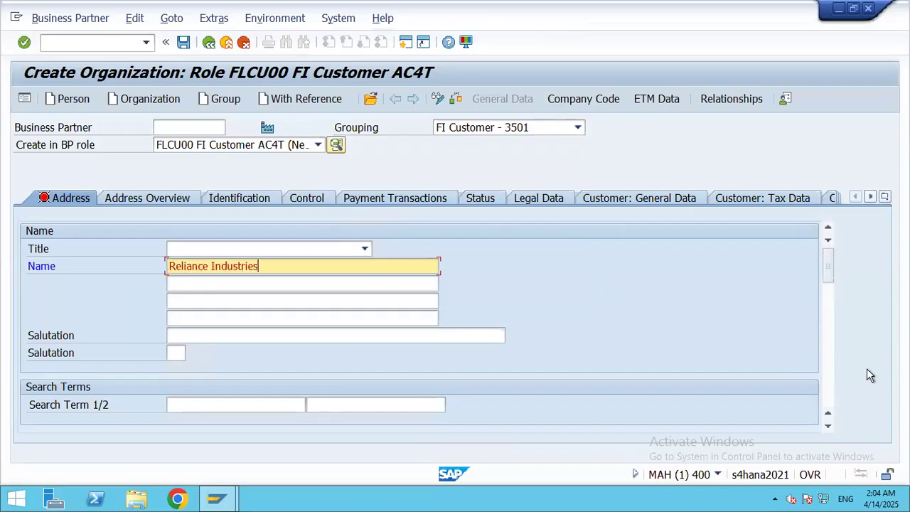
left_click_drag(827, 267, 828, 282)
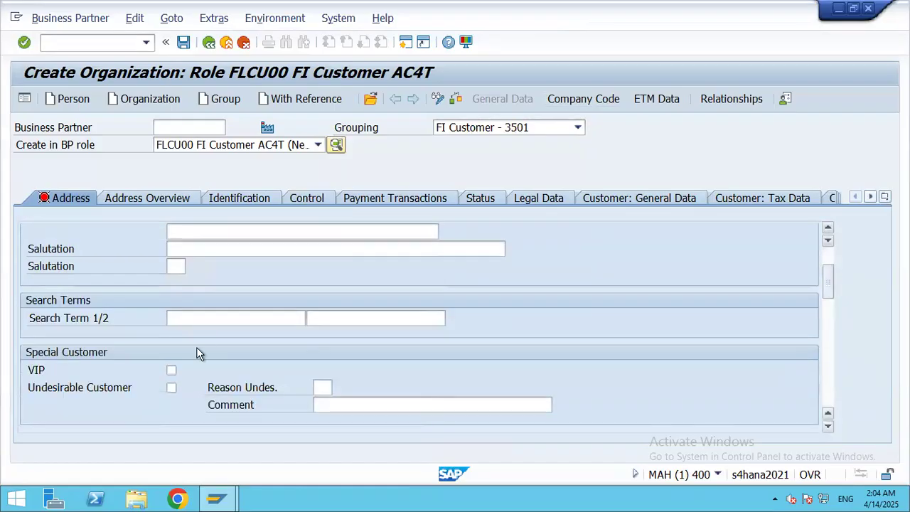
left_click(173, 319)
type("RIL")
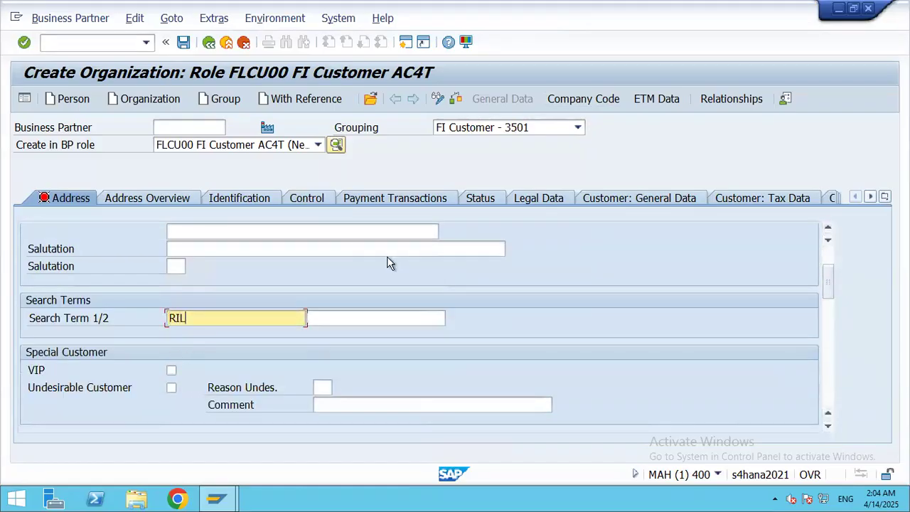
left_click_drag(830, 285, 835, 325)
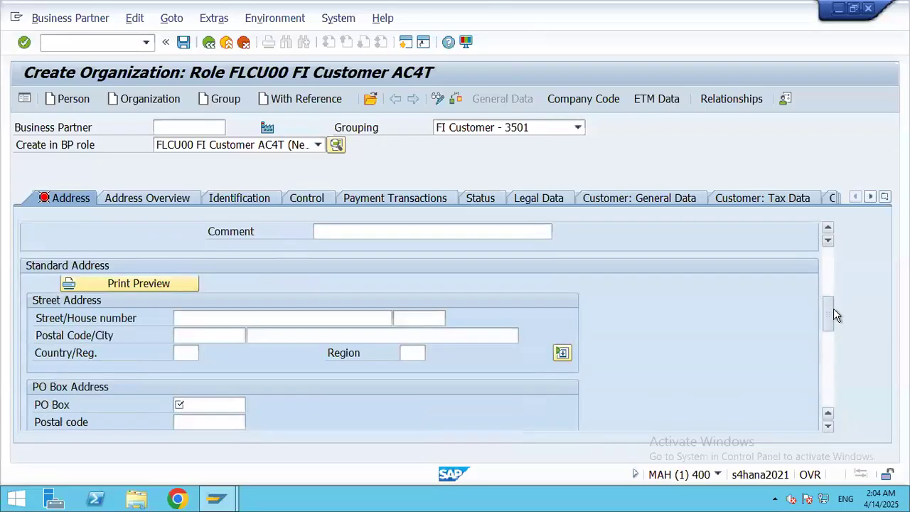
Step: Enter street Mumbai Road, house number 10, postal code 400012, city Mumbai and country IN
left_click(203, 320)
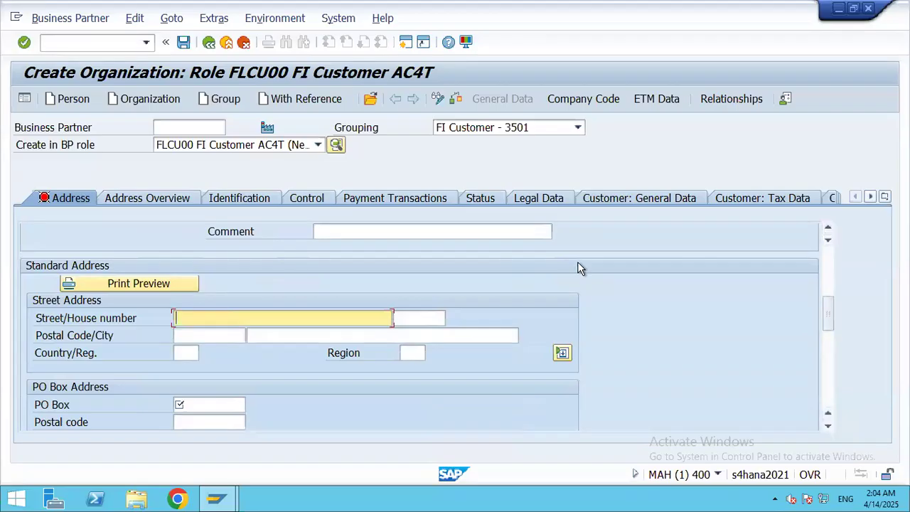
type("Mumbai Road")
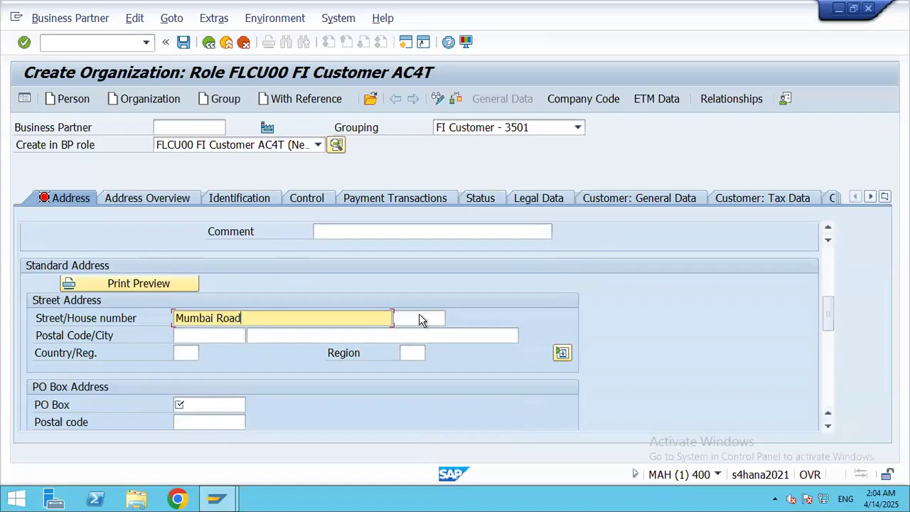
left_click(420, 319)
type("10")
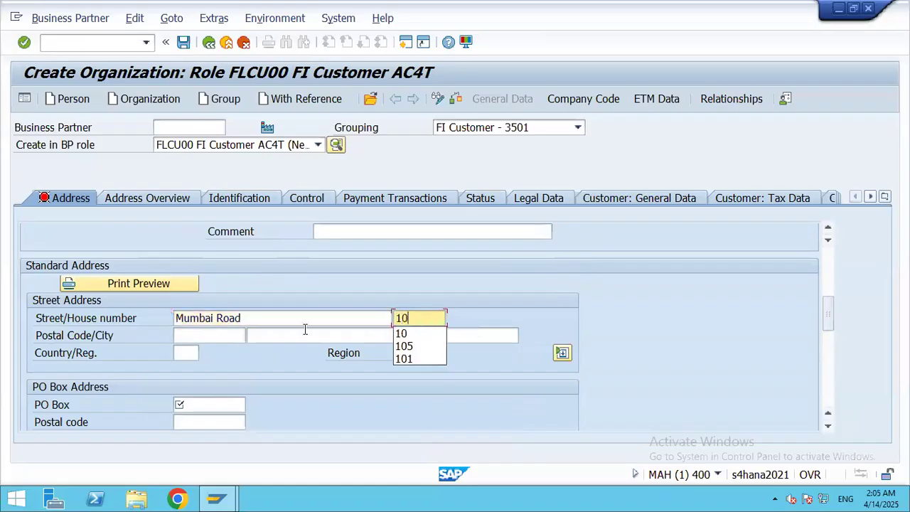
left_click(226, 336)
type("400012")
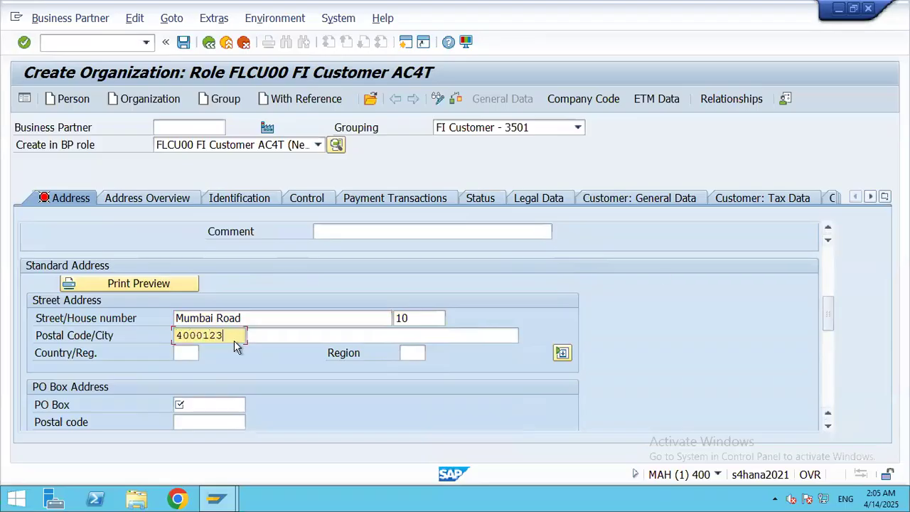
left_click(271, 334)
type("Mumbai")
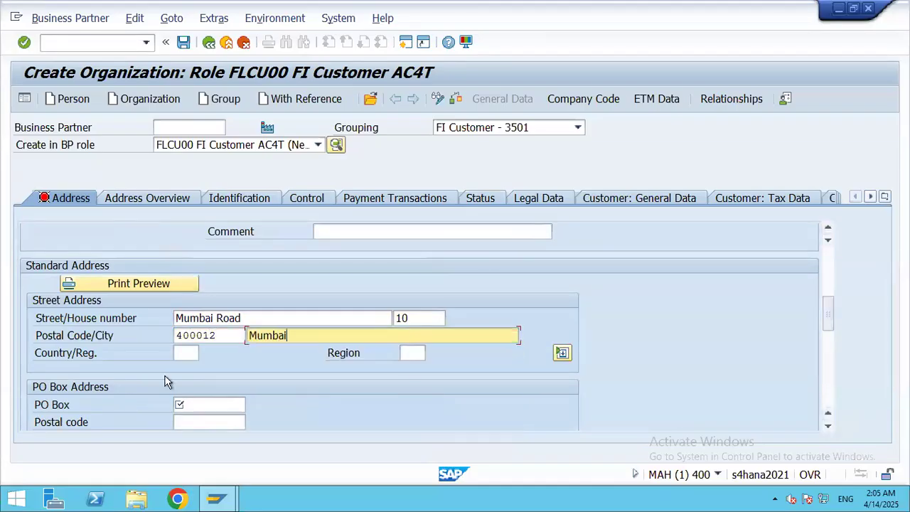
left_click(187, 355)
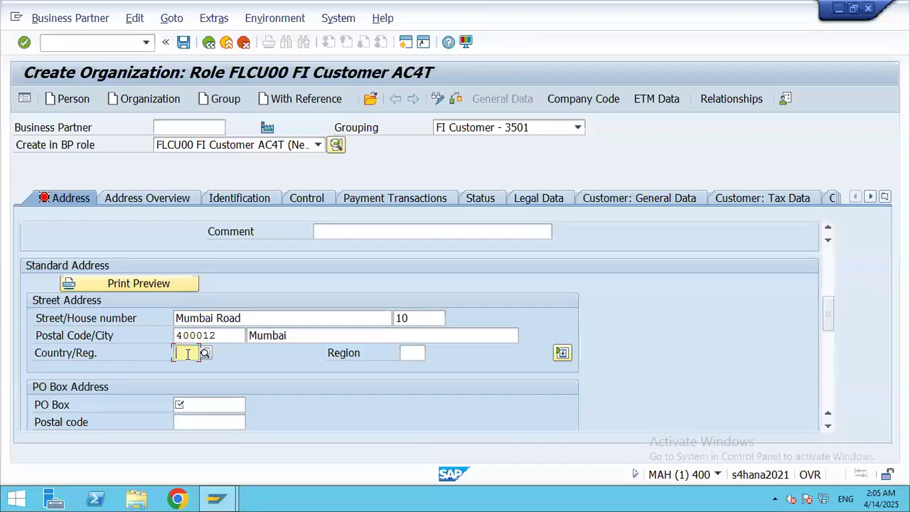
type("IN")
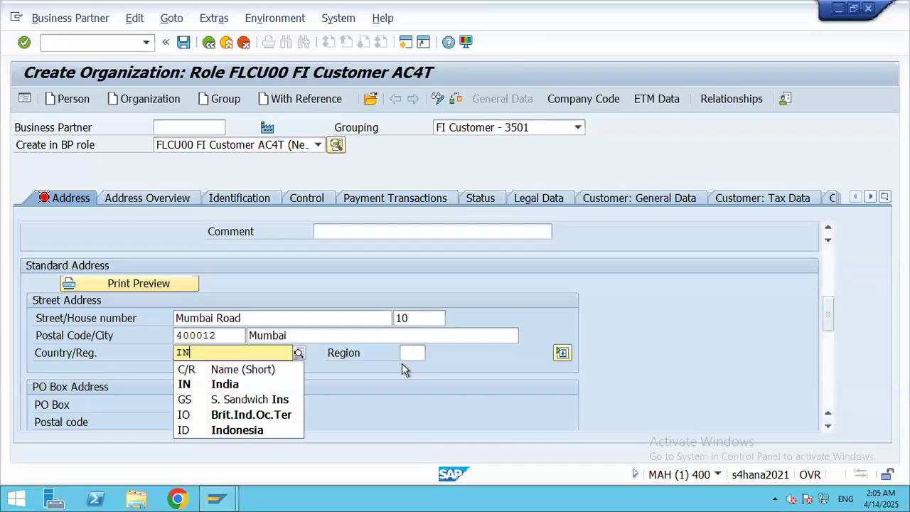
Step: Set region MH (Maharashtra), PO box 1234 and English as the communication language
left_click(411, 353)
left_click(432, 353)
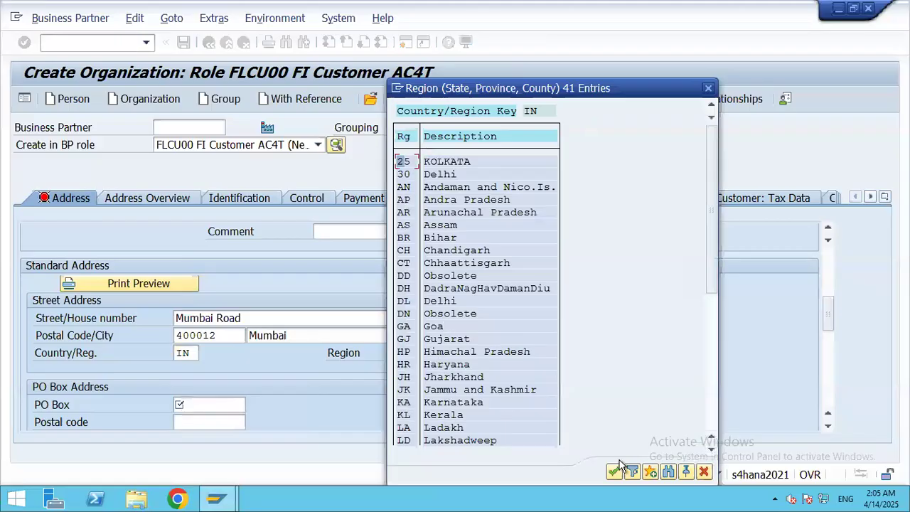
left_click(710, 451)
left_click(709, 451)
left_click(709, 451)
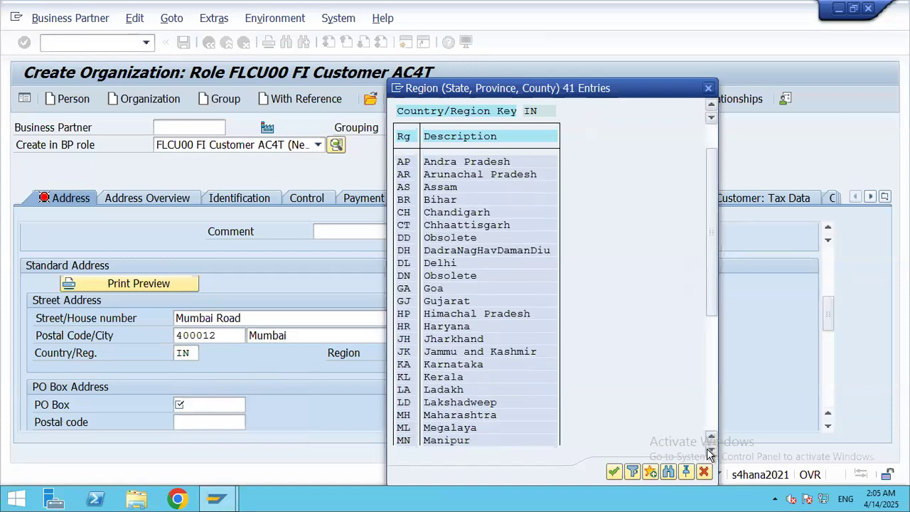
left_click(709, 451)
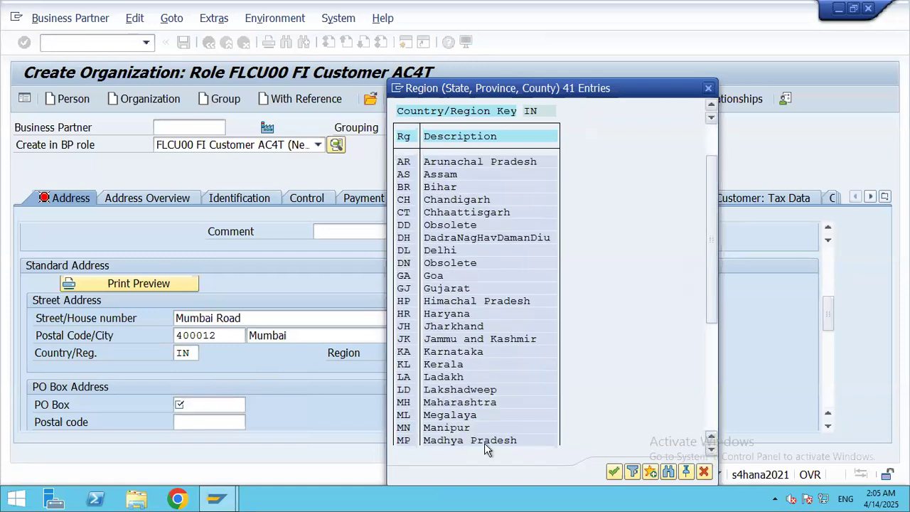
double_click(461, 404)
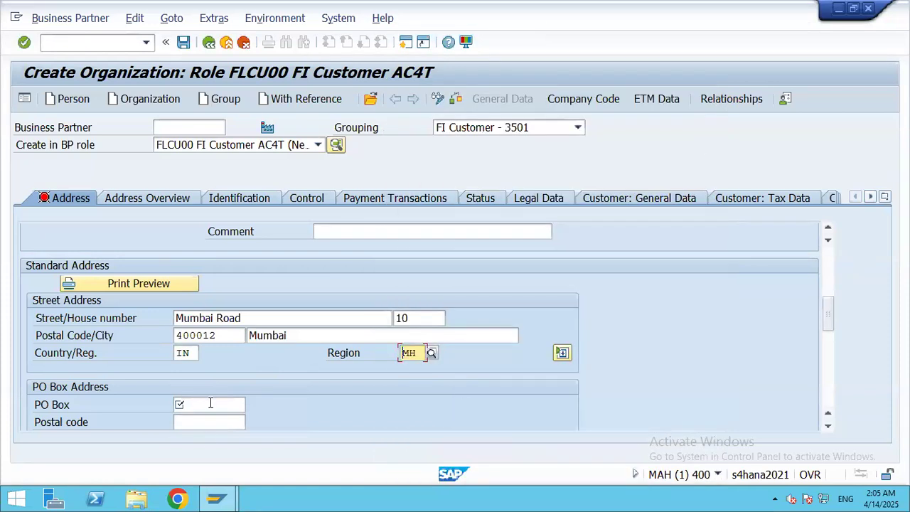
left_click(211, 404)
type("1234")
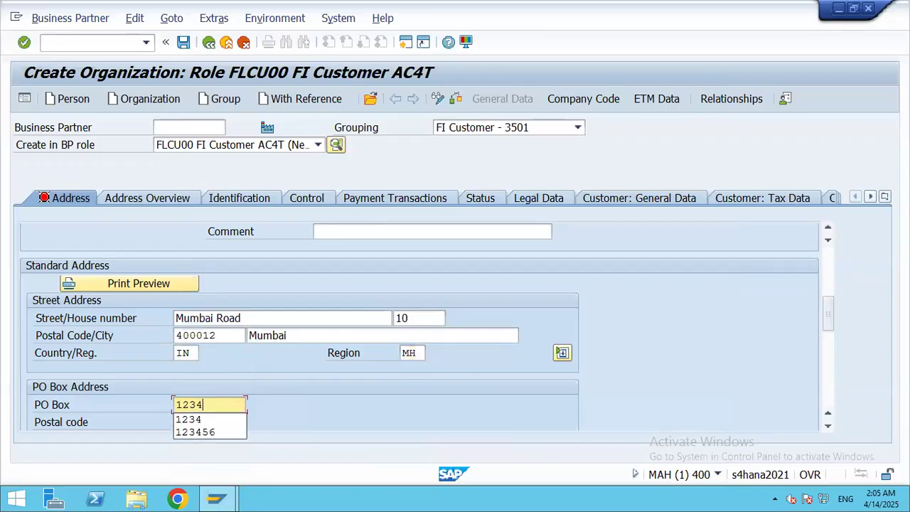
left_click_drag(831, 322, 825, 345)
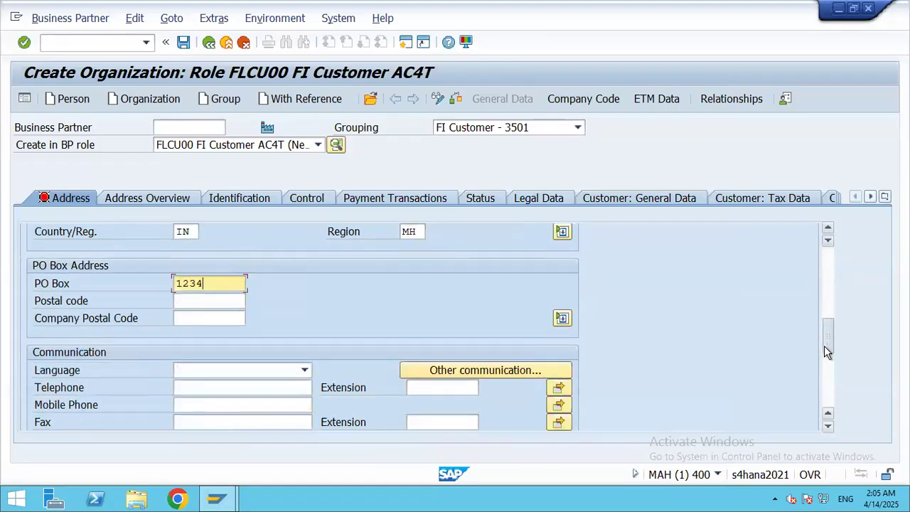
left_click(305, 336)
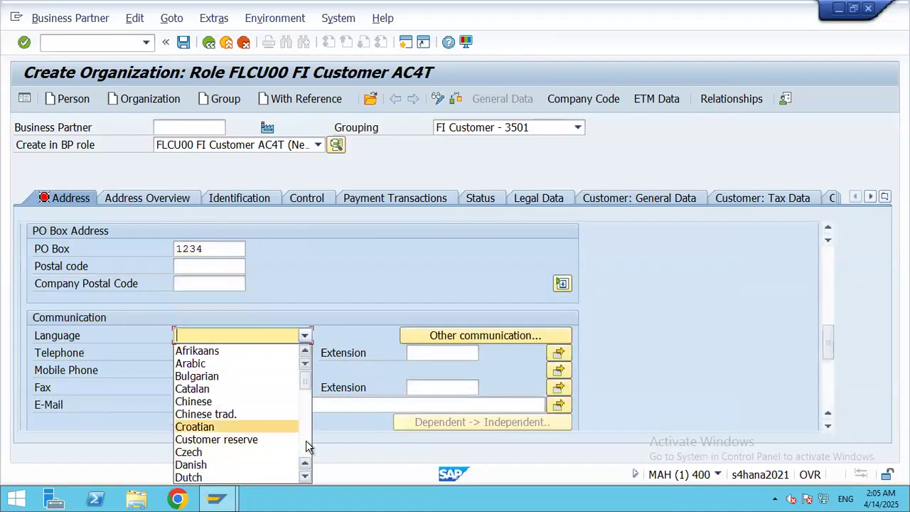
scroll(198, 427, "down", 3)
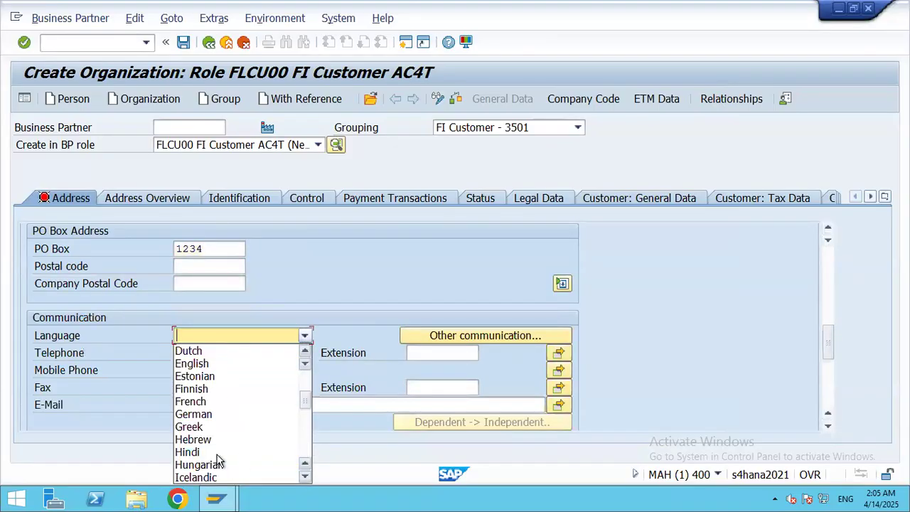
left_click(194, 363)
left_click_drag(829, 335, 829, 245)
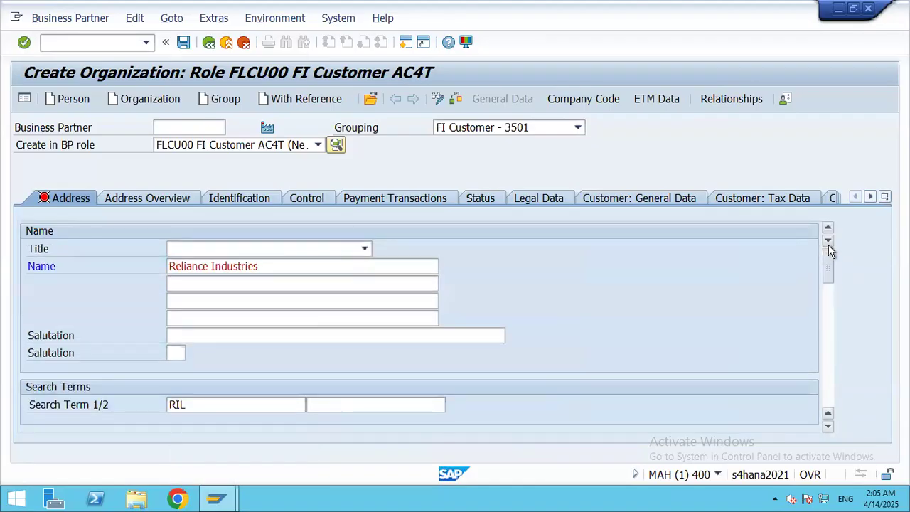
Step: Review Address Overview and Payment Transactions, then save Reliance Industries and acknowledge the information notice
left_click(149, 199)
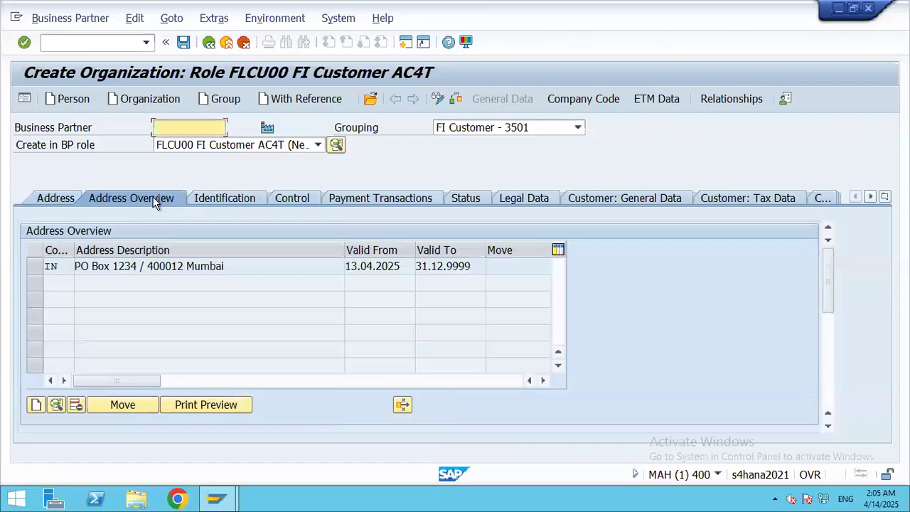
left_click(378, 201)
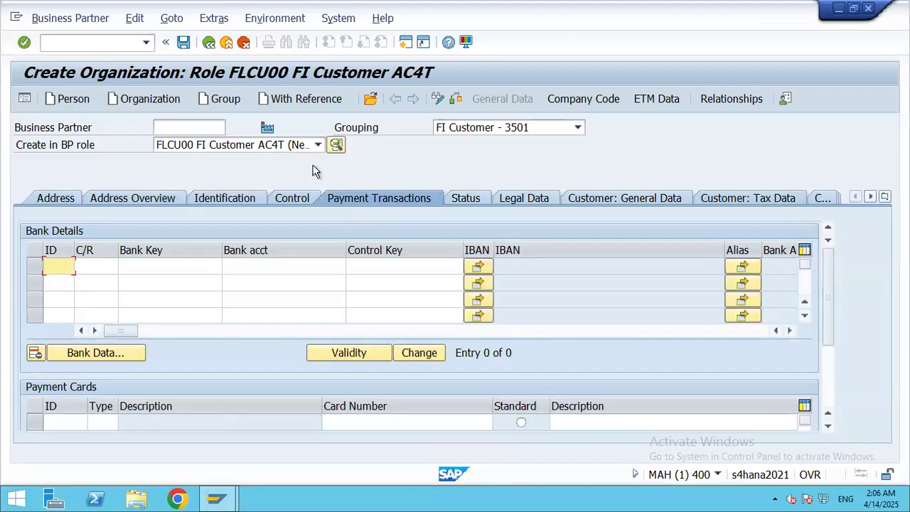
left_click(184, 42)
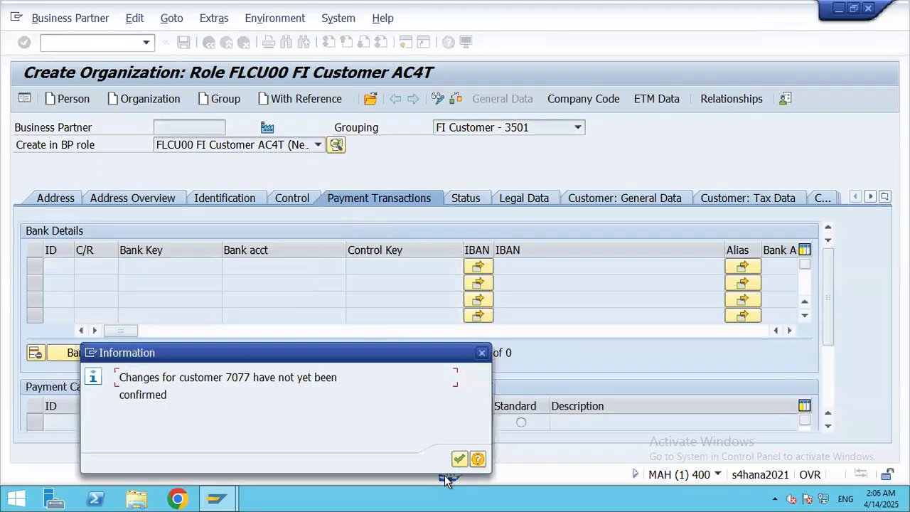
left_click(460, 459)
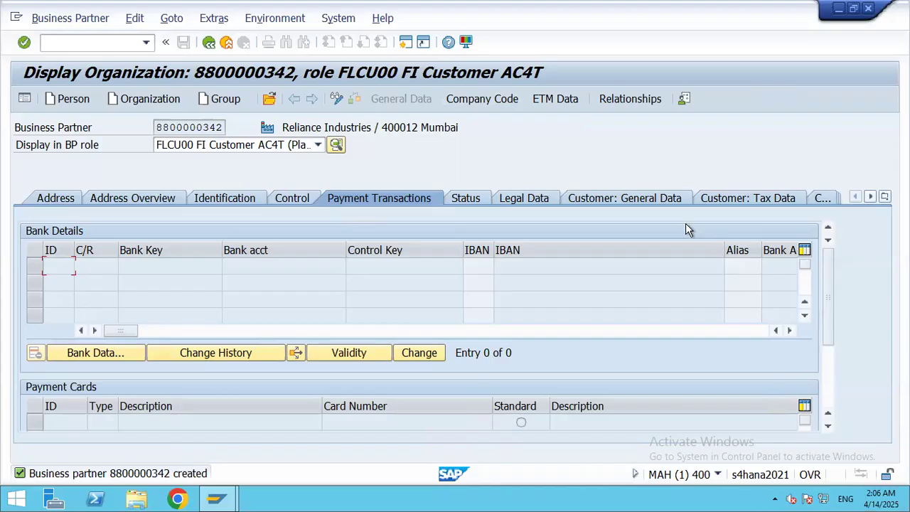
Step: In change mode, open the partner's company code data for company code 3501 Hariwood INC
left_click(498, 99)
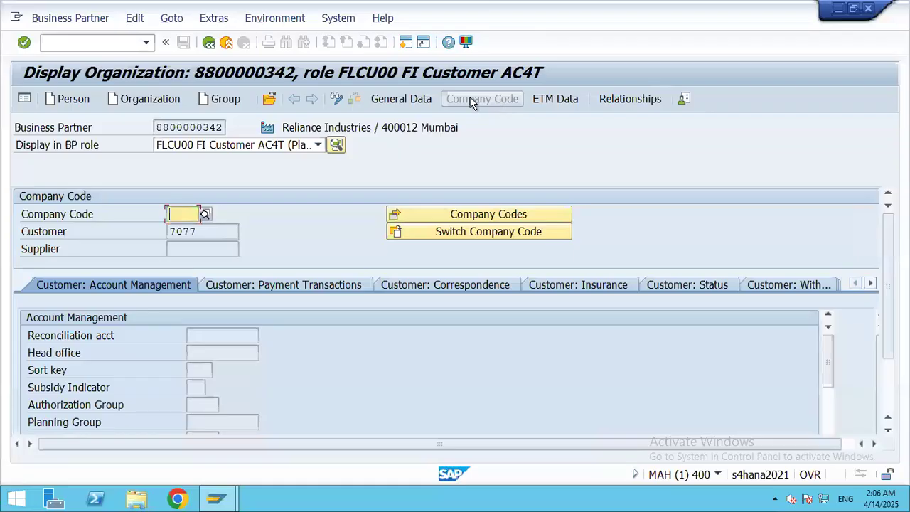
left_click(336, 100)
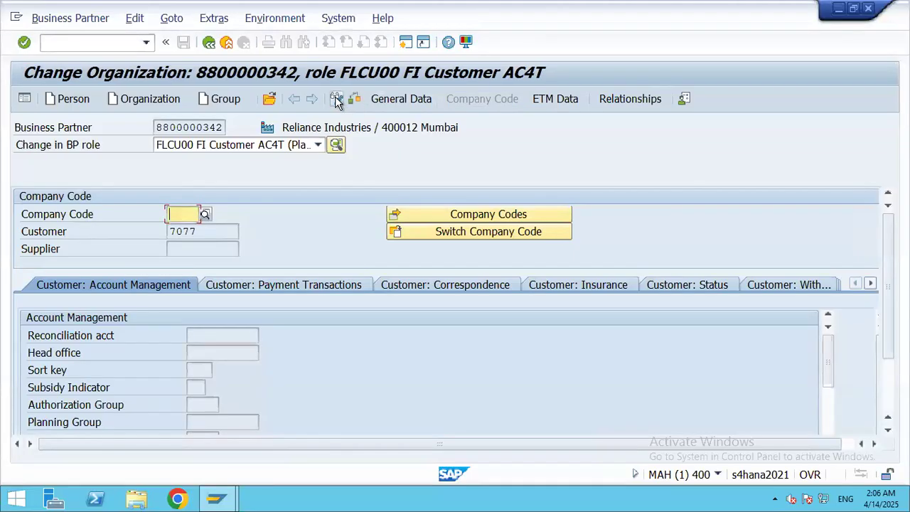
left_click(205, 215)
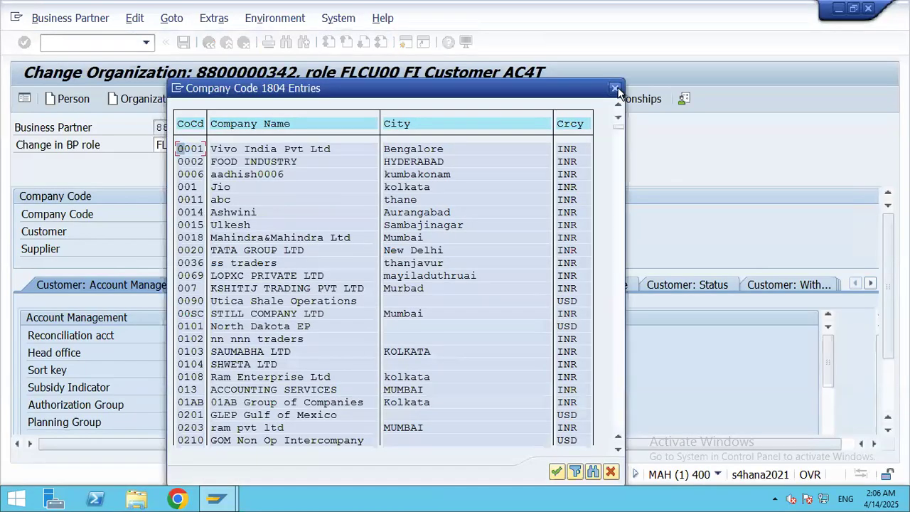
left_click(616, 88)
type("3501")
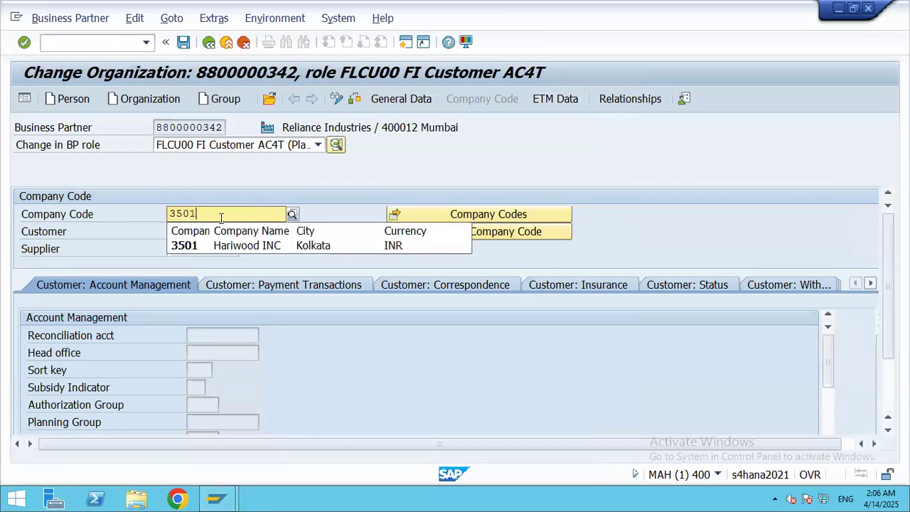
left_click(247, 246)
key("Return")
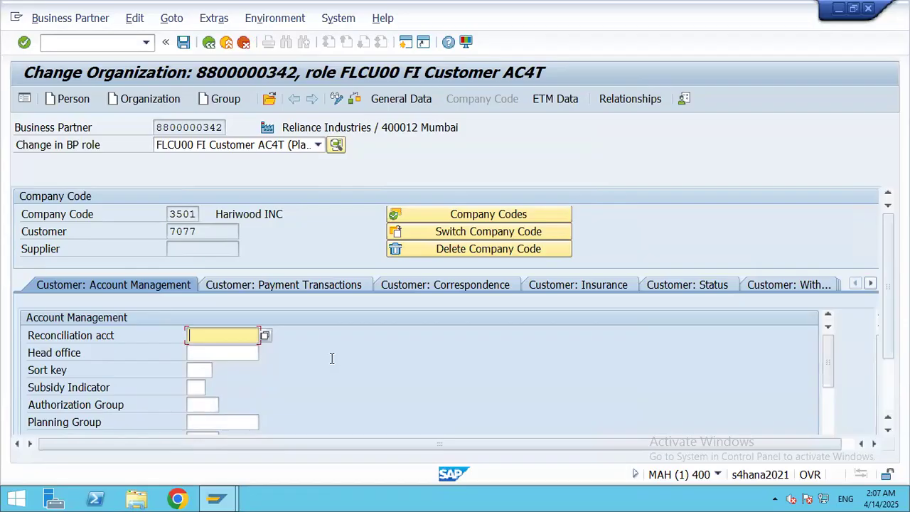
Step: Set reconciliation account 2 (Accounts Receivable) and sort key 001, check, and save
left_click(266, 337)
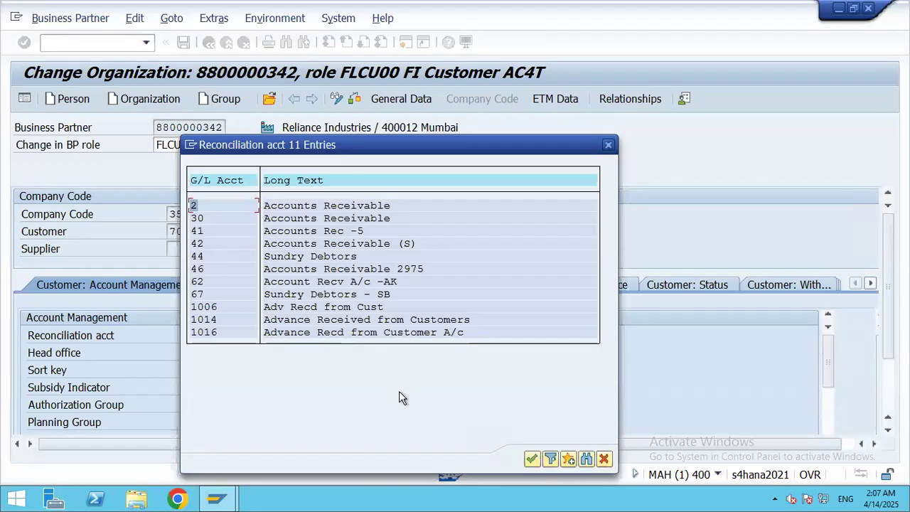
double_click(360, 206)
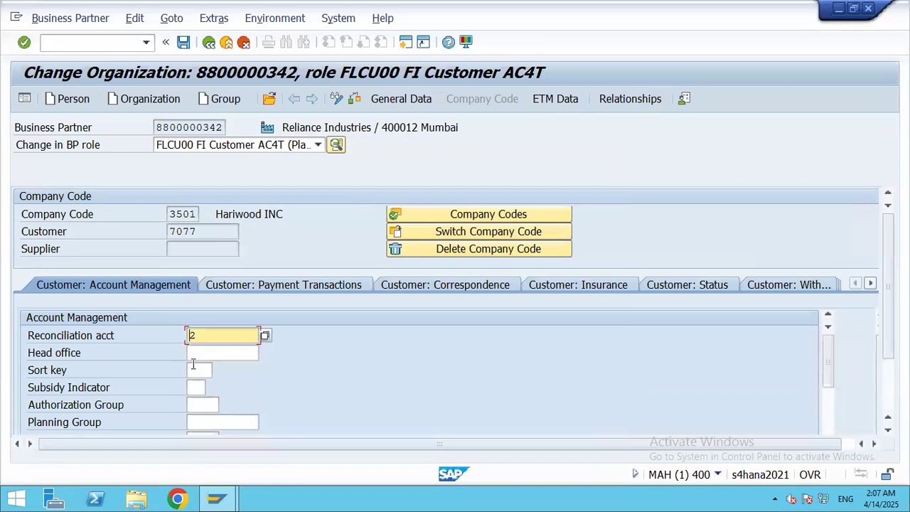
left_click(209, 370)
left_click(219, 370)
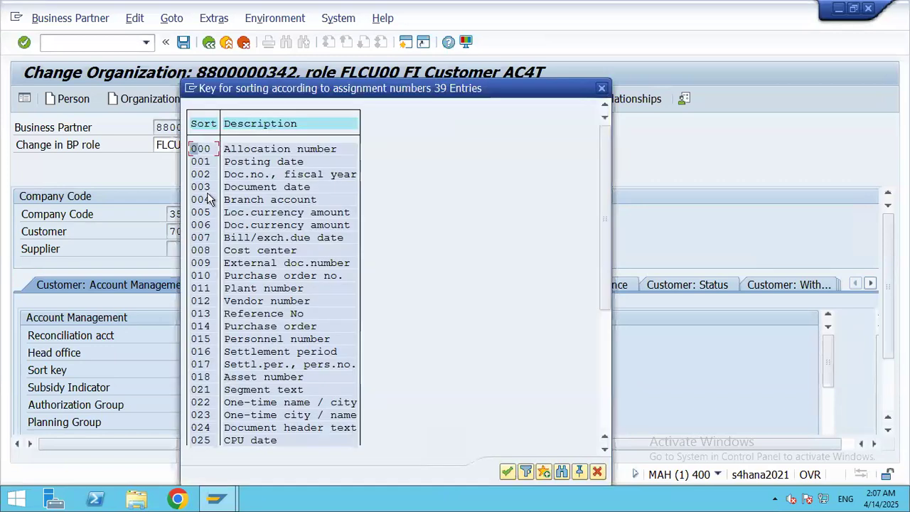
double_click(276, 162)
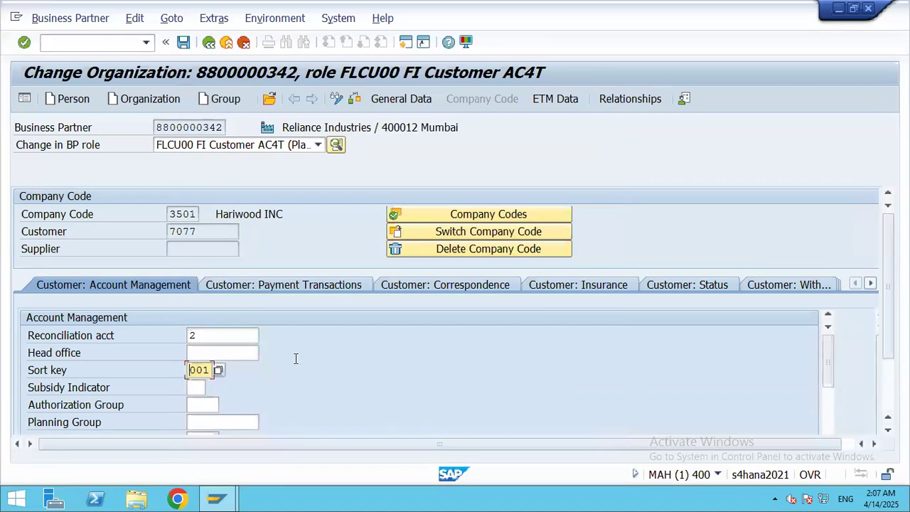
left_click(354, 100)
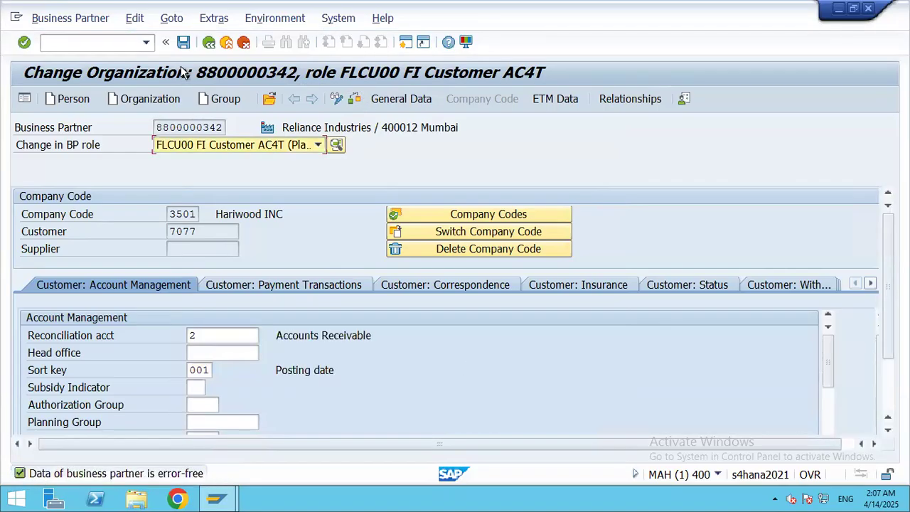
left_click(183, 42)
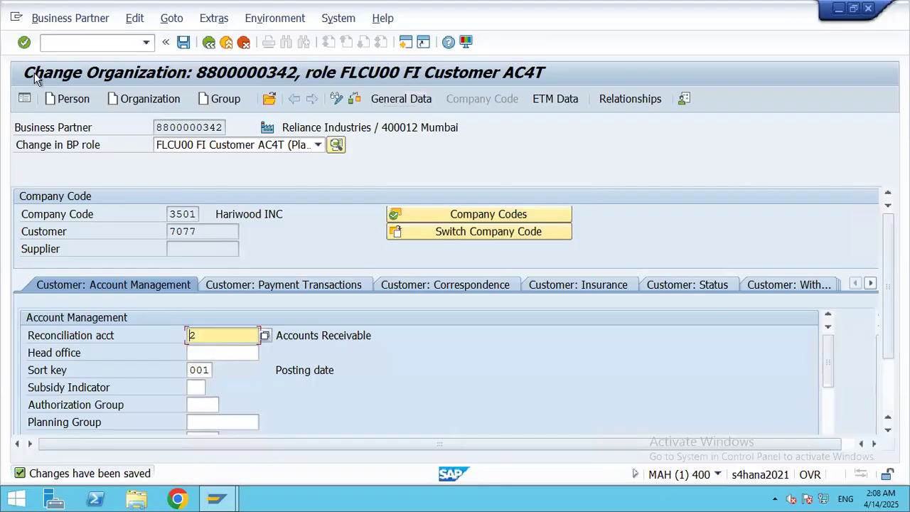
Step: Switch Reliance to role FLCU01 SD Customer AC4T, show its Sales and Distribution data, and open a new session
left_click(319, 147)
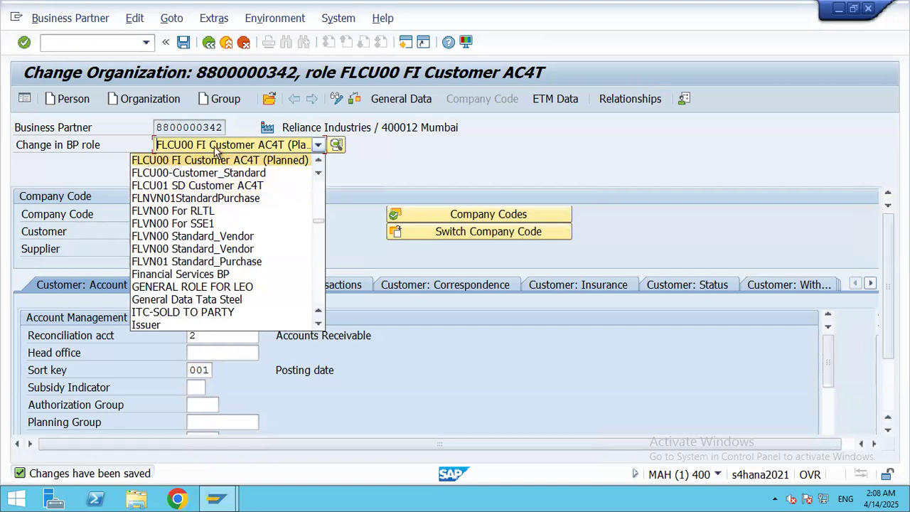
left_click(192, 185)
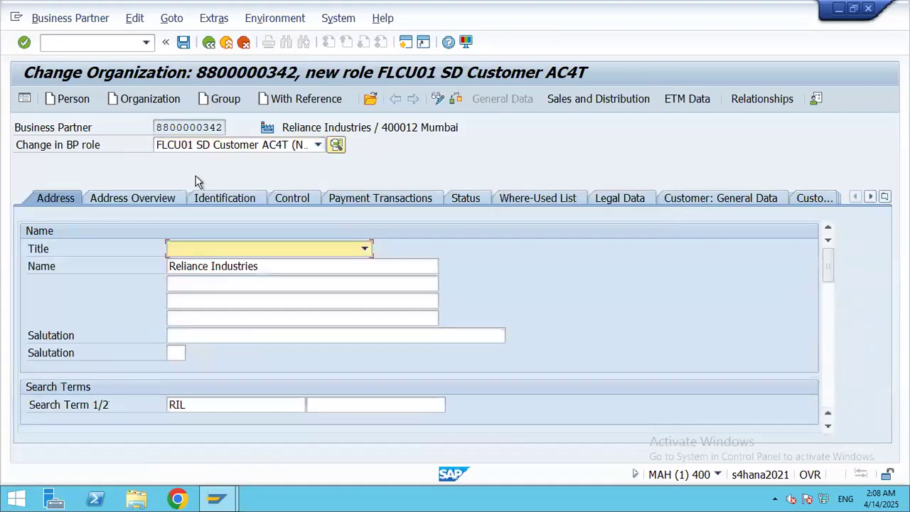
left_click(595, 100)
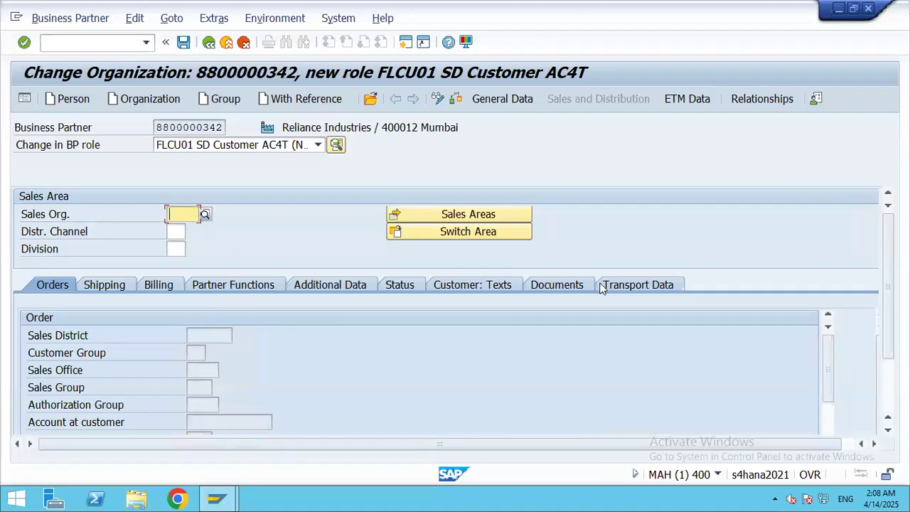
left_click(338, 18)
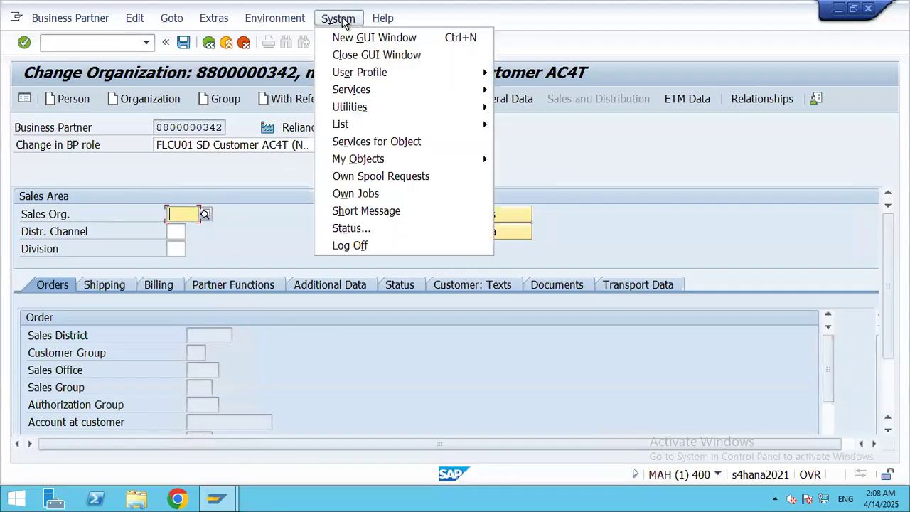
left_click(369, 39)
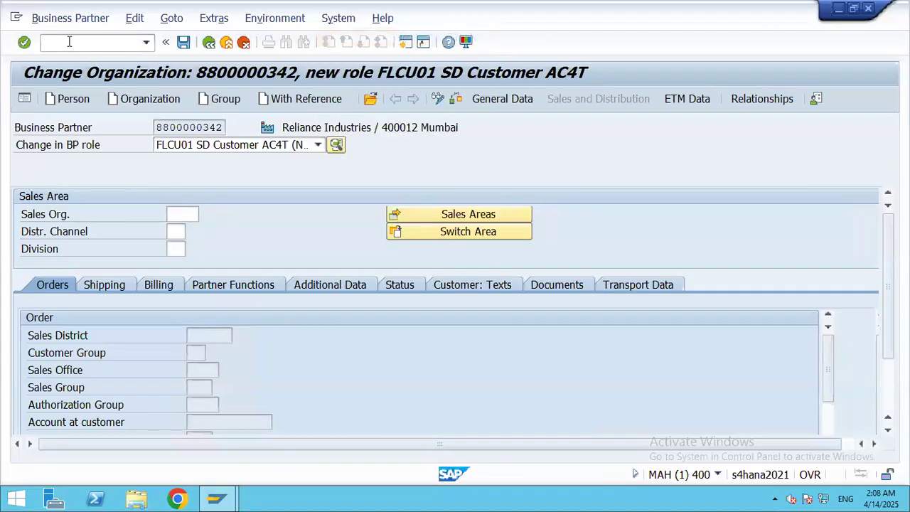
Step: Open the SPRO implementation guide and expand Enterprise Structure > Definition
type("/nspro")
key("Return")
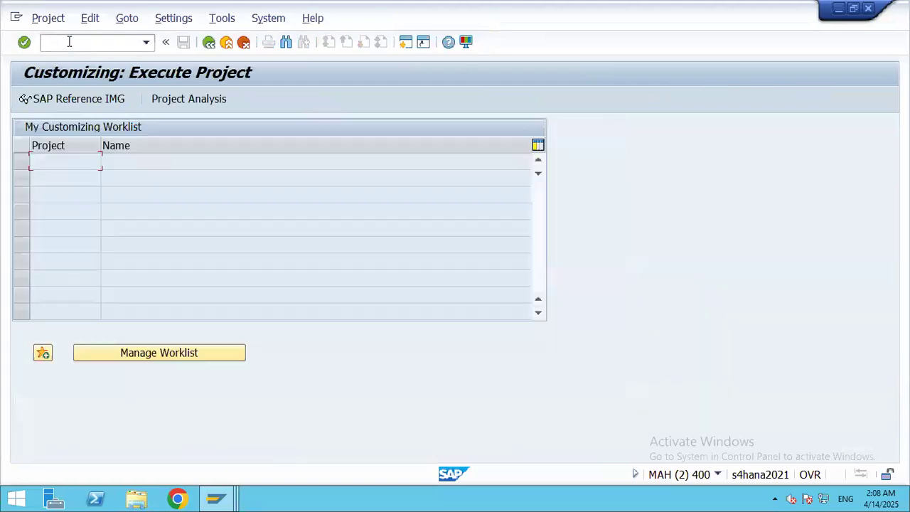
left_click(106, 101)
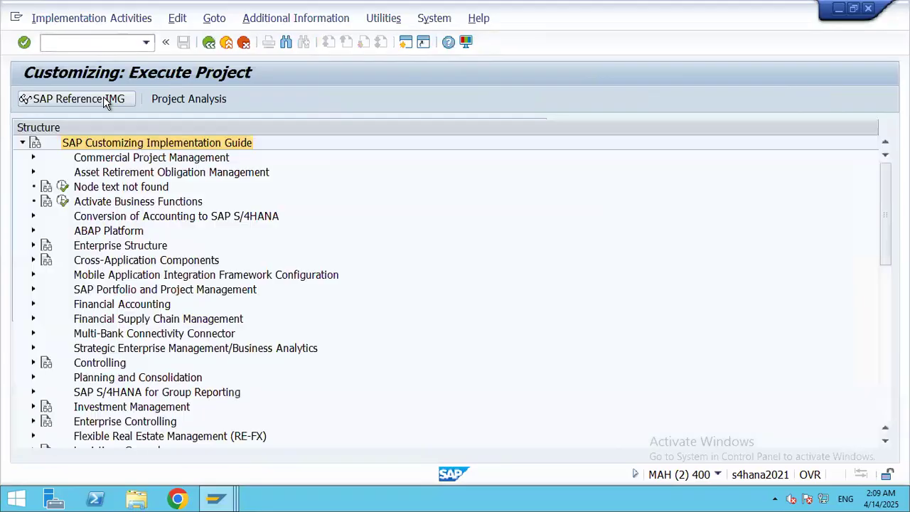
left_click(32, 247)
left_click(44, 261)
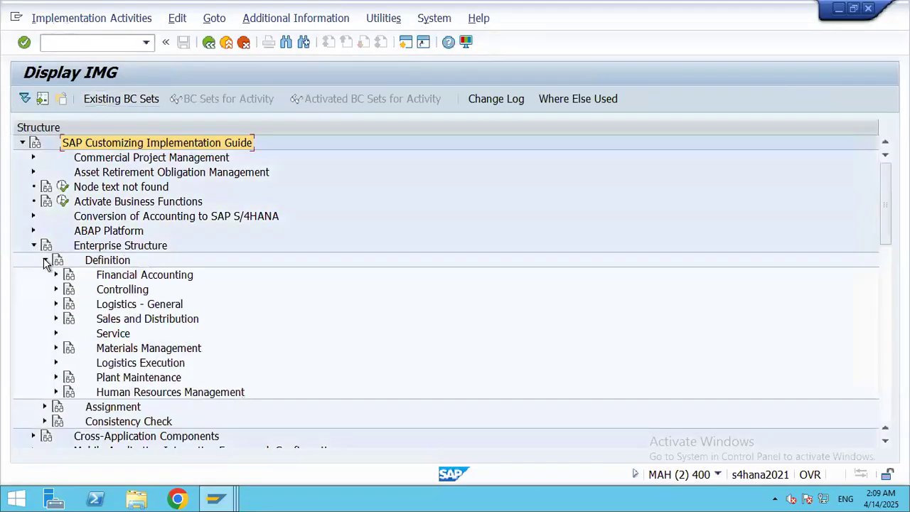
Step: Expand the Sales and Distribution, Materials Management and Logistics Execution definition branches
left_click(56, 319)
left_click_drag(886, 197, 886, 229)
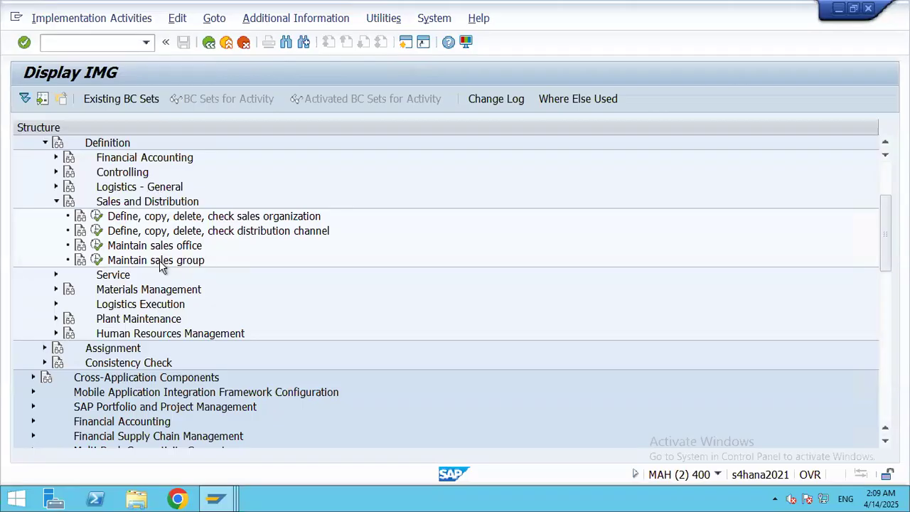
left_click(57, 293)
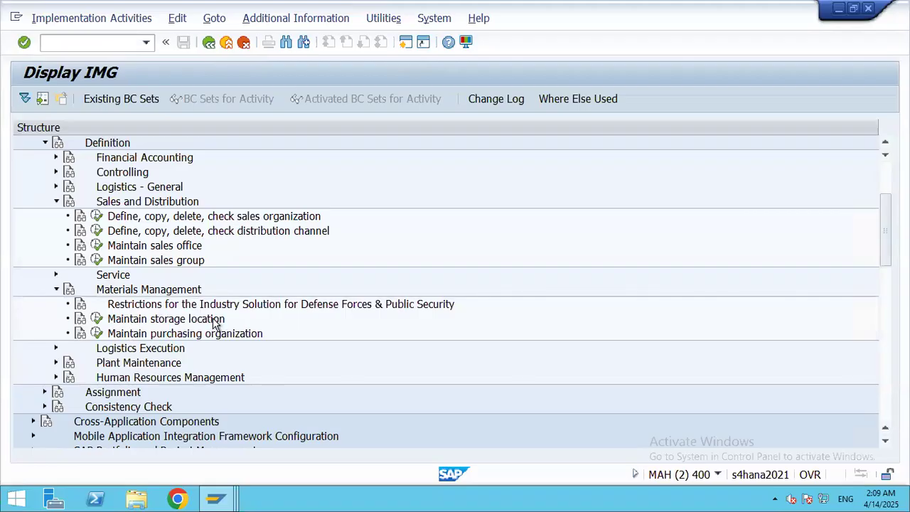
left_click(56, 349)
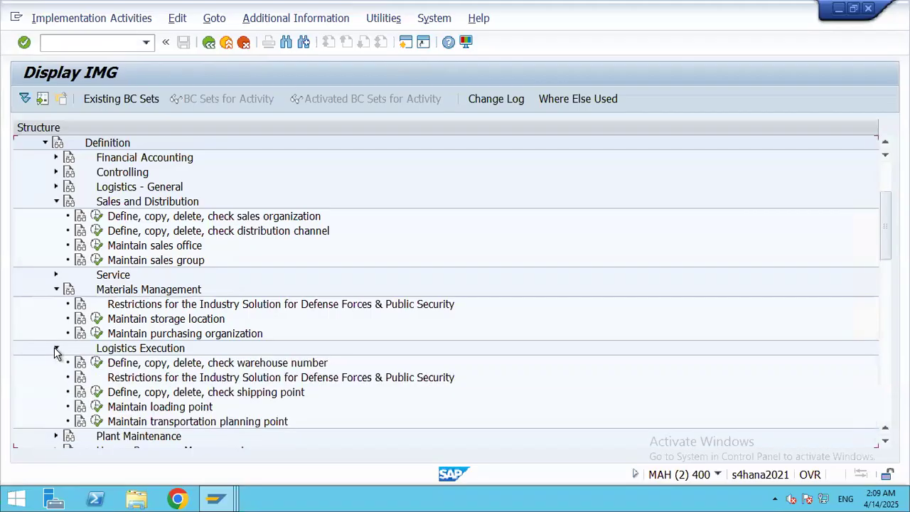
left_click_drag(886, 226, 885, 261)
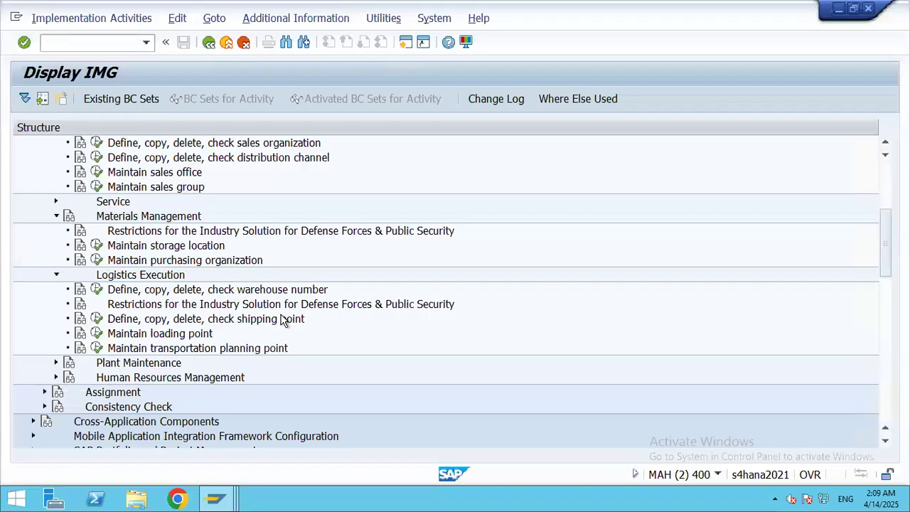
left_click_drag(886, 216, 886, 198)
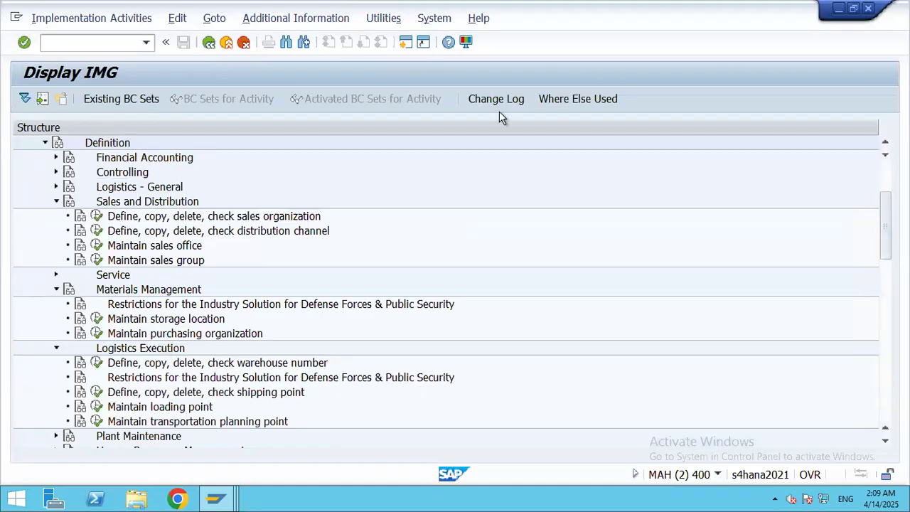
left_click(210, 497)
Step: In the business partner session, assign sales area 3510 / 35 / 39 and check the sales data
left_click(210, 450)
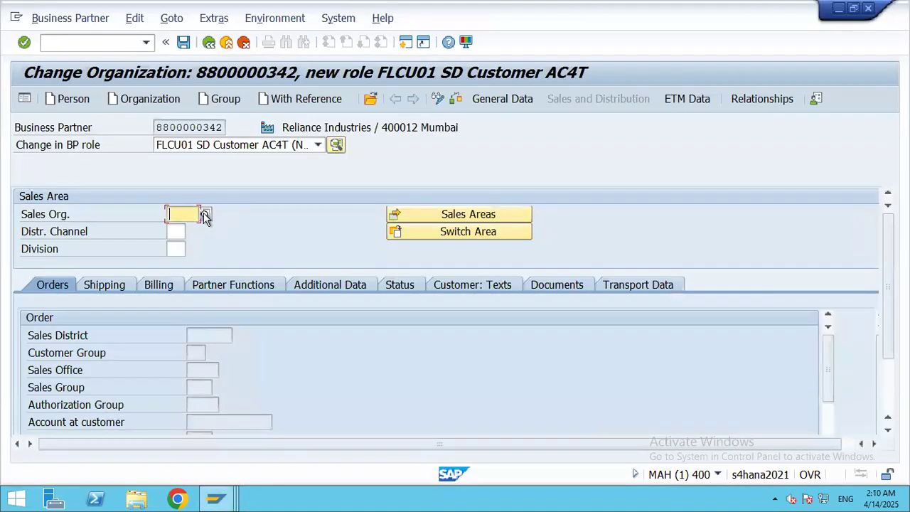
left_click(204, 215)
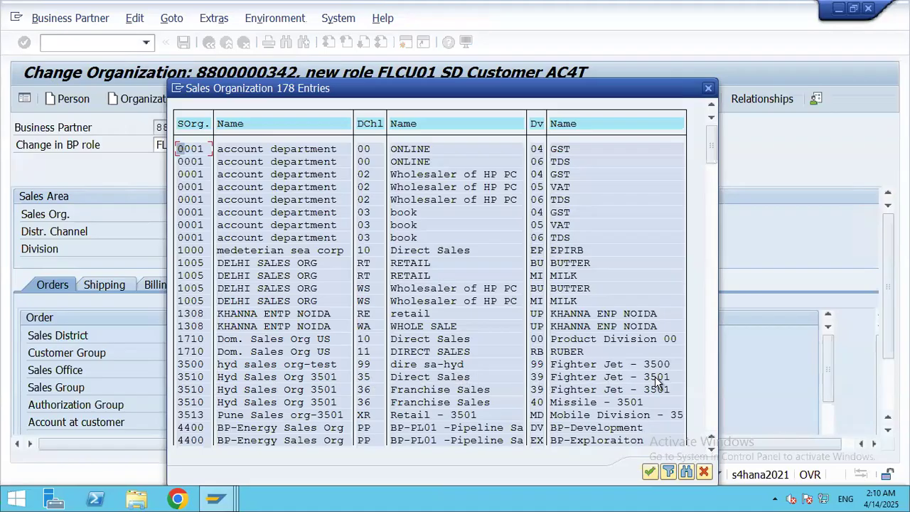
key("Escape")
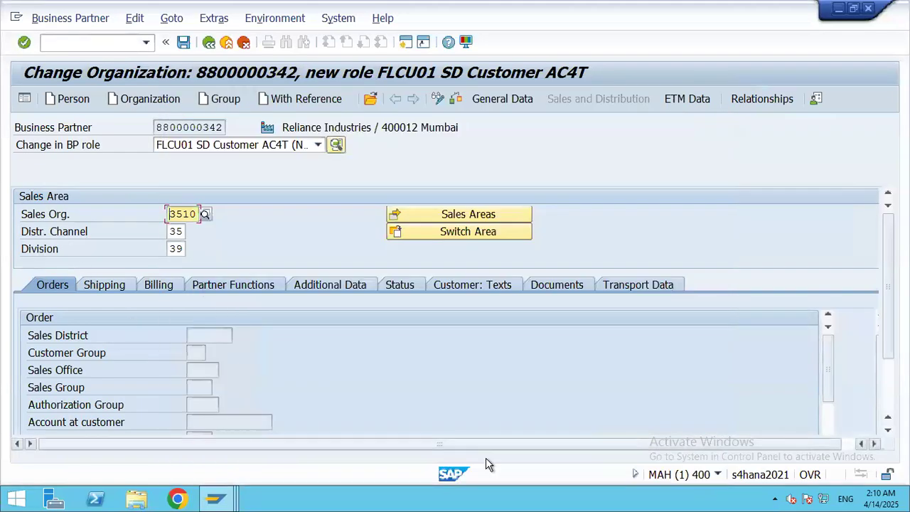
key("Return")
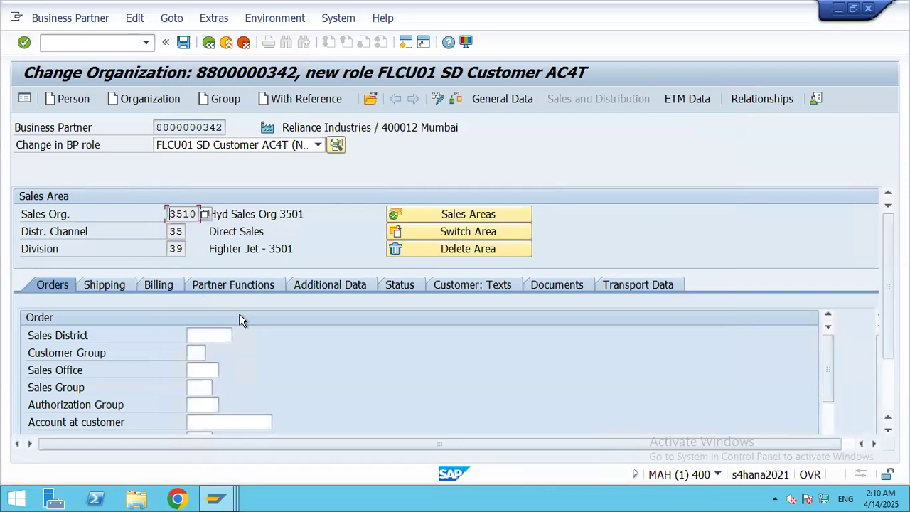
left_click(460, 100)
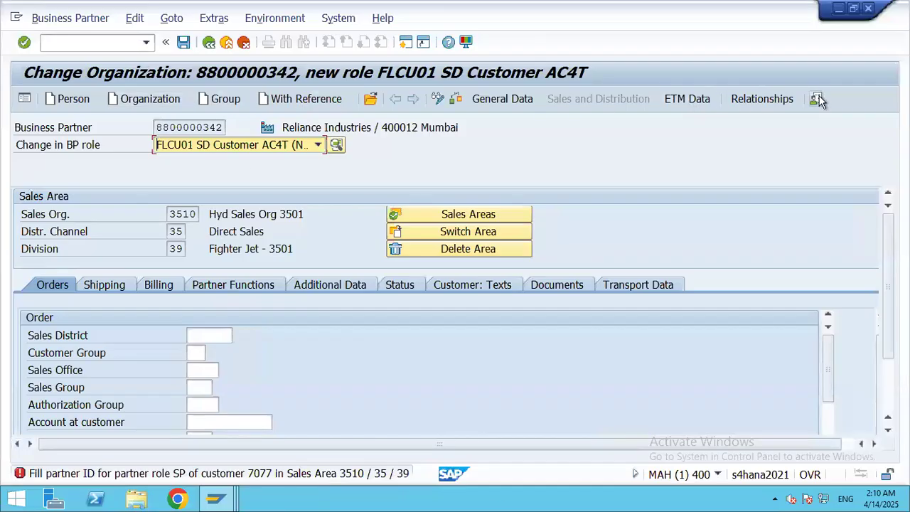
left_click(67, 43)
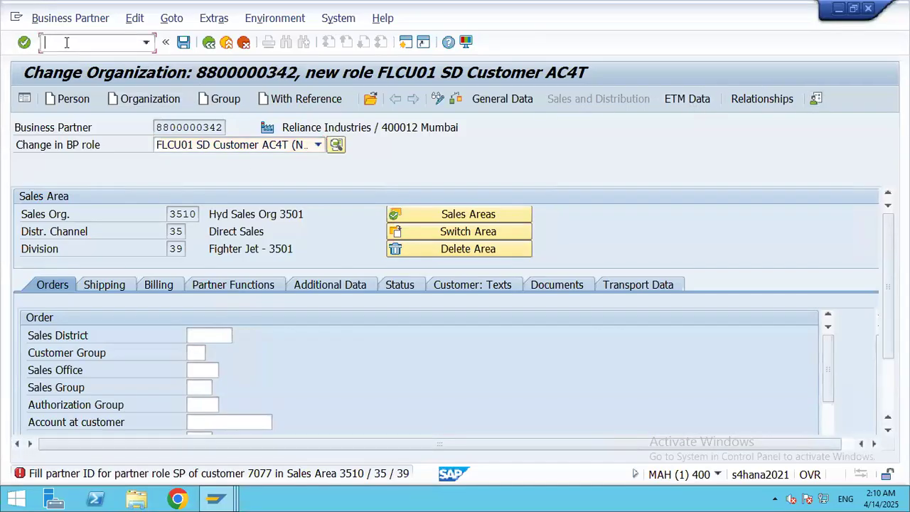
Step: In FB70, look up customer 7077 Reliance Industries for company code 3501, then exit without saving
type("/nfb70")
key("Return")
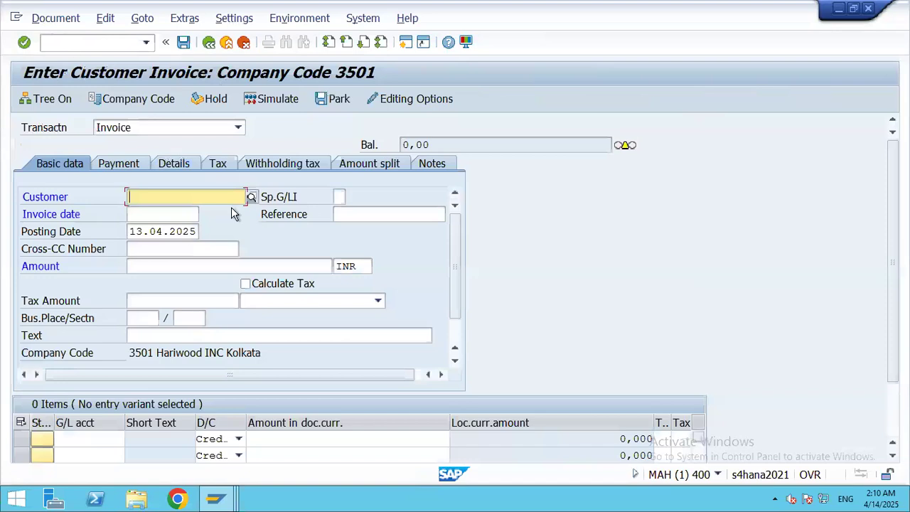
left_click(252, 197)
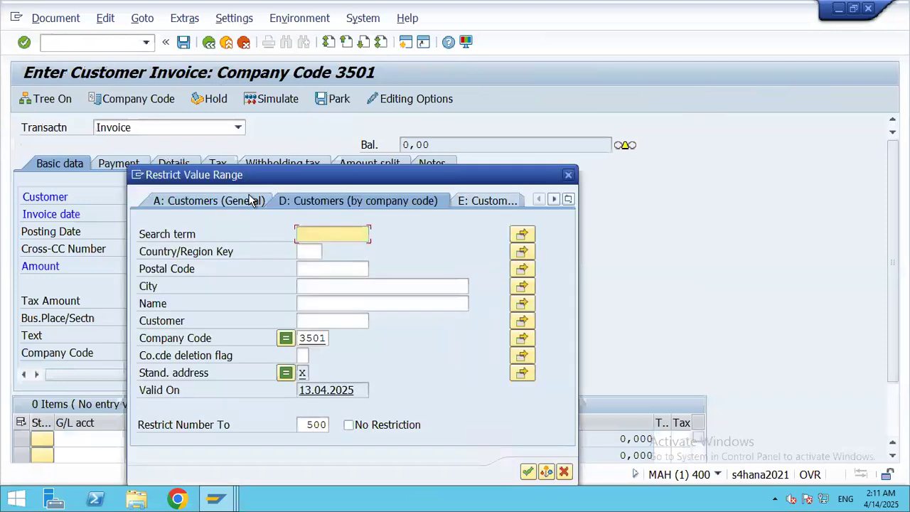
left_click(528, 472)
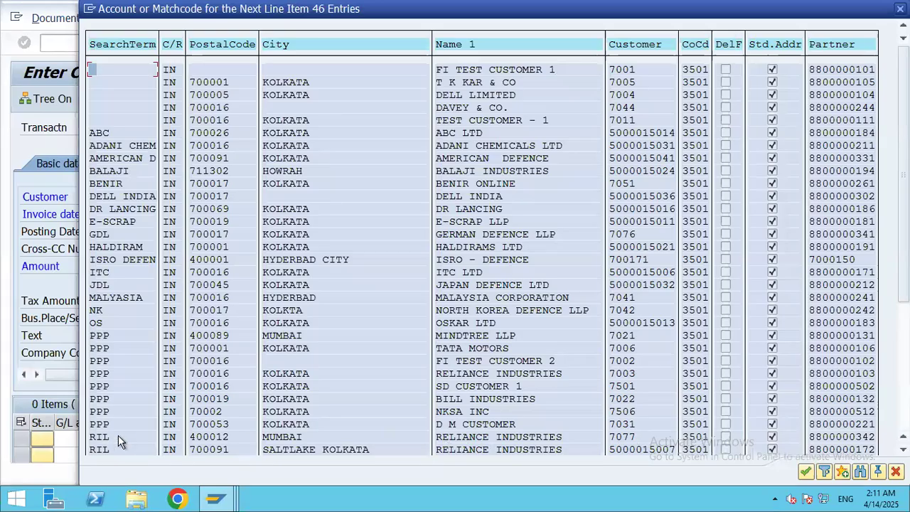
double_click(464, 438)
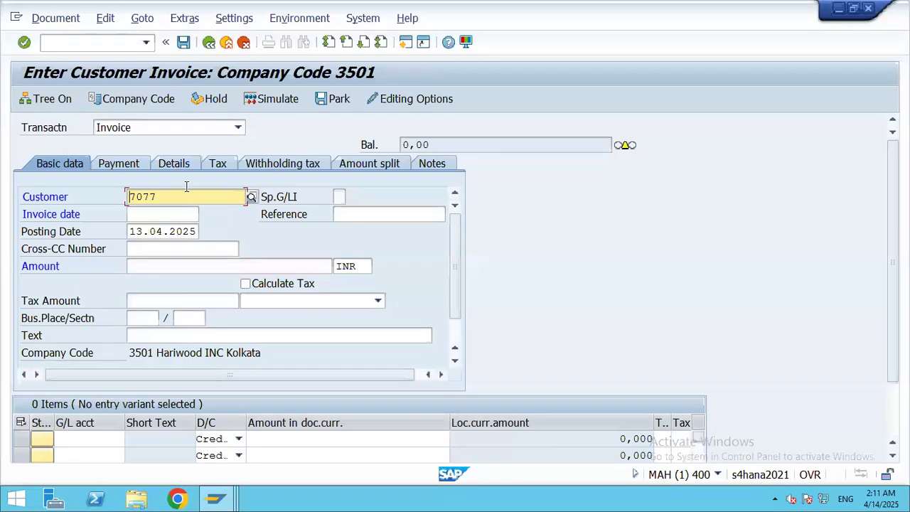
key("Return")
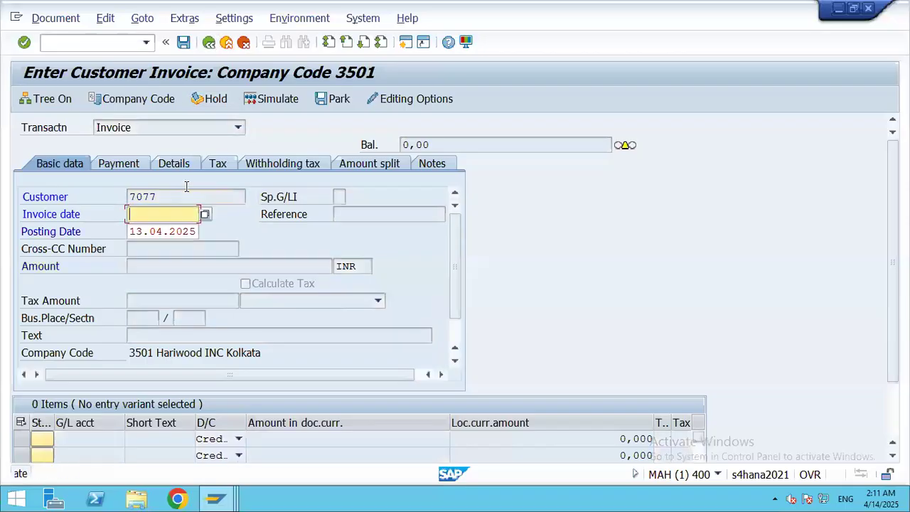
left_click(291, 325)
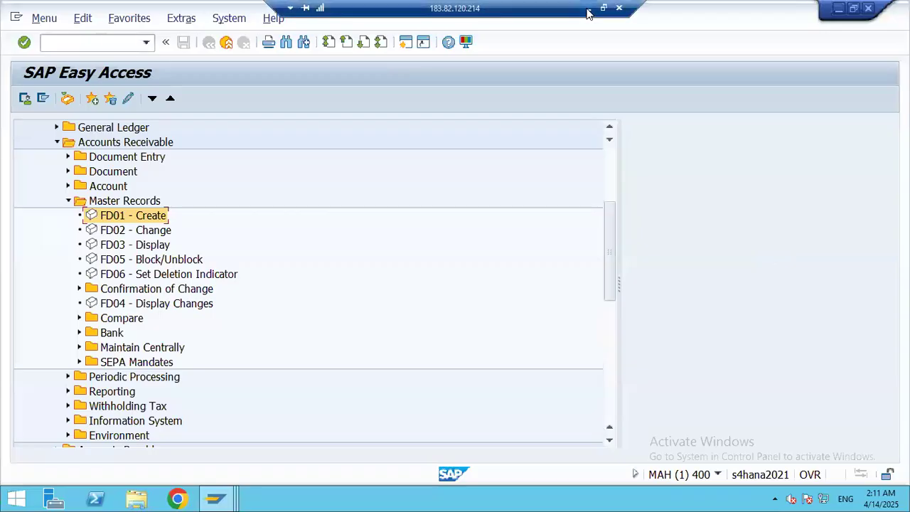
Step: Minimize the remote SAP session and show slide 1 of the Sales and Distribution presentation
left_click(589, 9)
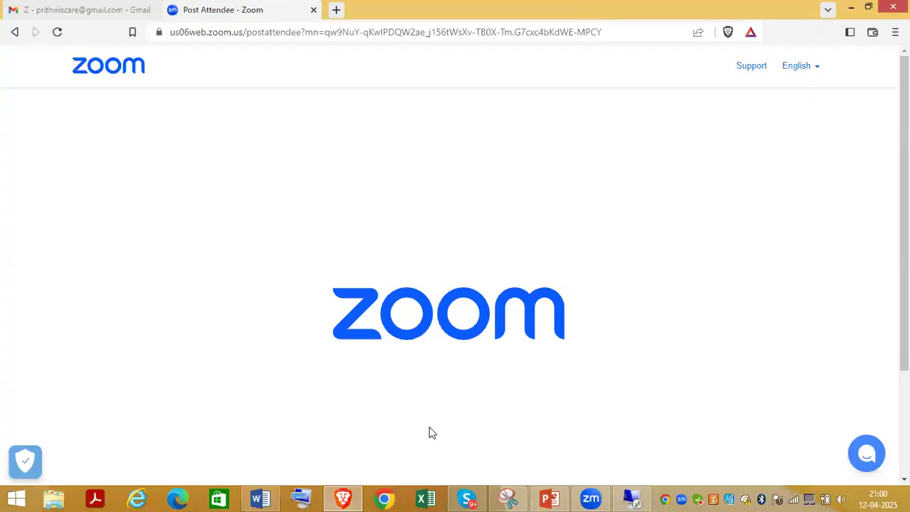
left_click(552, 498)
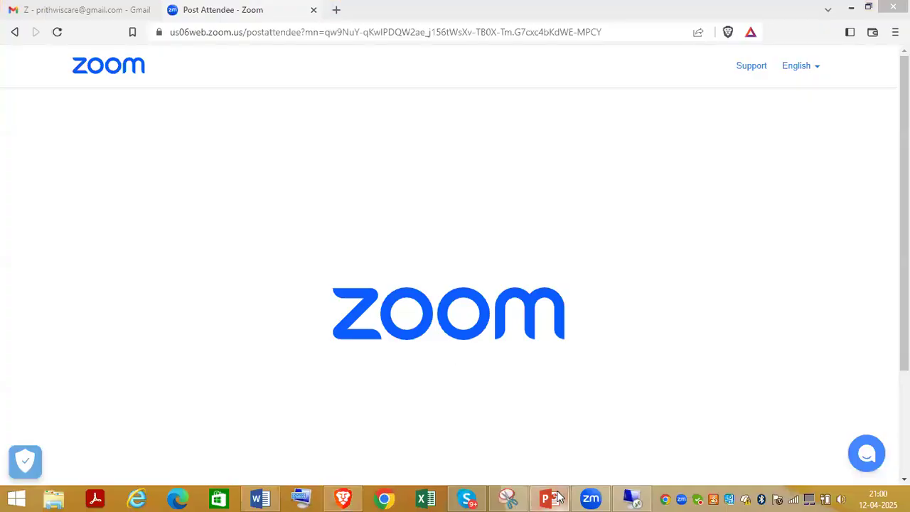
left_click(82, 167)
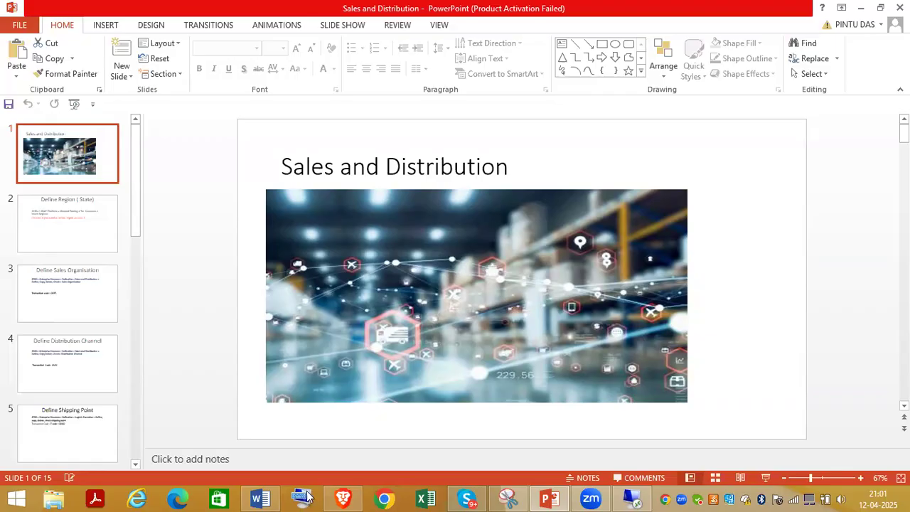
Step: Switch to the Word document and scroll through the S4 HANA SD course content list
left_click(275, 497)
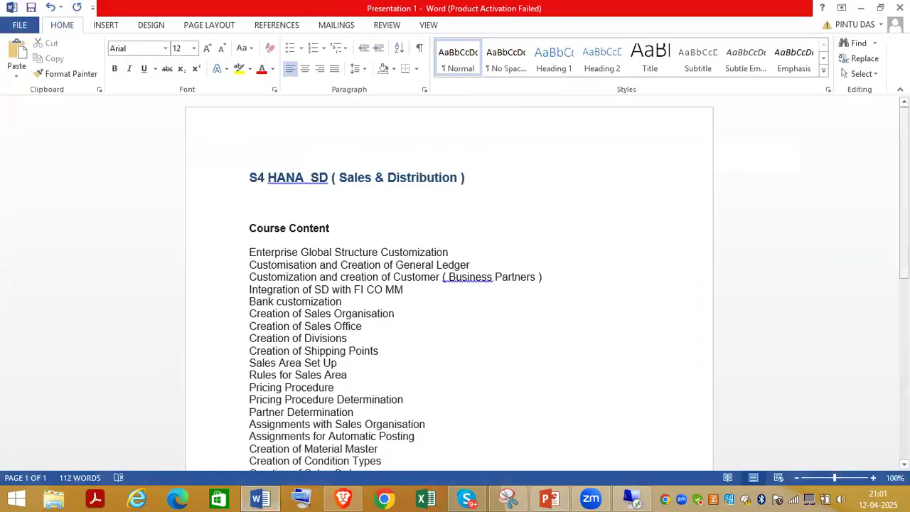
scroll(448, 284, "down", 4)
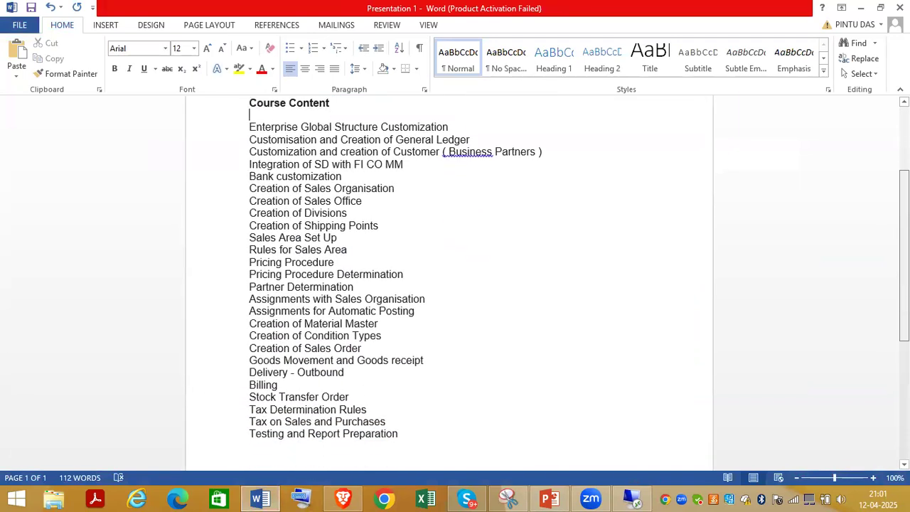
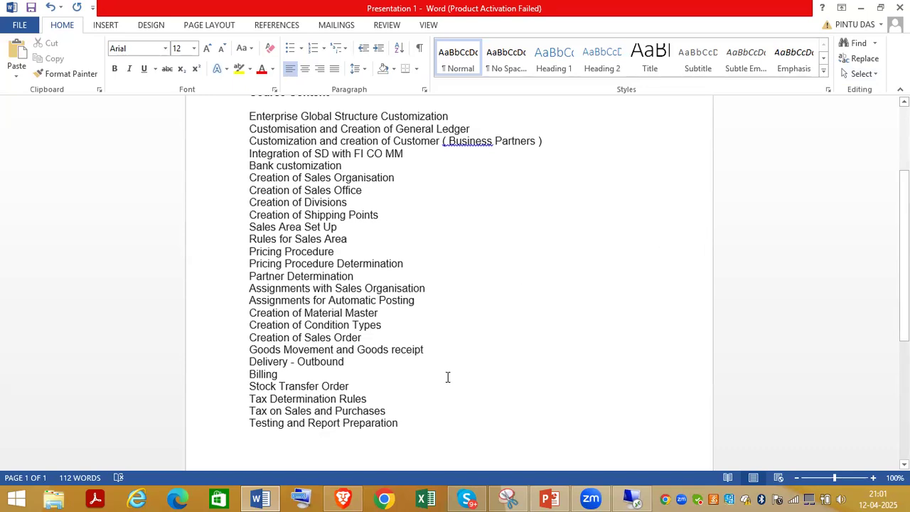
Step: Add several blank lines after 'Testing and Report Preparation' at the end of the course list
left_click(425, 424)
key("Return")
key("Return")
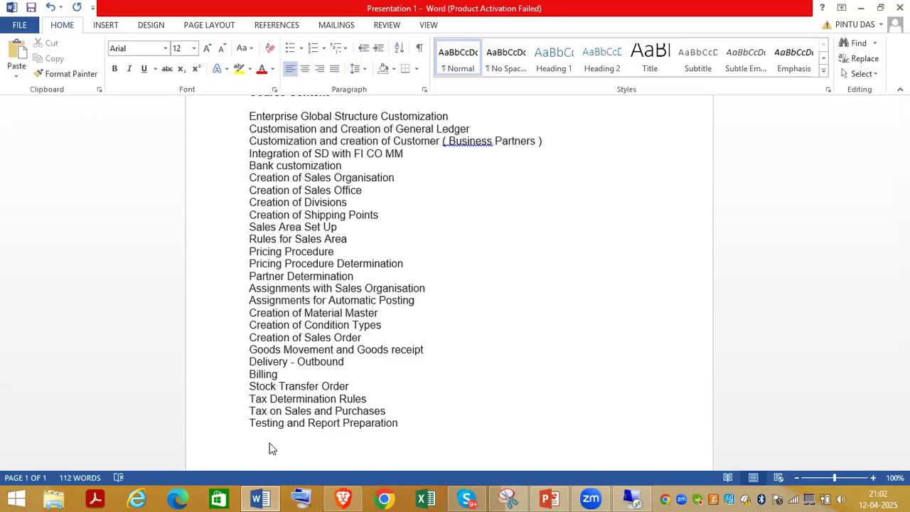
key("Return")
key("Return")
key("Return")
key("Return")
key("Return")
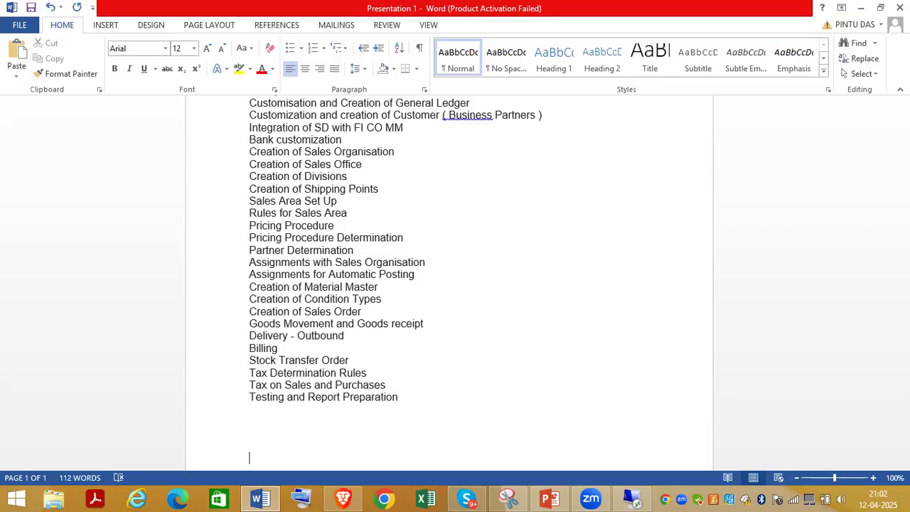
Step: Write the flow 'Inquiry > Quotation > Sales Order > Pick/Pack/ Deliver > PGI ( post goods issue ) > Billing > Payment Recd from Customer' and start a VA line
type("Inquiry")
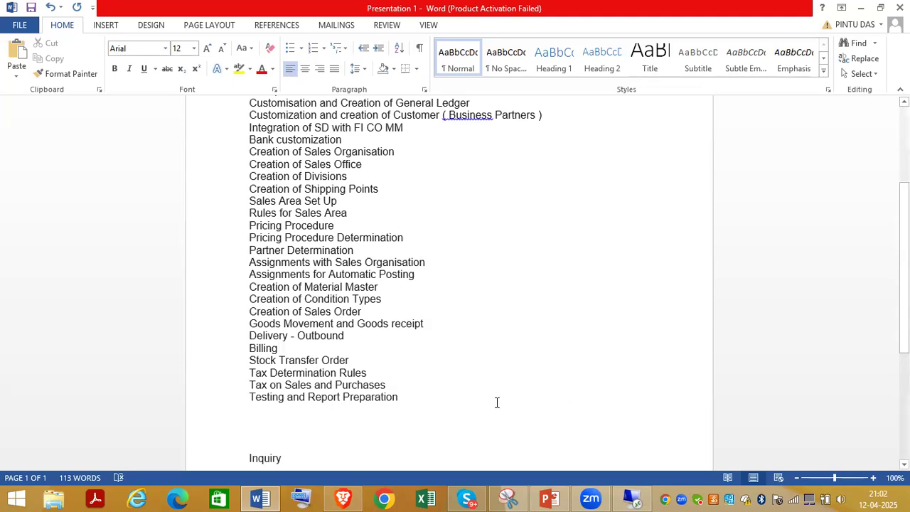
type(" > ")
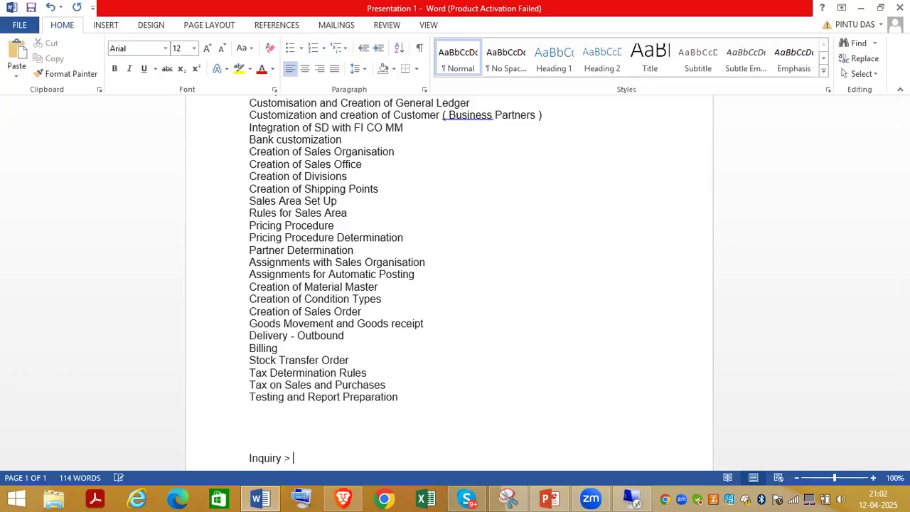
type("Quotation >")
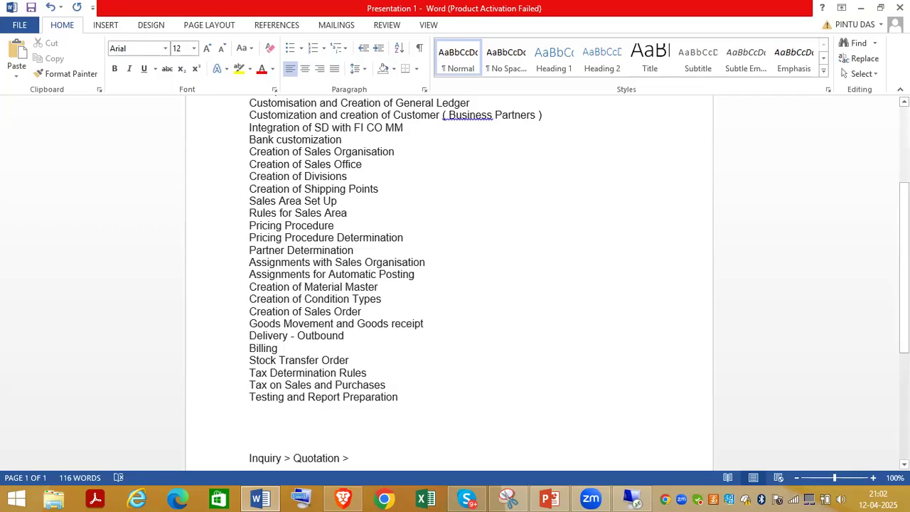
scroll(669, 327, "down", 1)
type("Sales ")
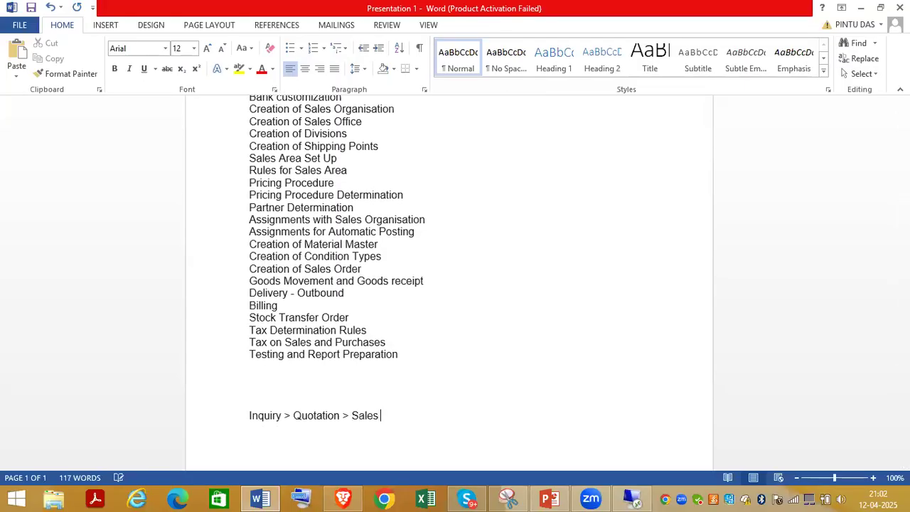
type("Order >")
type("Pick/Pack")
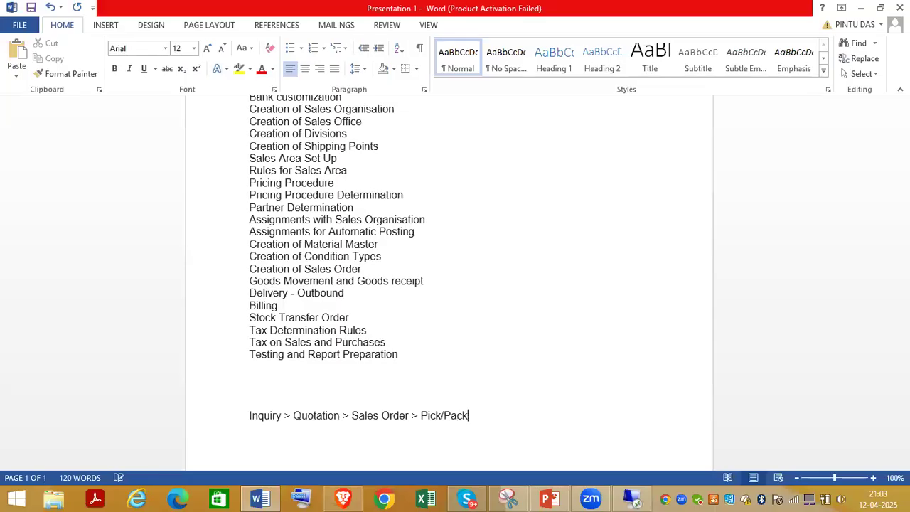
type("/ Deliver > PGI ( post goods issue )")
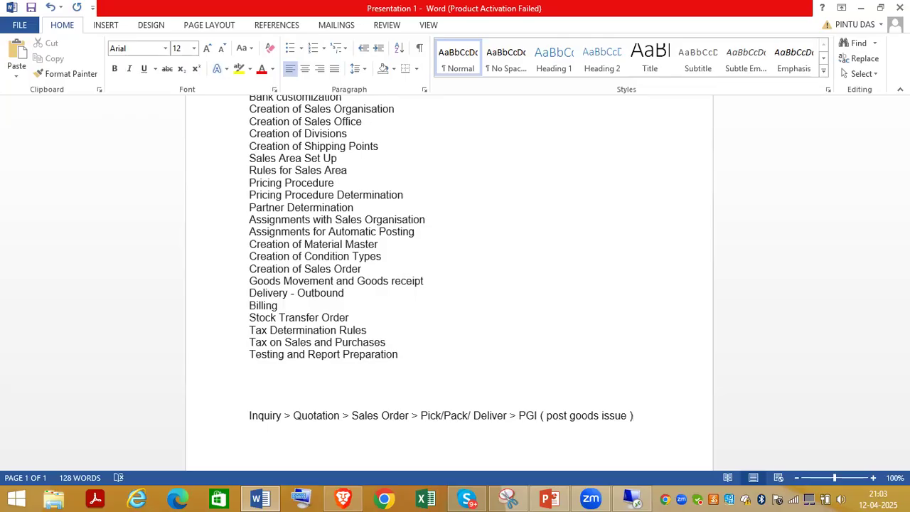
type("> Billing > Payment Recd from Customer")
key("Return")
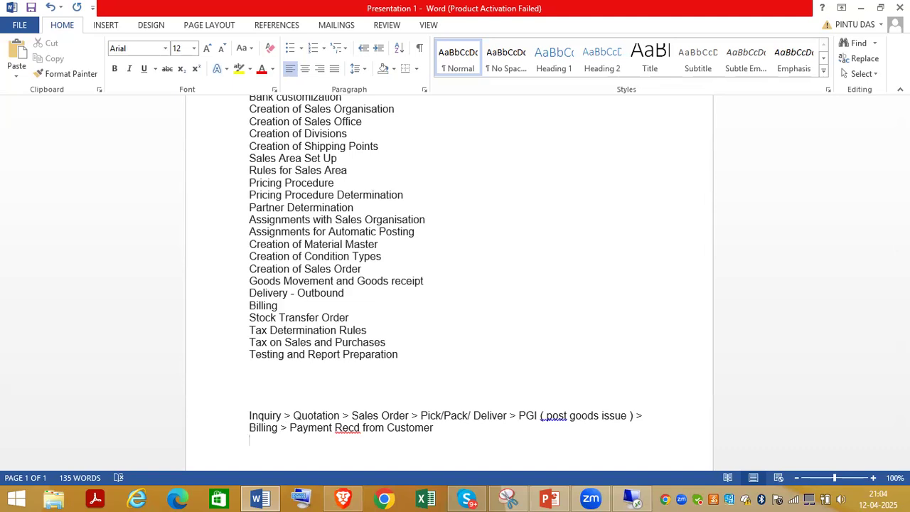
type("VA)")
Step: Correct the line to VA01, then list MMBE and MIGO below it
key("BackSpace")
type("01")
key("Return")
type("MMBE")
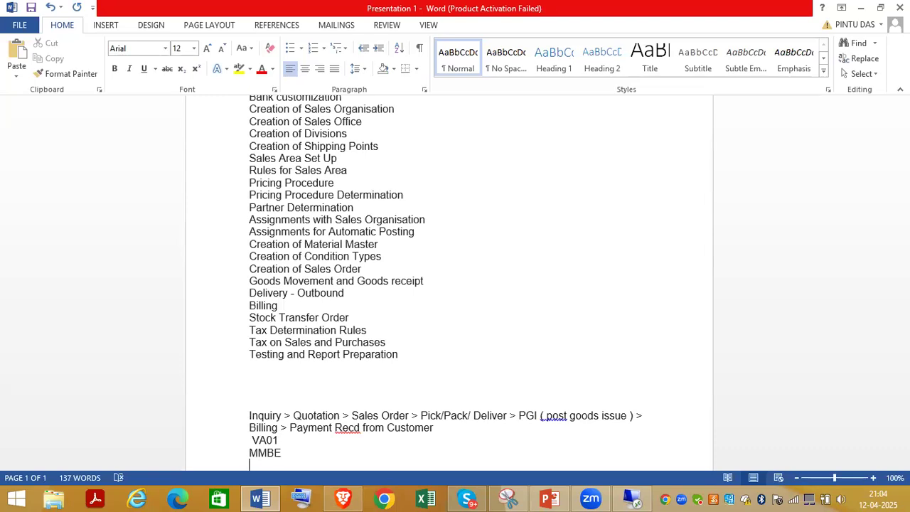
type("MIGO")
key("Return")
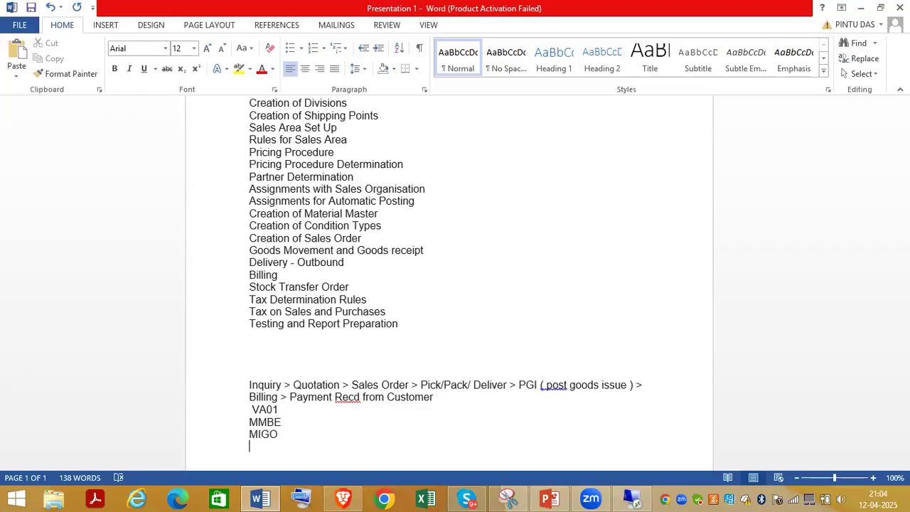
Step: Add 'Delivery - VL01N', 'VF01' and 'Payment reced - F-28' on their own lines
type("Delivery ")
type("- VL")
type("01N")
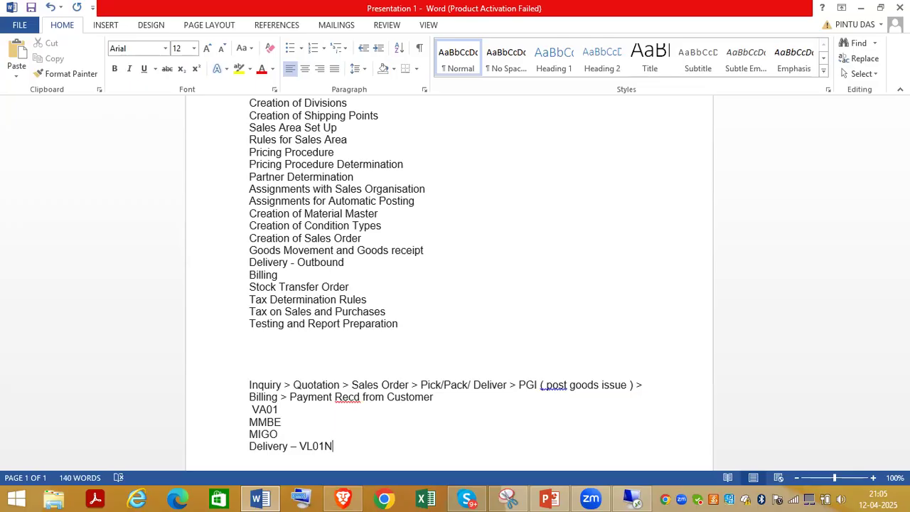
key("Return")
type("VF01")
key("Return")
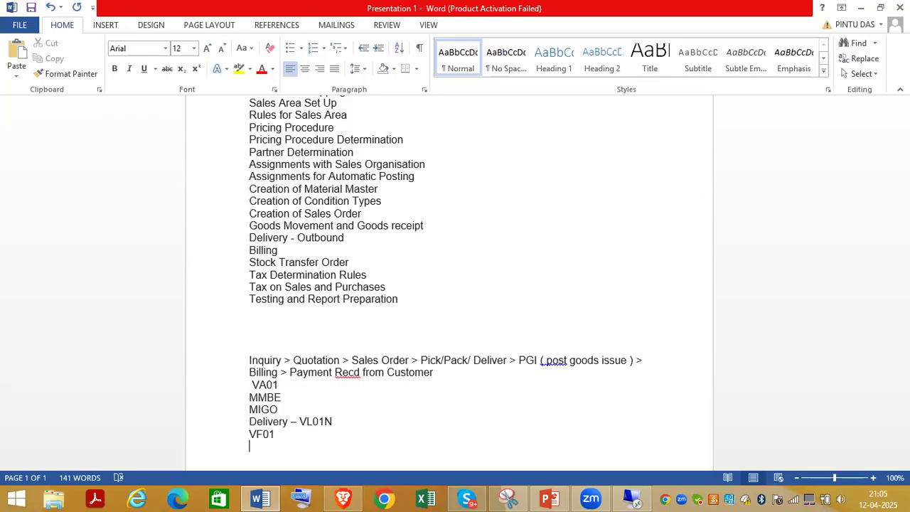
key("Return")
type("Payment reced -")
type(" F-28")
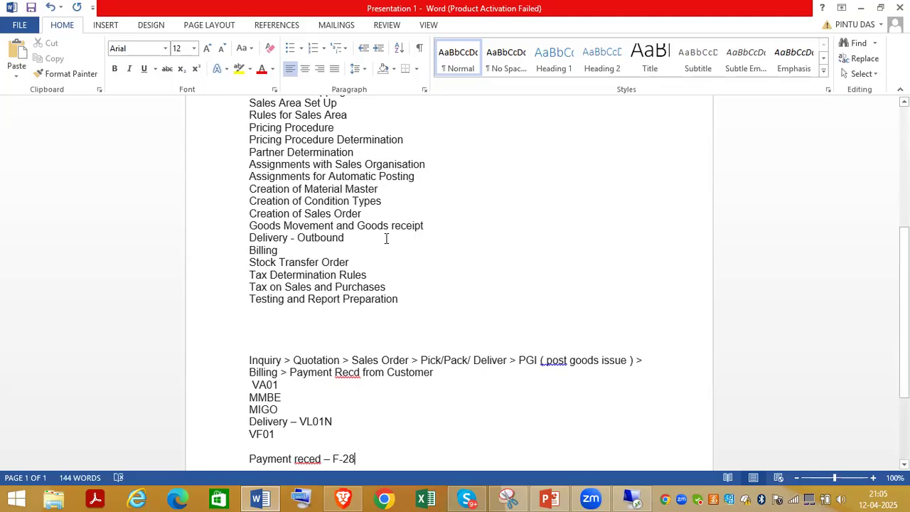
Step: Return to the SAP Easy Access session, ready for a transaction code
left_click_drag(904, 306, 904, 183)
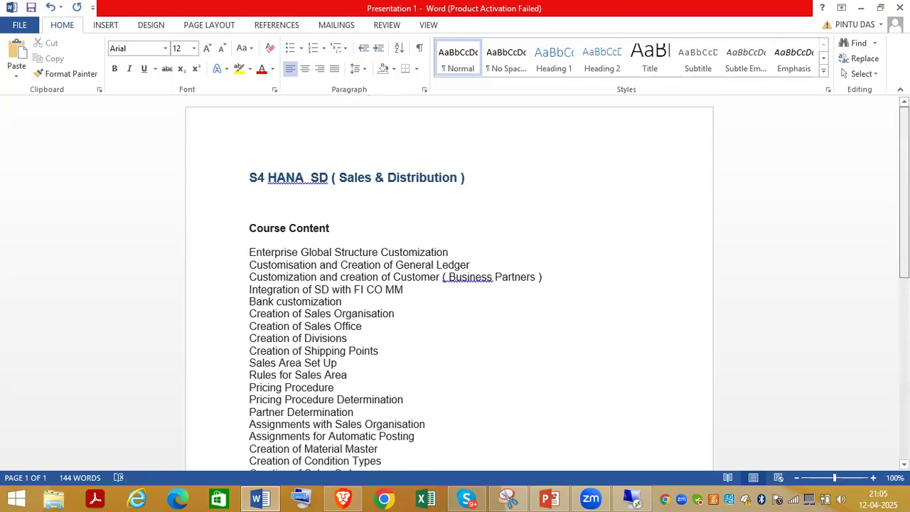
left_click(632, 498)
left_click(70, 42)
Step: Start MM01 for material 300021 with industry sector Manufacturing
type("/nmm01")
key("Return")
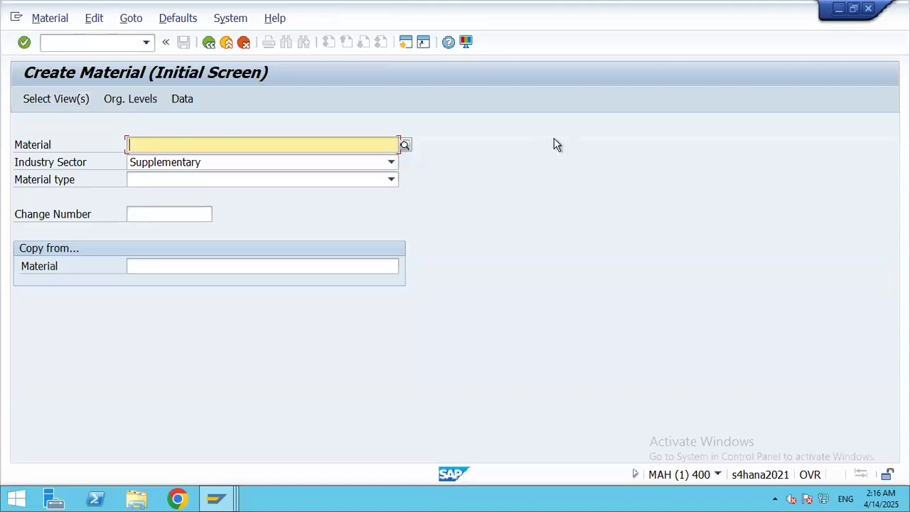
type("3")
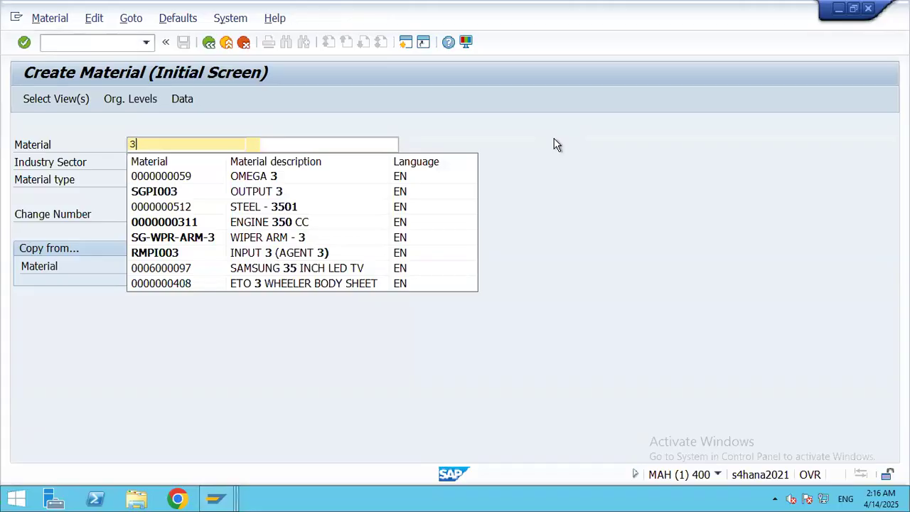
type("00")
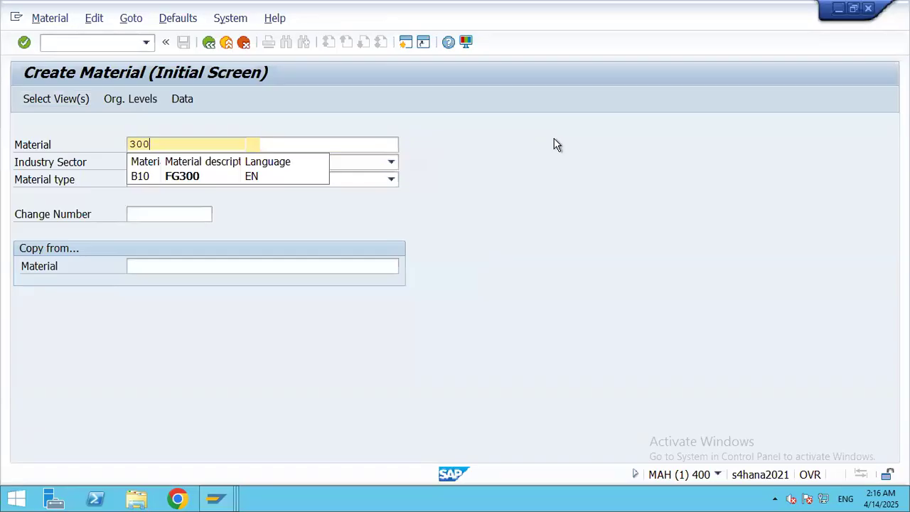
type("021")
left_click(492, 195)
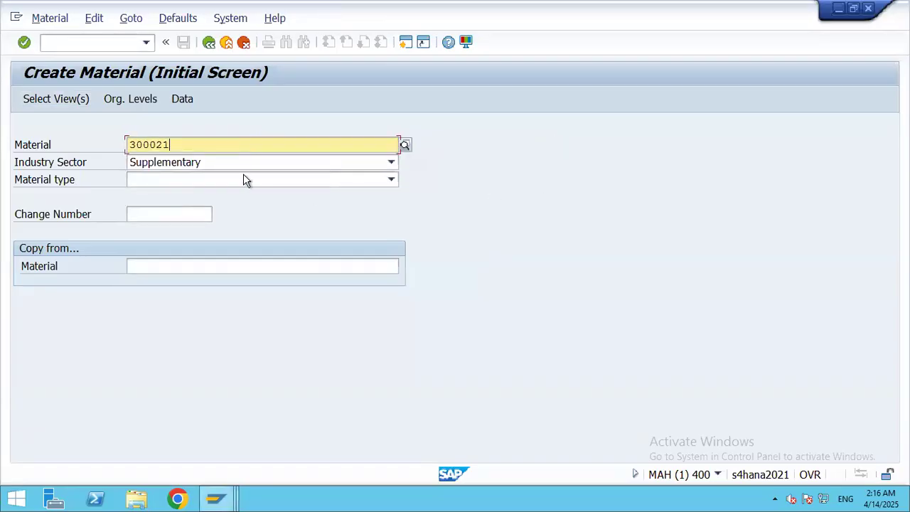
left_click(391, 164)
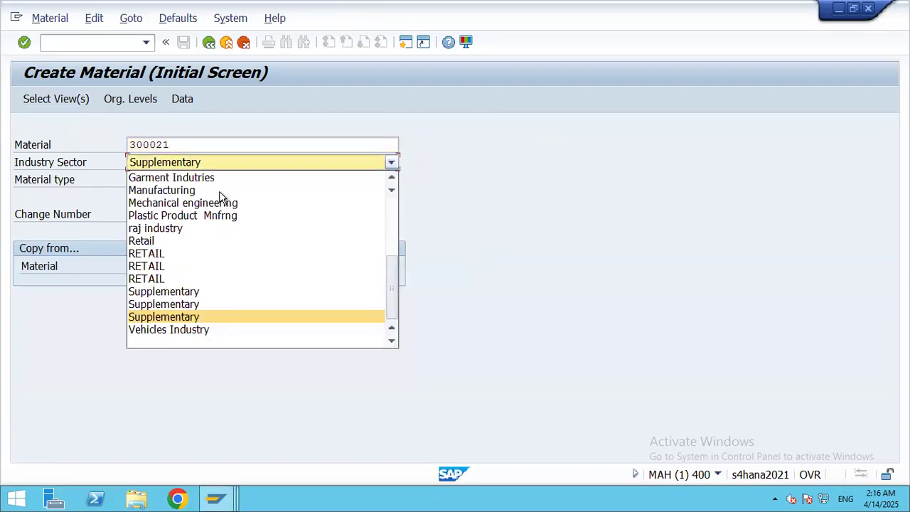
left_click(163, 189)
Step: Set the material type to Finished Products - 3501 and confirm the initial data
left_click(392, 181)
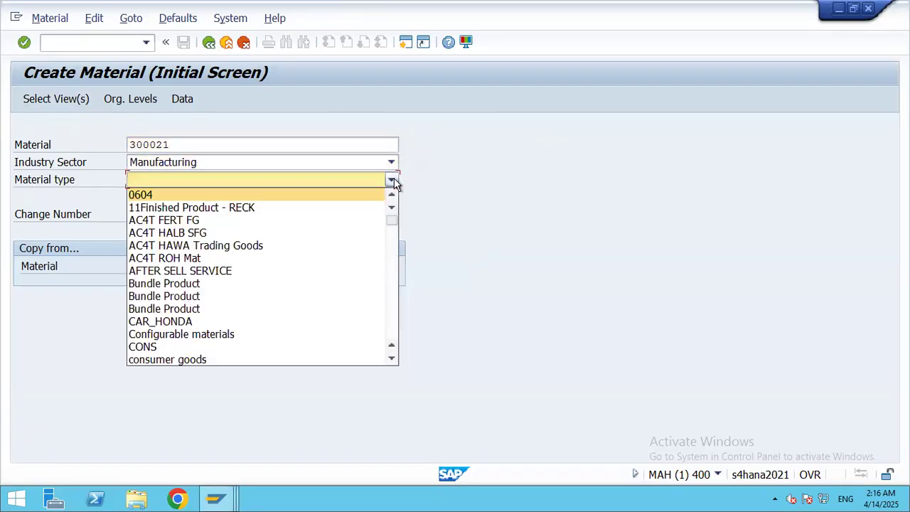
left_click(390, 319)
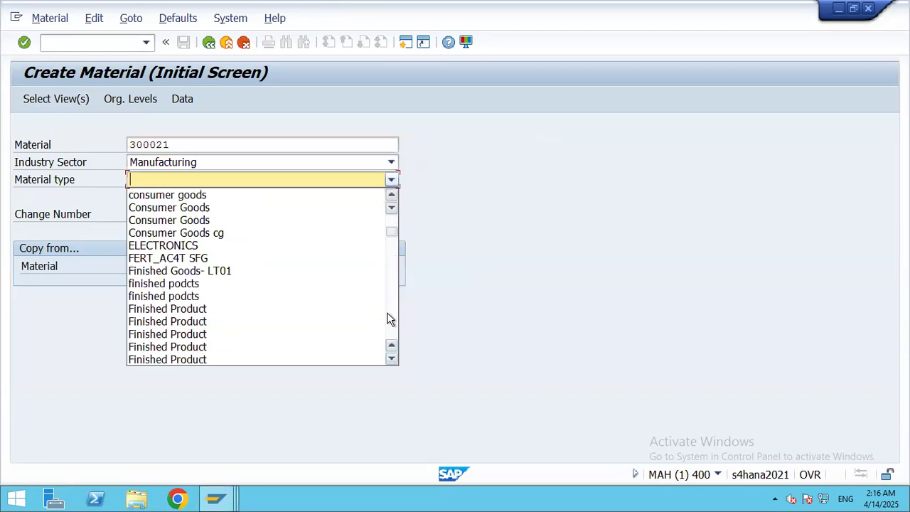
left_click(390, 319)
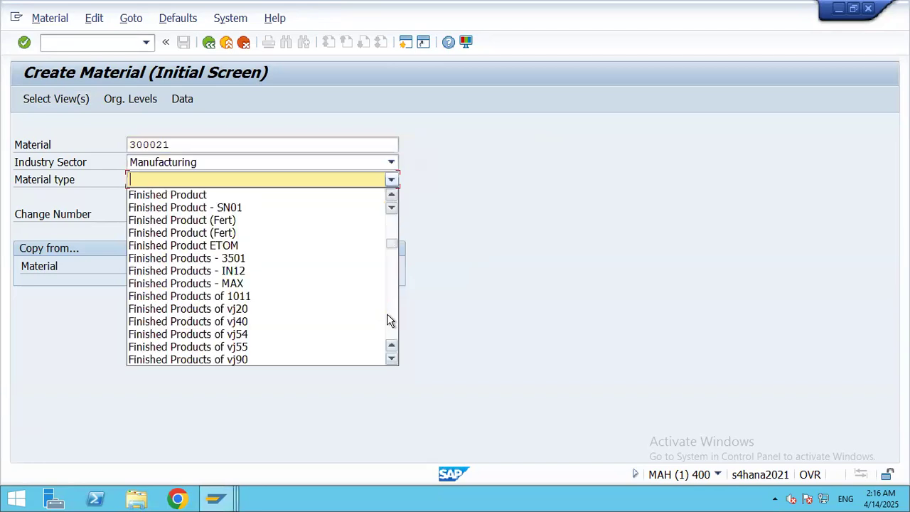
left_click(389, 316)
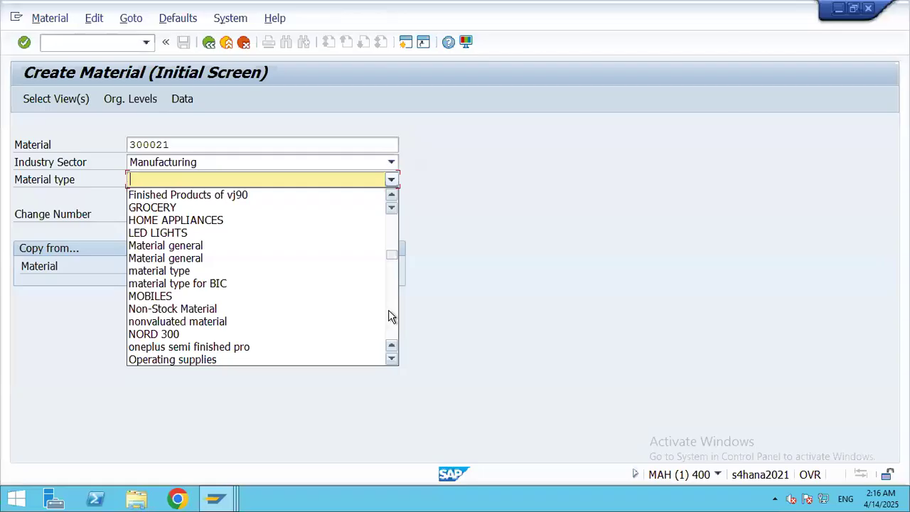
left_click(390, 316)
left_click(389, 317)
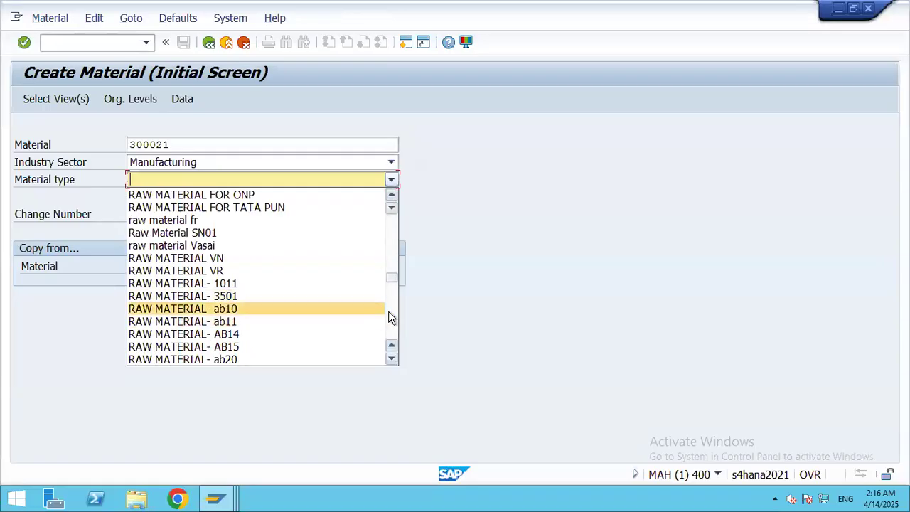
left_click(391, 317)
left_click(391, 317)
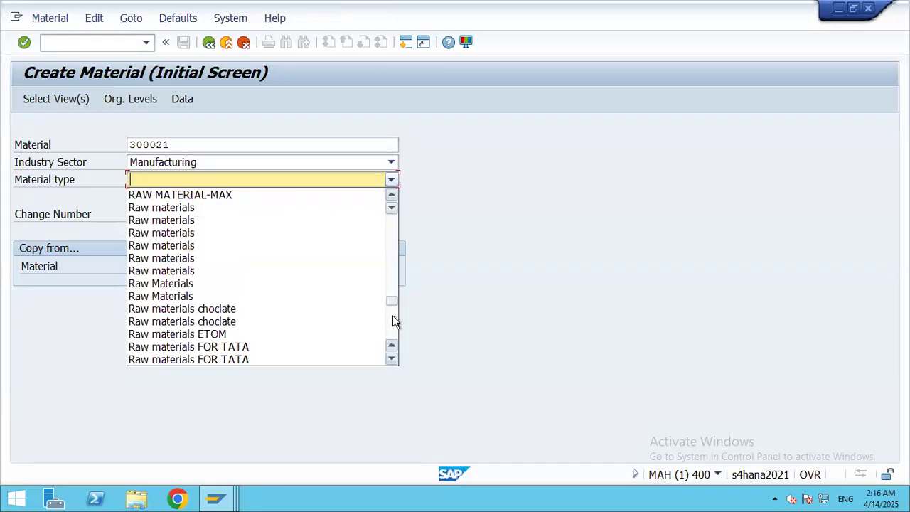
left_click(389, 227)
left_click(390, 227)
left_click(390, 228)
left_click(390, 229)
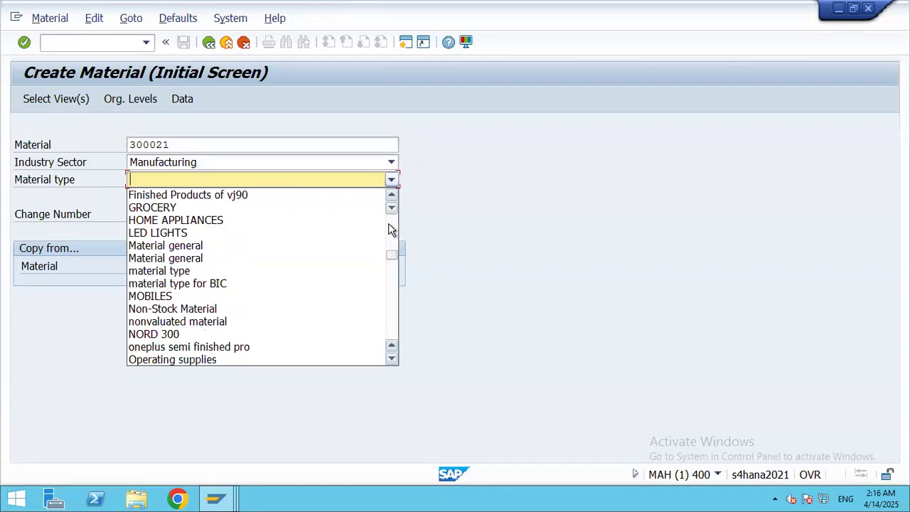
left_click(390, 229)
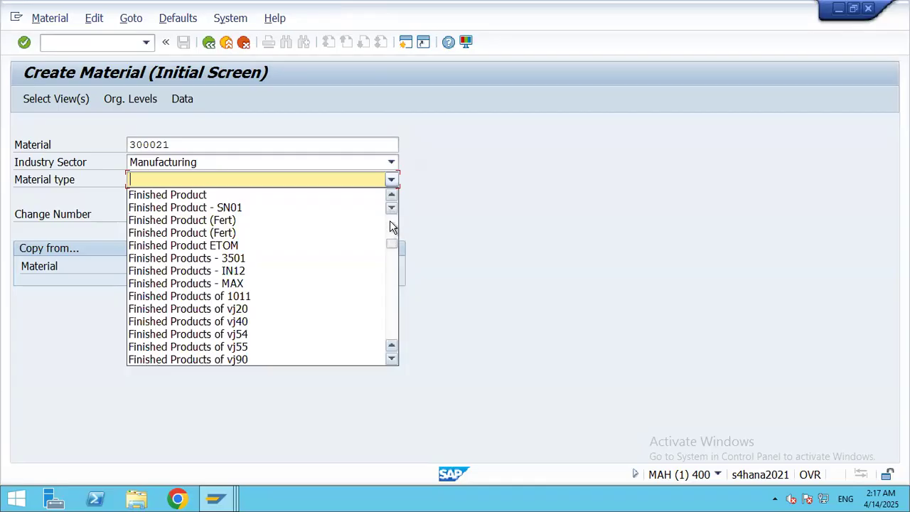
left_click(392, 226)
left_click(393, 227)
left_click(392, 360)
left_click(391, 361)
left_click(392, 360)
left_click(392, 361)
left_click(392, 361)
left_click(392, 360)
left_click(391, 361)
left_click(392, 361)
left_click(392, 361)
left_click(392, 360)
left_click(392, 360)
left_click(392, 361)
left_click(392, 361)
left_click(392, 361)
left_click(392, 361)
left_click(392, 361)
left_click(392, 360)
left_click(392, 360)
left_click(392, 361)
left_click(392, 360)
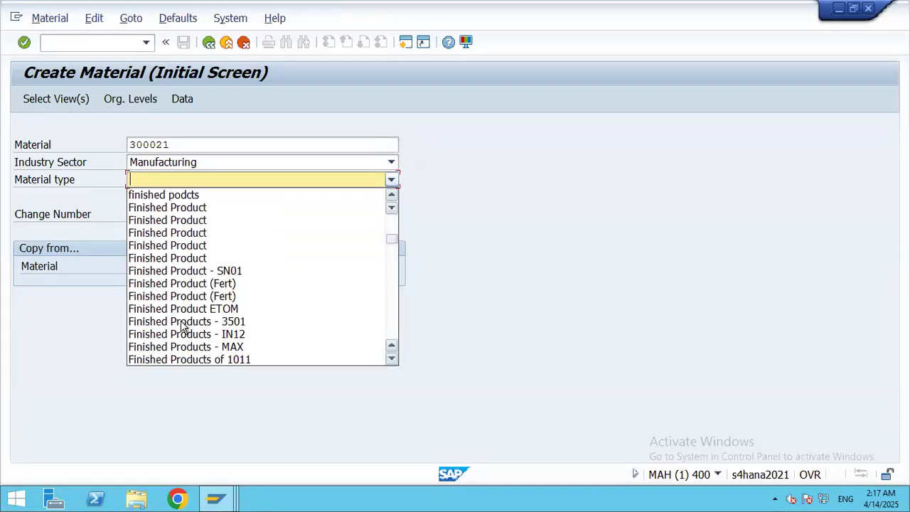
left_click(237, 322)
key("Return")
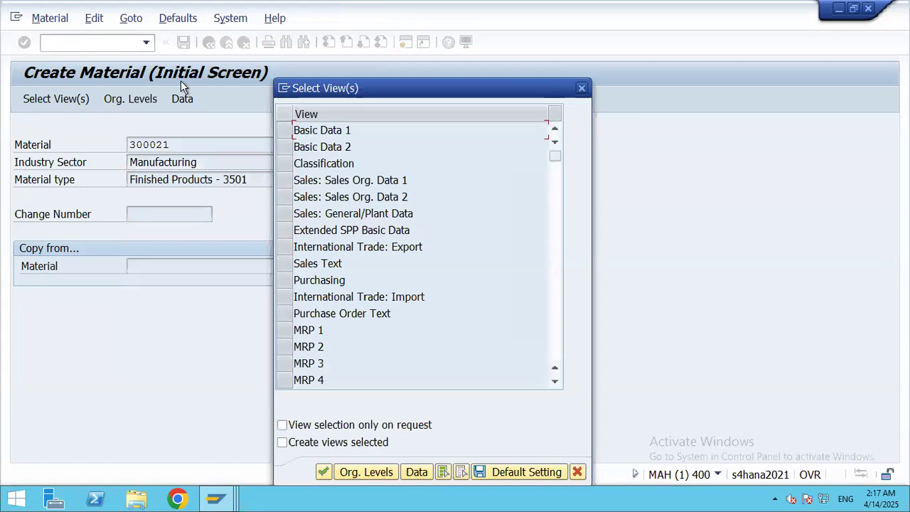
Step: Select Basic Data 1-2, the three Sales views, General Plant Data/Storage 1-2 and Accounting 1
left_click(285, 131)
left_click(284, 147)
left_click(282, 180)
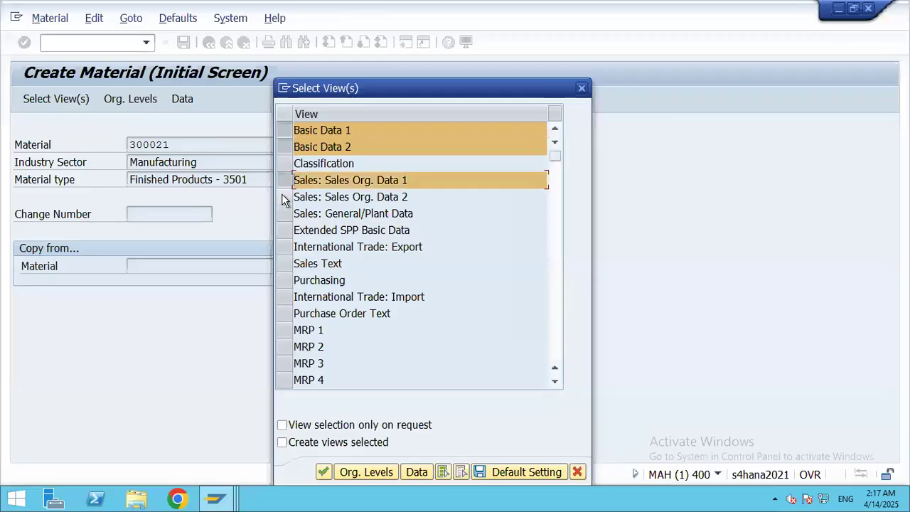
left_click(283, 197)
left_click(283, 213)
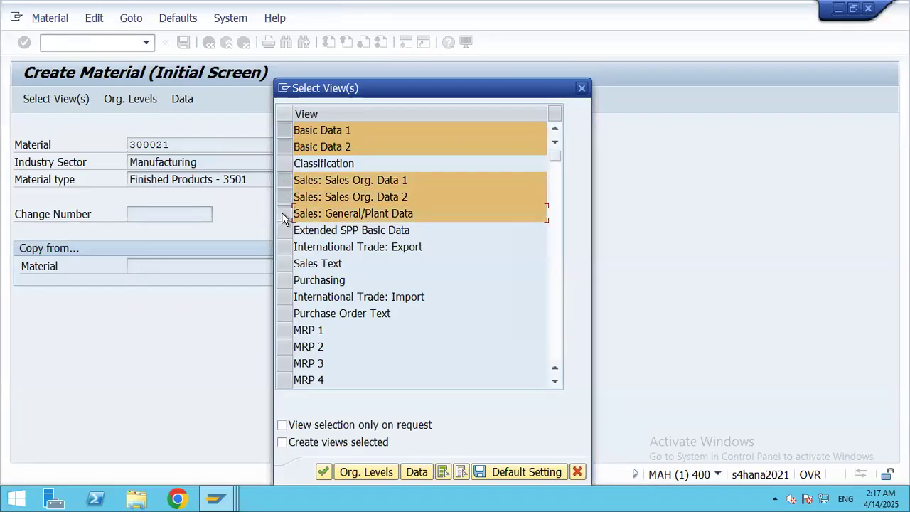
left_click(556, 383)
left_click(556, 383)
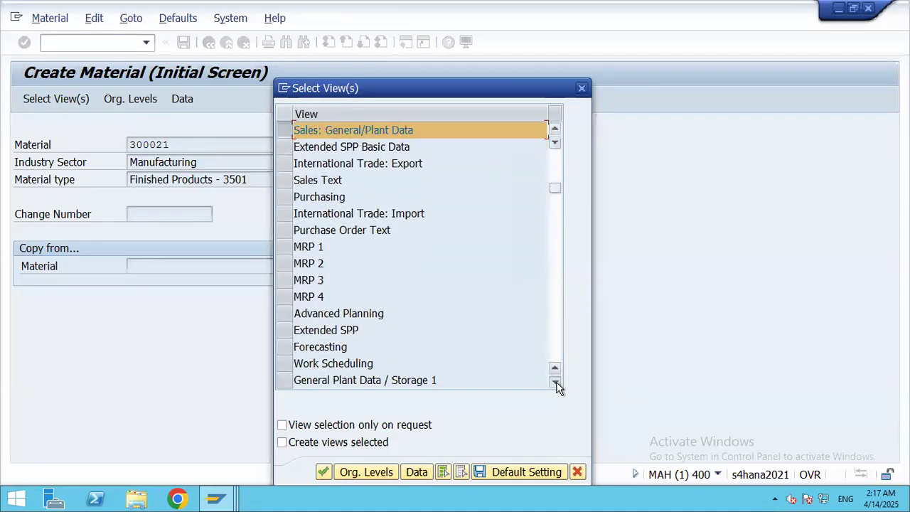
left_click(555, 383)
left_click(556, 383)
left_click(555, 383)
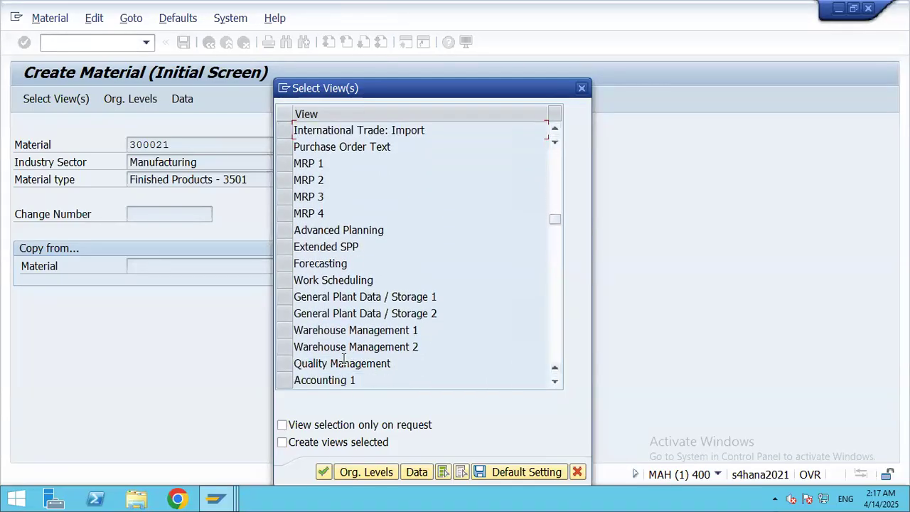
left_click(282, 298)
left_click(282, 314)
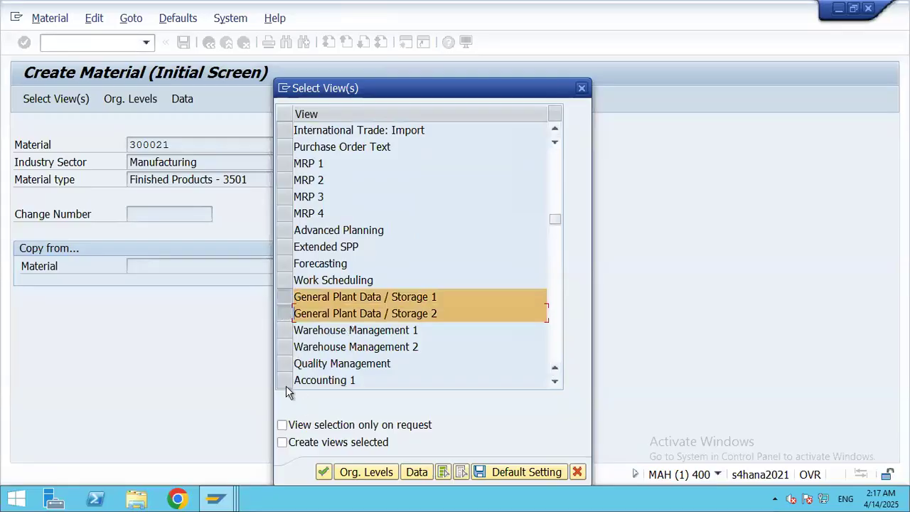
left_click(357, 384)
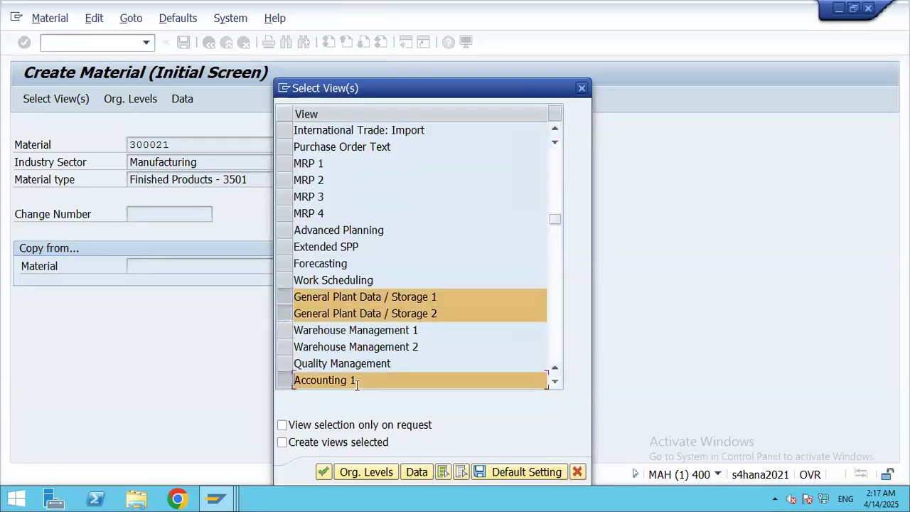
left_click(323, 472)
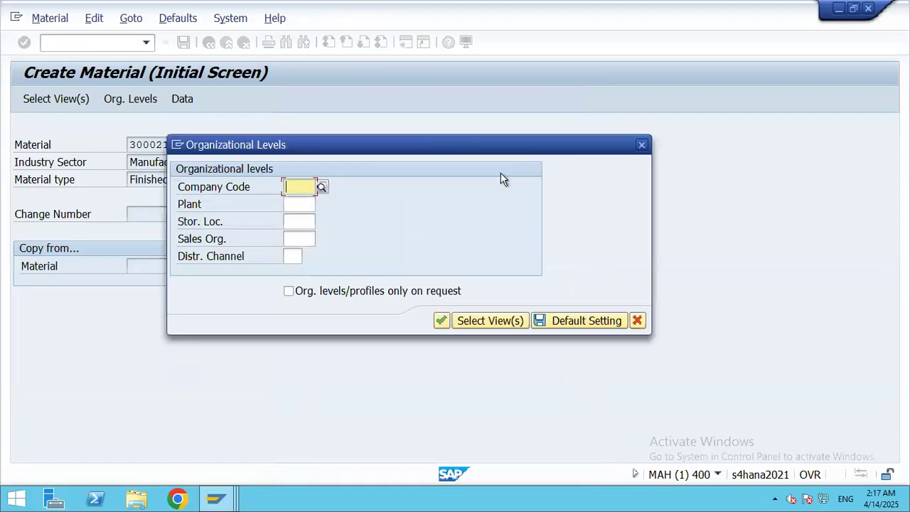
Step: Enter org levels company code 3501, plant 3511 and storage location 3511
type("3501")
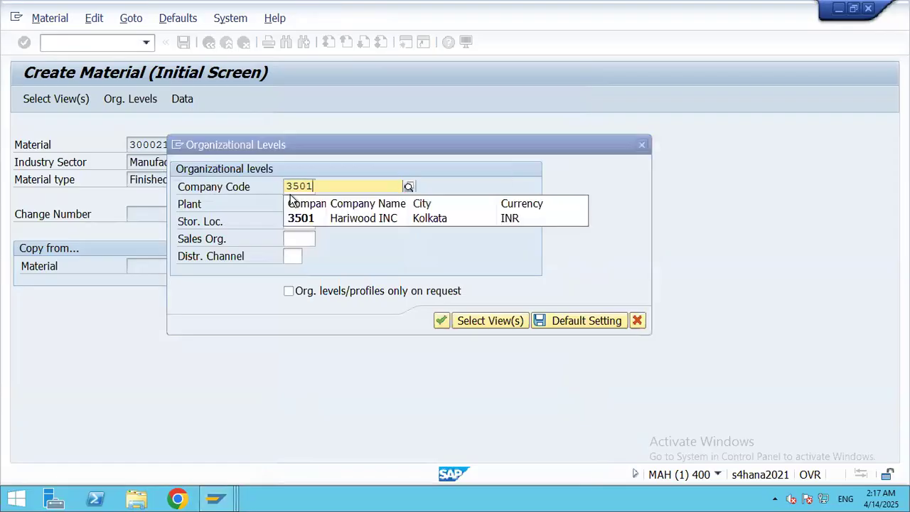
left_click(291, 219)
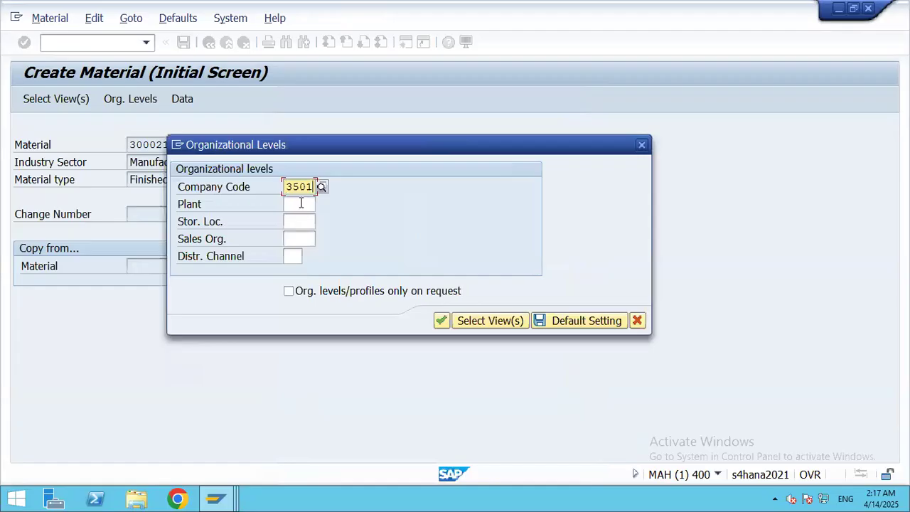
left_click(298, 205)
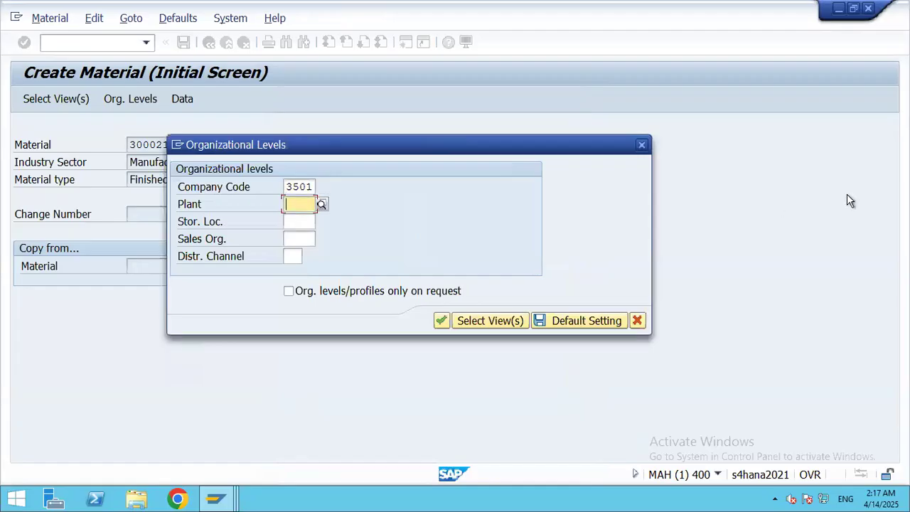
type("3")
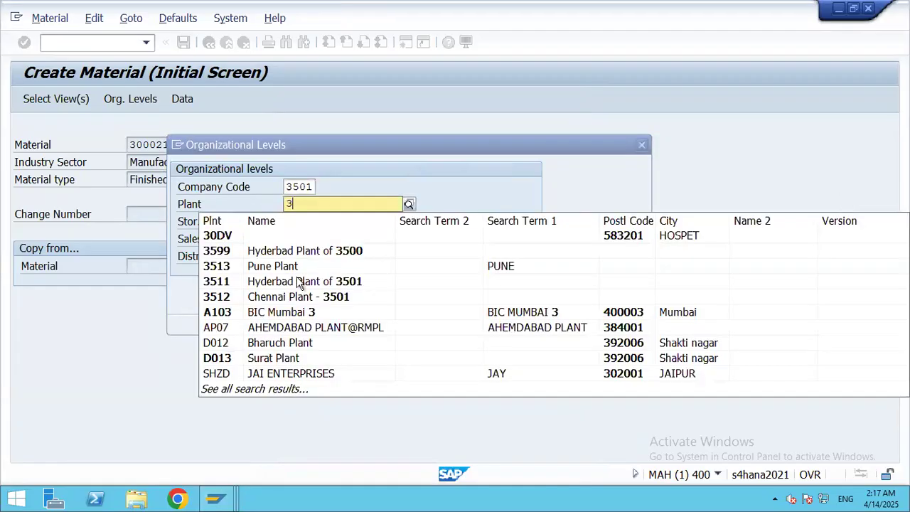
left_click(274, 283)
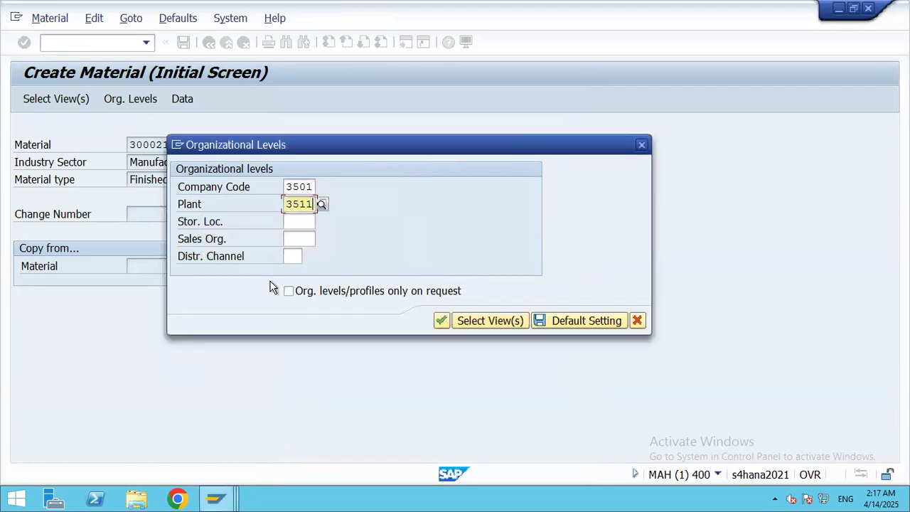
left_click(296, 222)
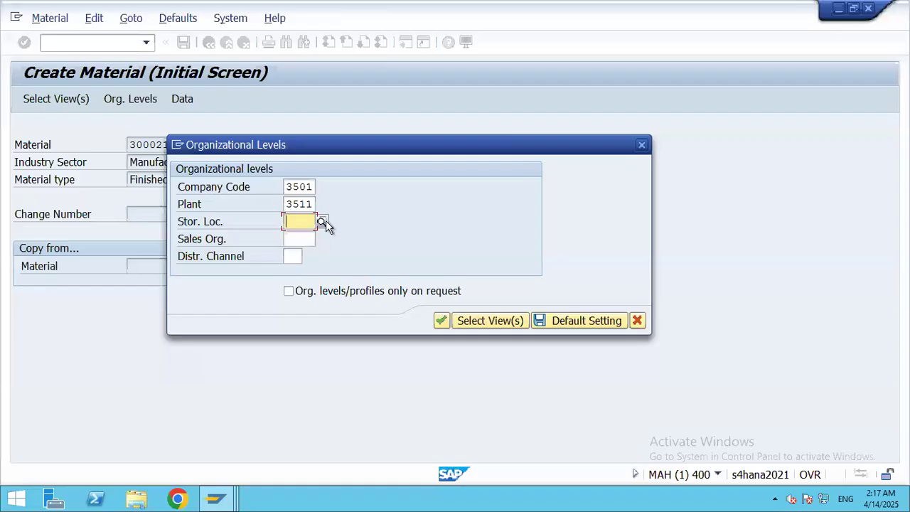
left_click(321, 222)
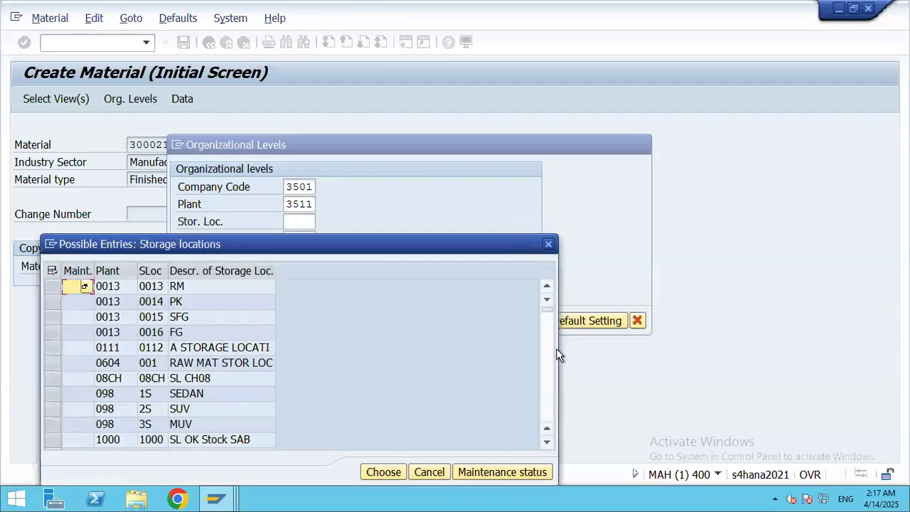
left_click(547, 396)
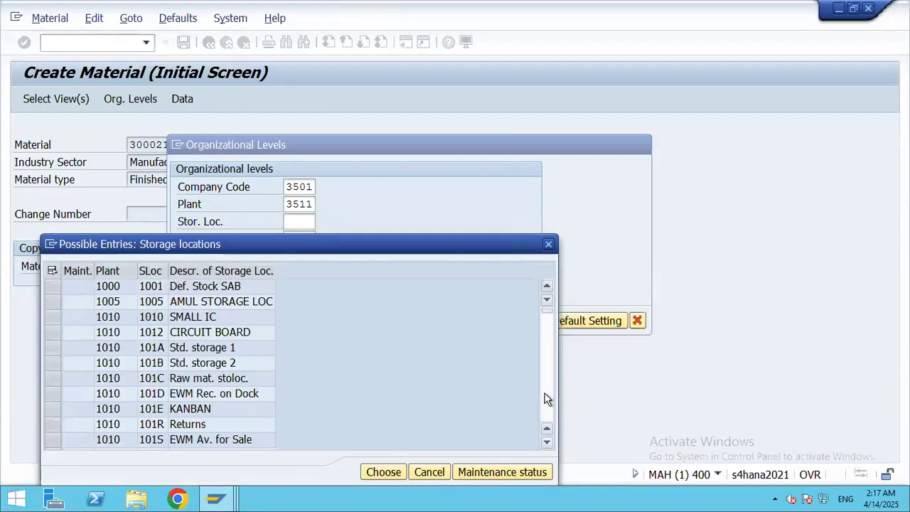
left_click(547, 397)
left_click(548, 399)
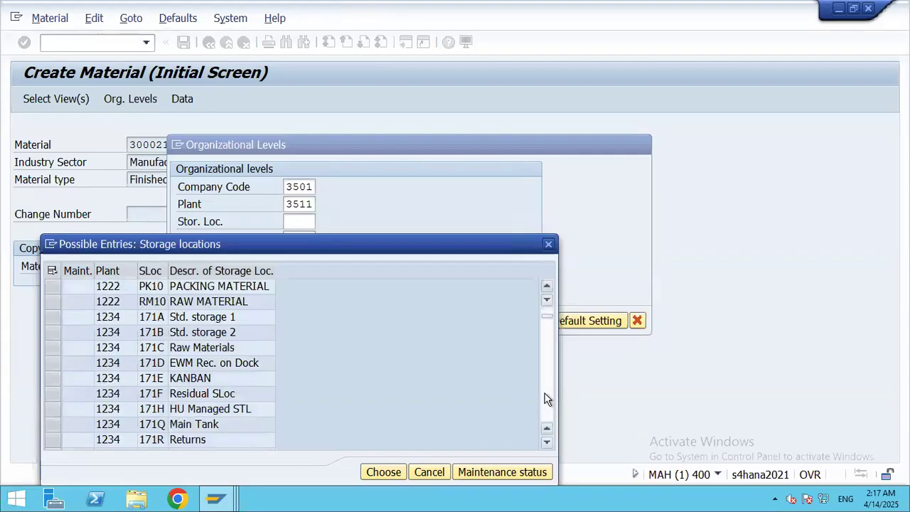
left_click(548, 399)
left_click(548, 399)
left_click(547, 399)
left_click(547, 400)
left_click(548, 399)
left_click(548, 399)
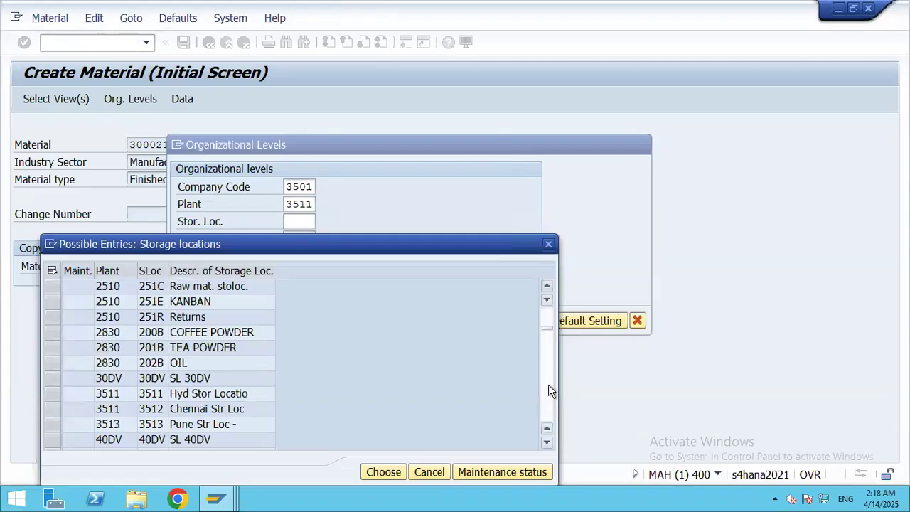
double_click(193, 392)
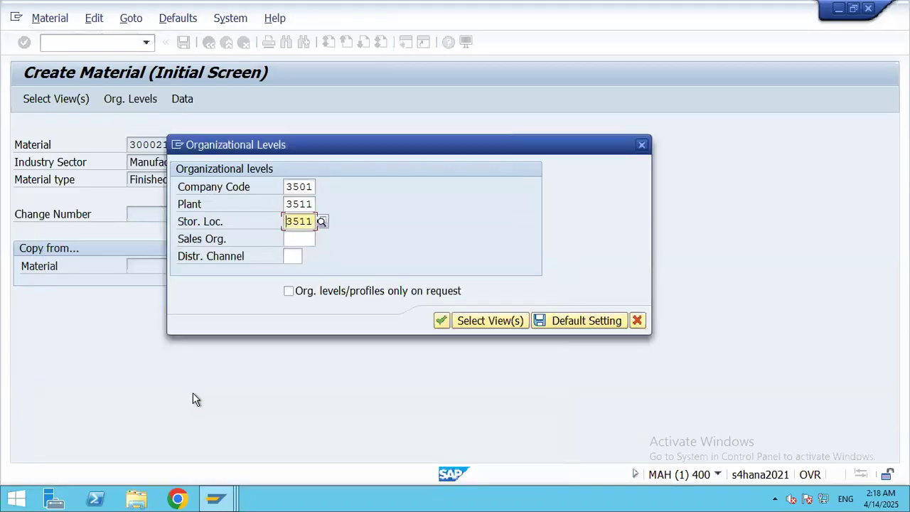
Step: Choose sales org 3510 with distribution channel 35 Direct Sales
left_click(313, 238)
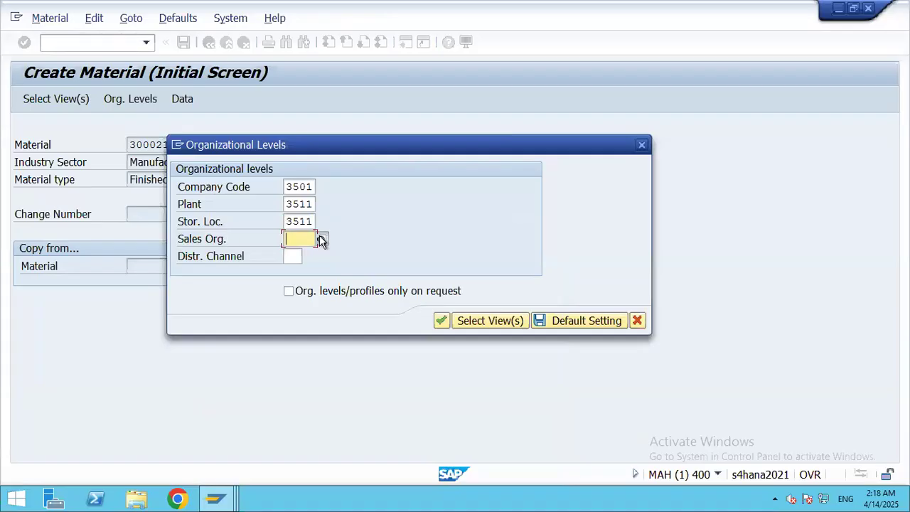
left_click(321, 240)
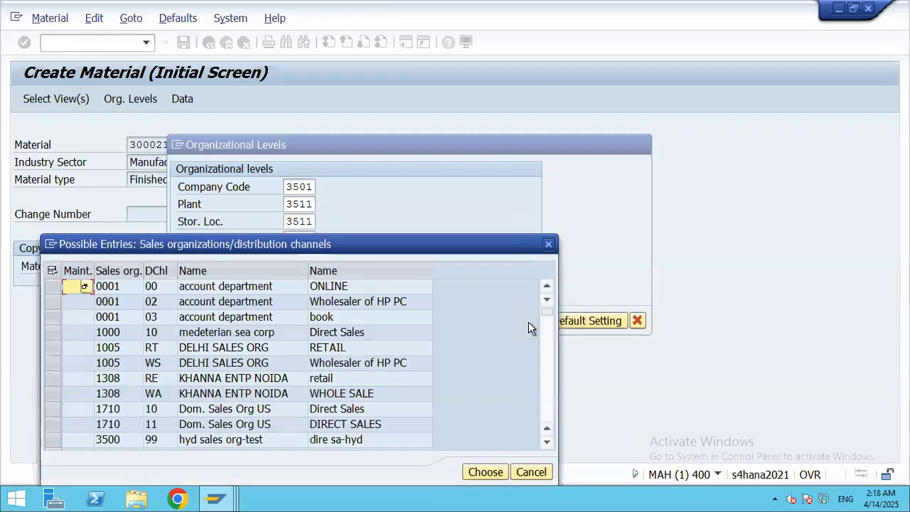
left_click(547, 404)
left_click(547, 404)
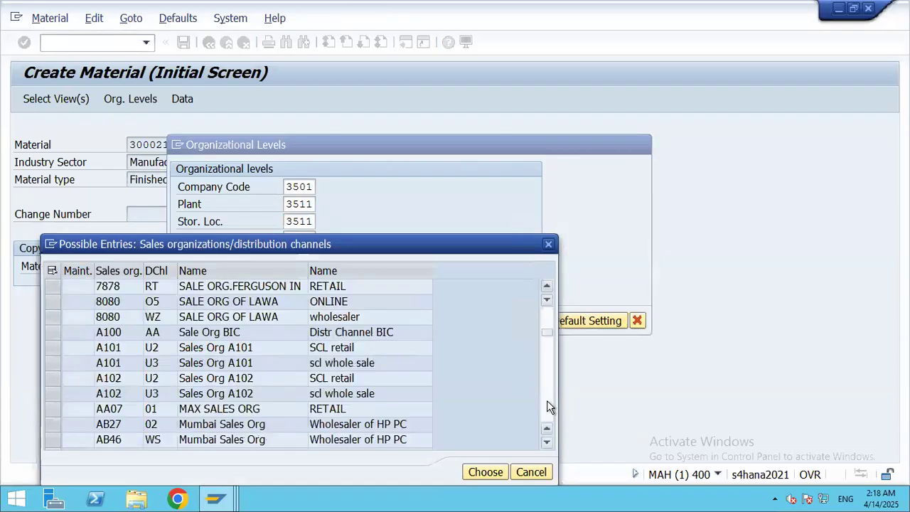
left_click(547, 322)
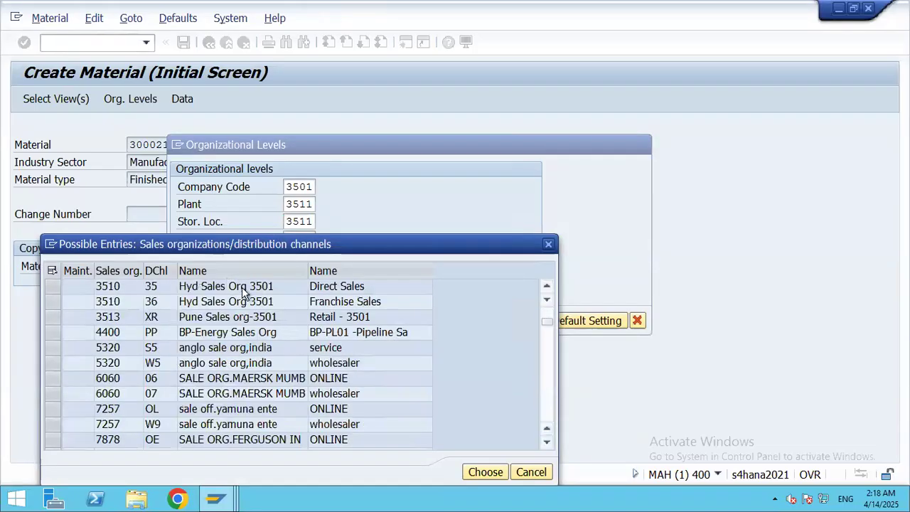
left_click(547, 311)
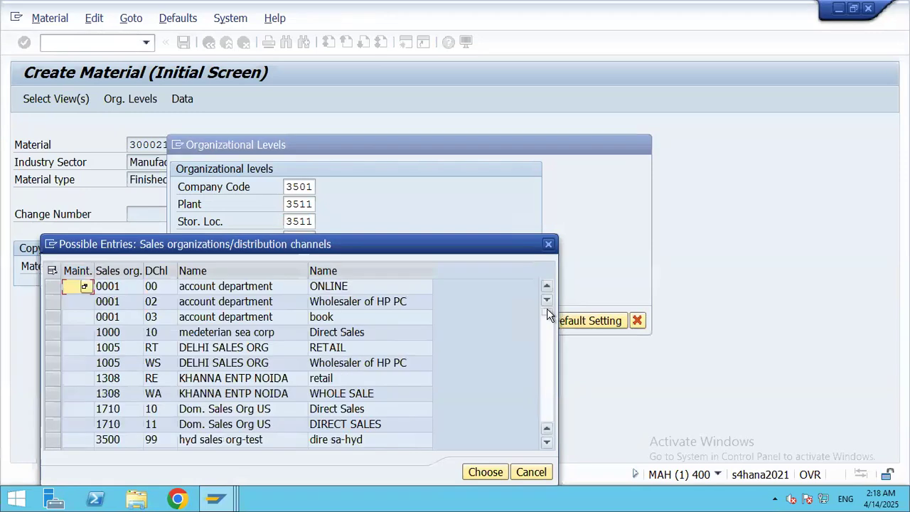
left_click(547, 441)
left_click(547, 441)
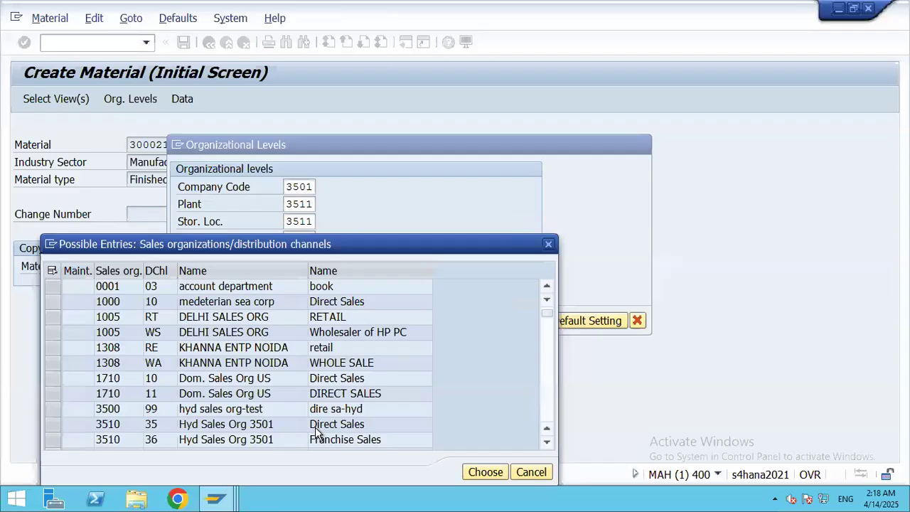
left_click(105, 427)
double_click(104, 428)
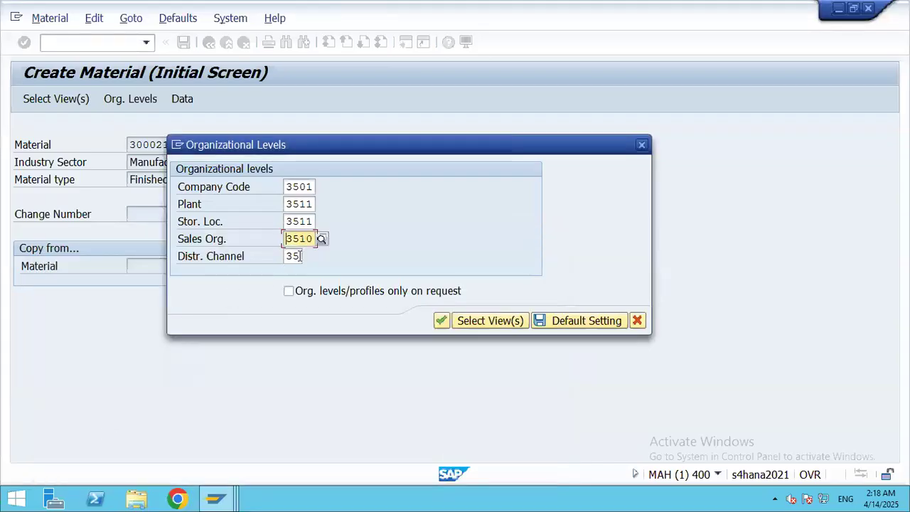
left_click(442, 322)
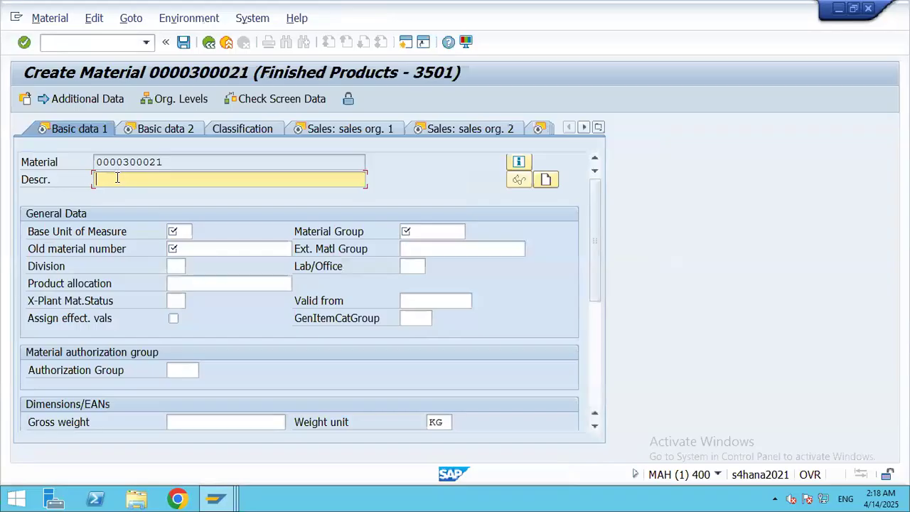
Step: Enter description AI Mobiles, base unit EA, old material number 1 and material group 3501
type("AI")
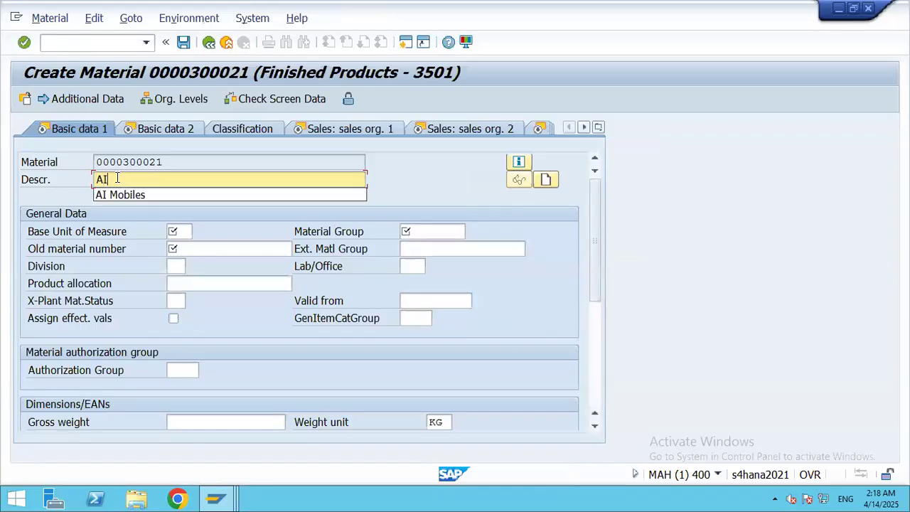
type(" Mobiles")
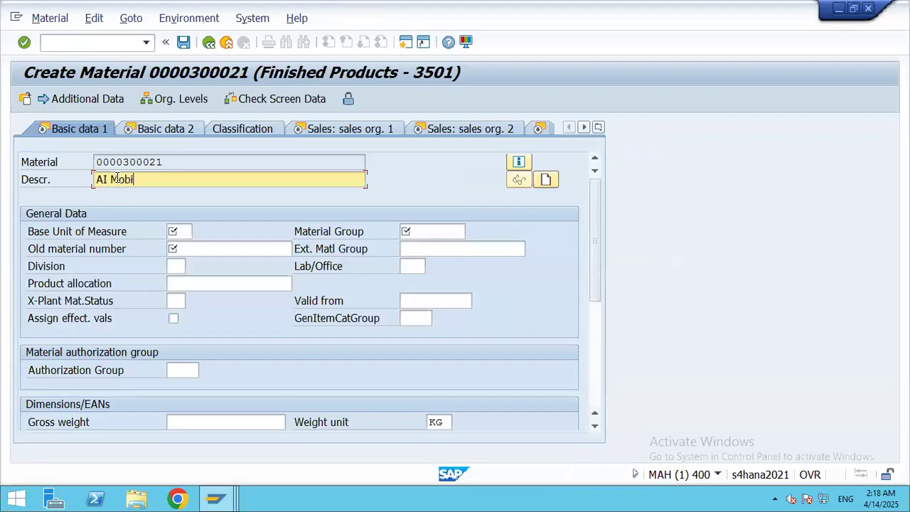
left_click(181, 232)
left_click(199, 232)
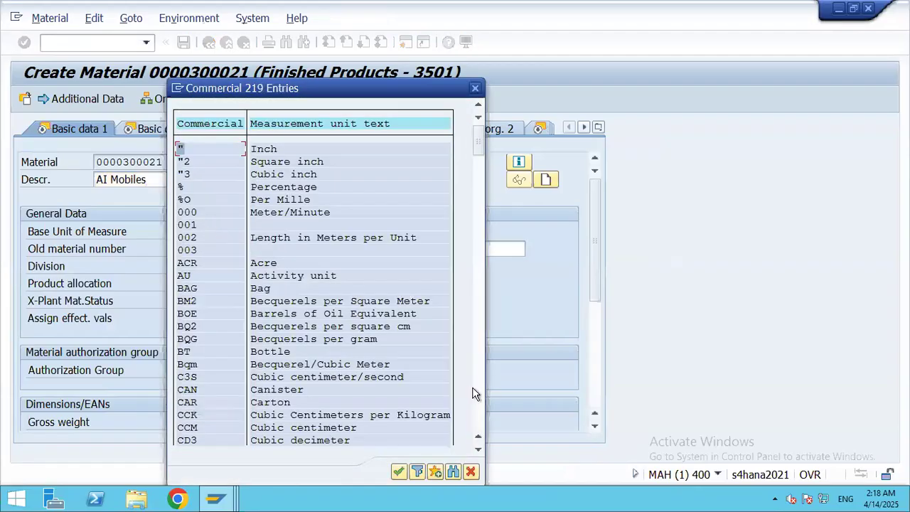
scroll(472, 388, "down", 8)
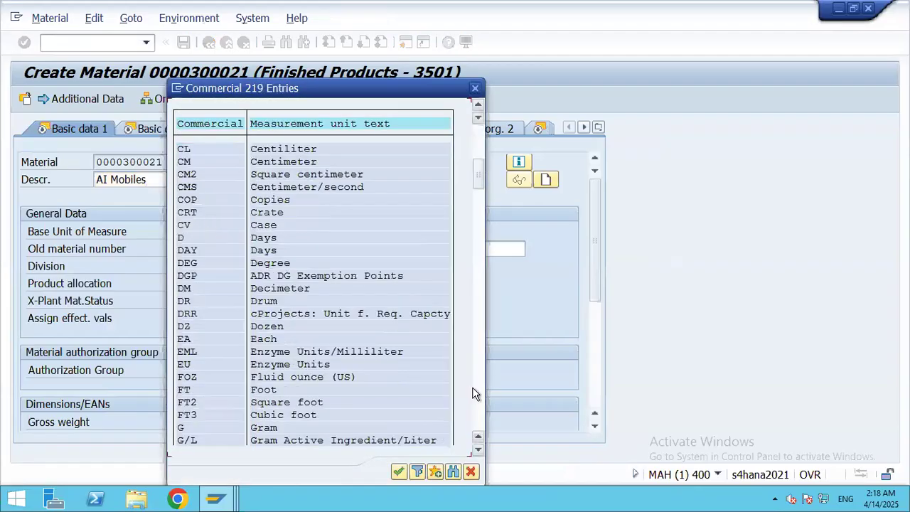
double_click(263, 340)
left_click(182, 247)
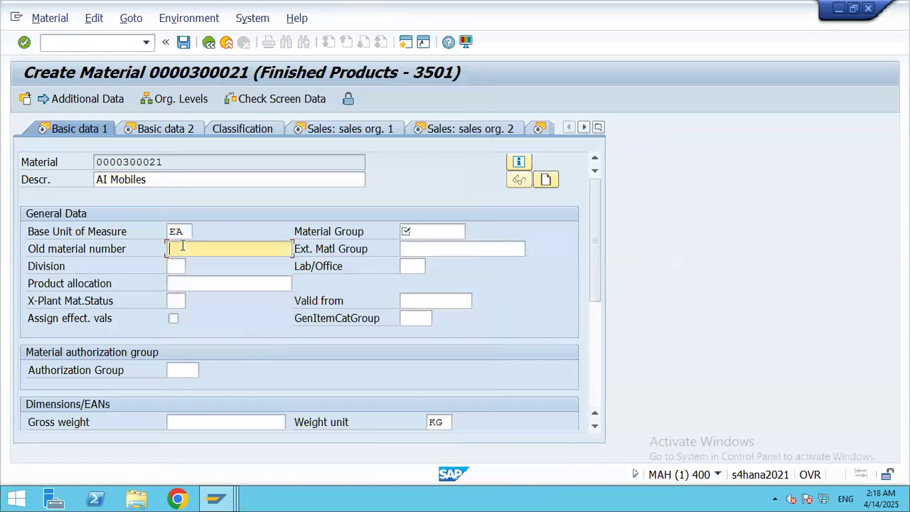
type("1")
left_click(424, 232)
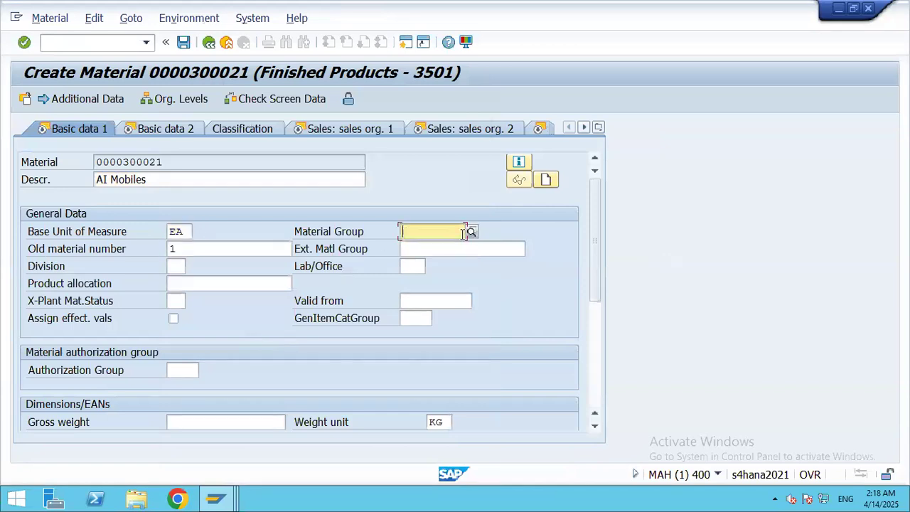
left_click(472, 233)
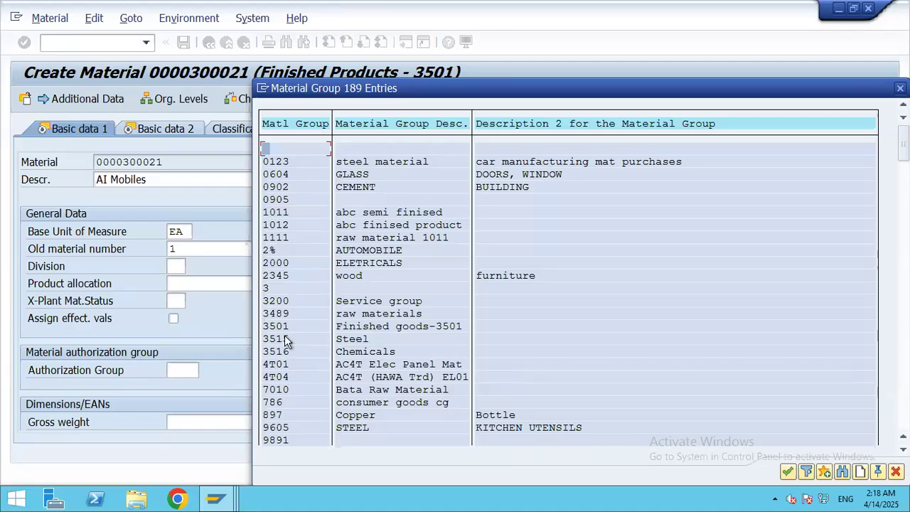
double_click(388, 324)
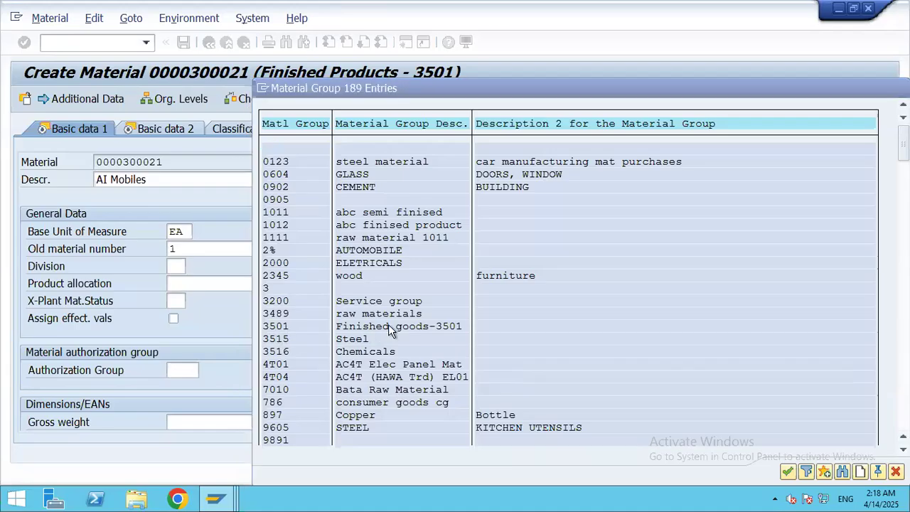
Step: Move through Basic data 2 to the Sales: sales org. 1 view and list the Division options
left_click(159, 129)
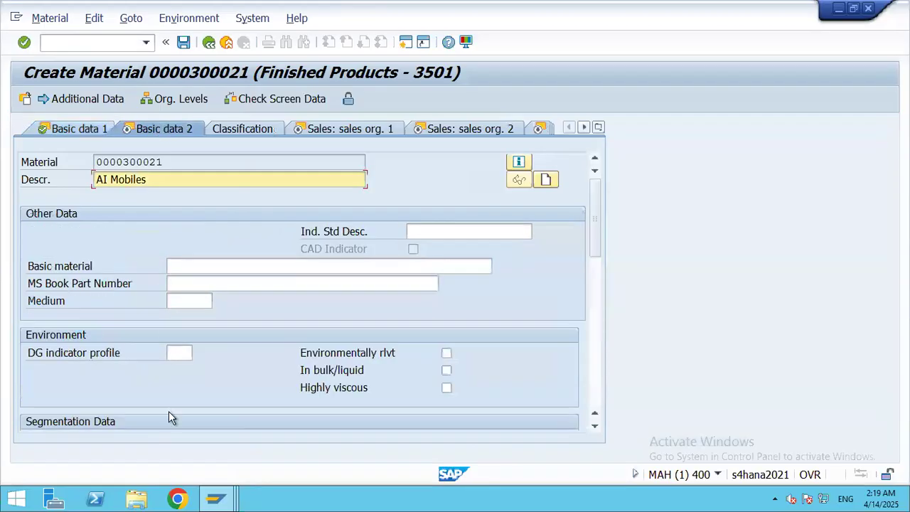
mouse_move(597, 239)
left_mouse_down()
mouse_move(601, 361)
mouse_move(599, 220)
left_mouse_up()
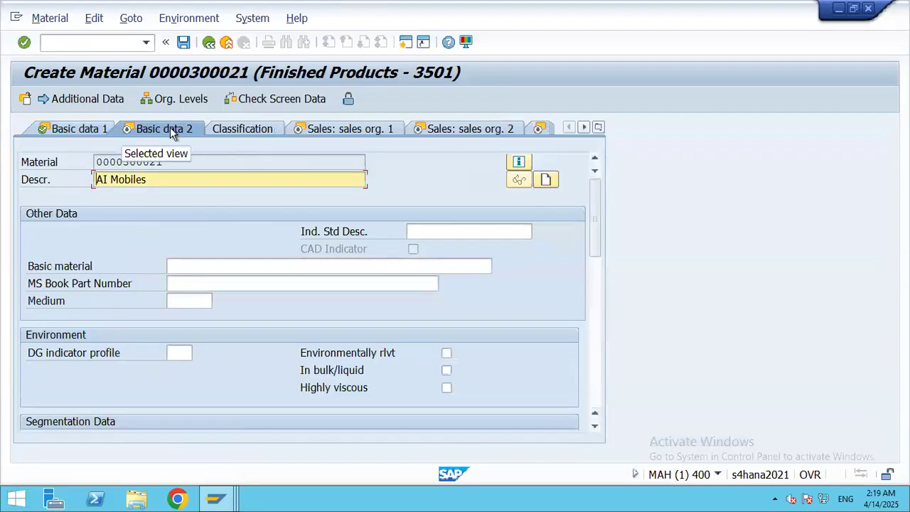
left_click(324, 129)
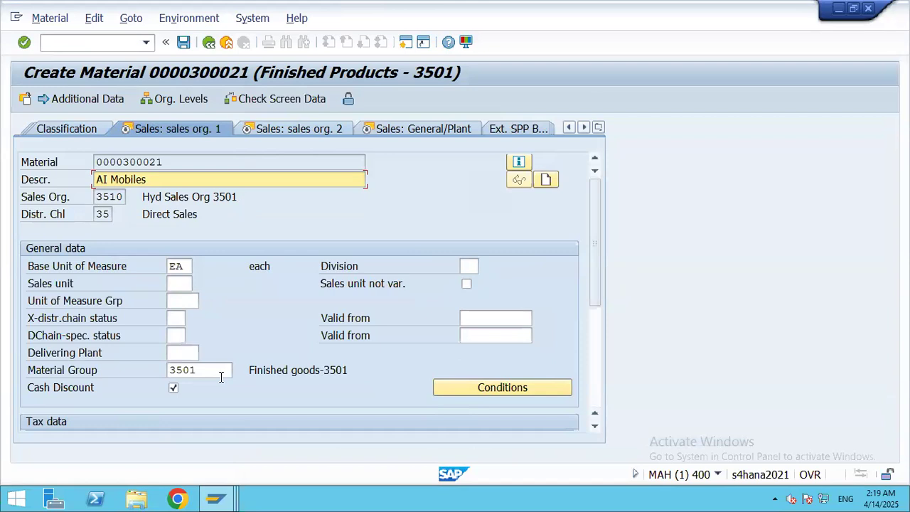
left_click(475, 266)
left_click(485, 269)
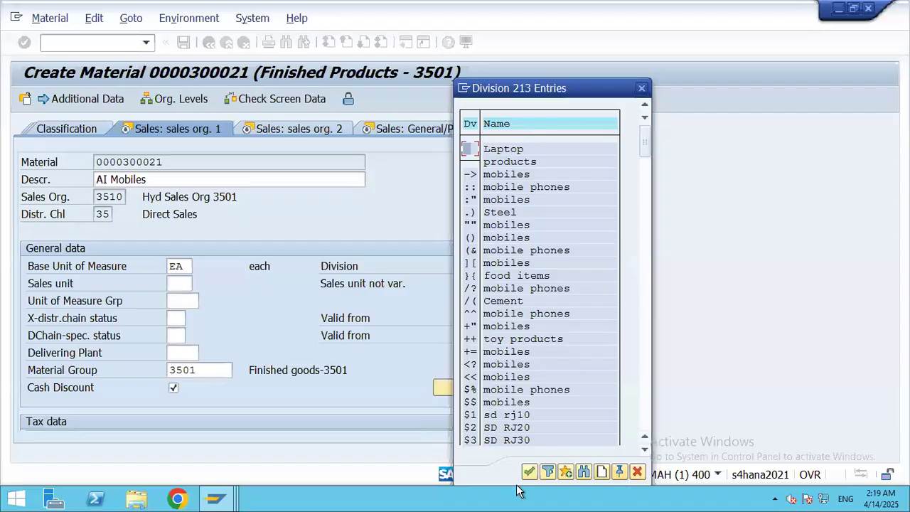
Step: Search the Division list for 'm', dismiss the no-hits message and return to the list
left_click(584, 473)
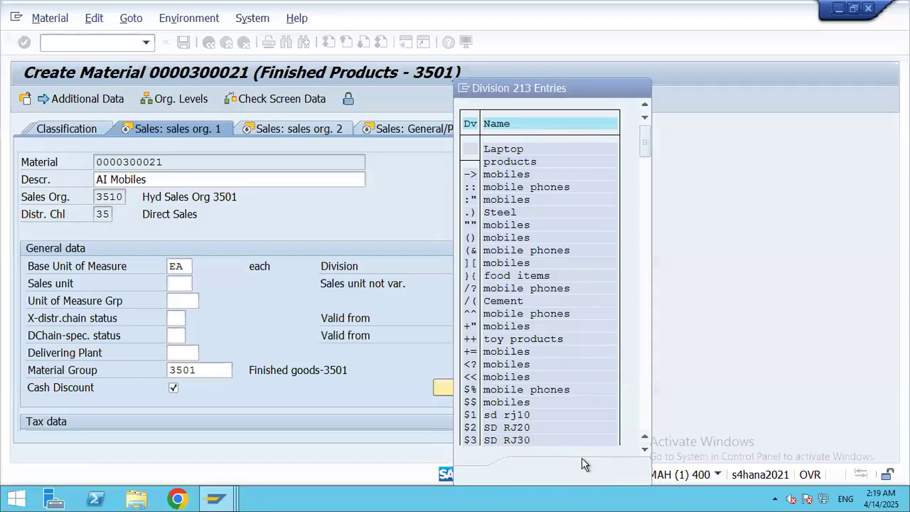
type("mB")
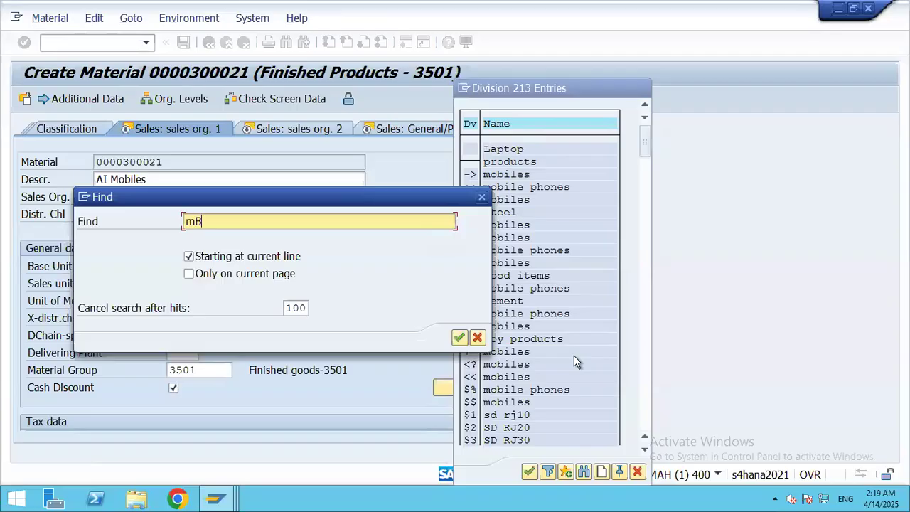
key("Return")
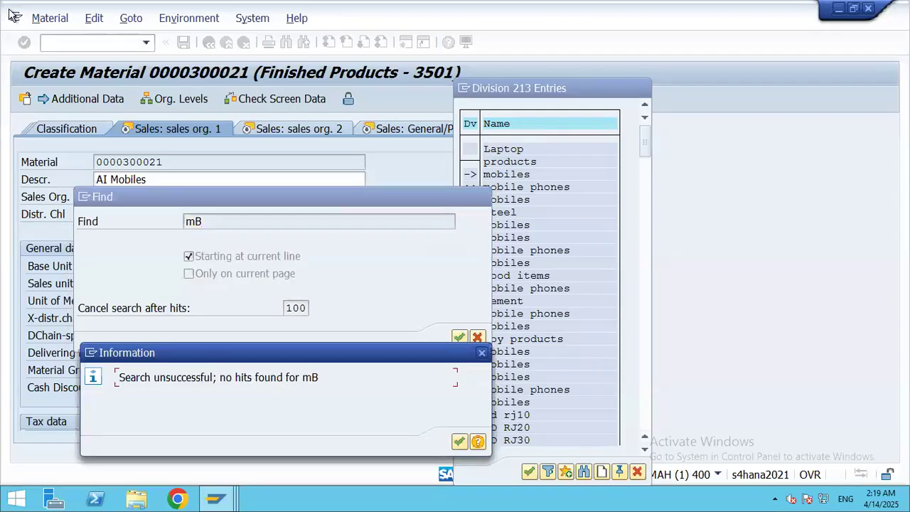
left_click(482, 356)
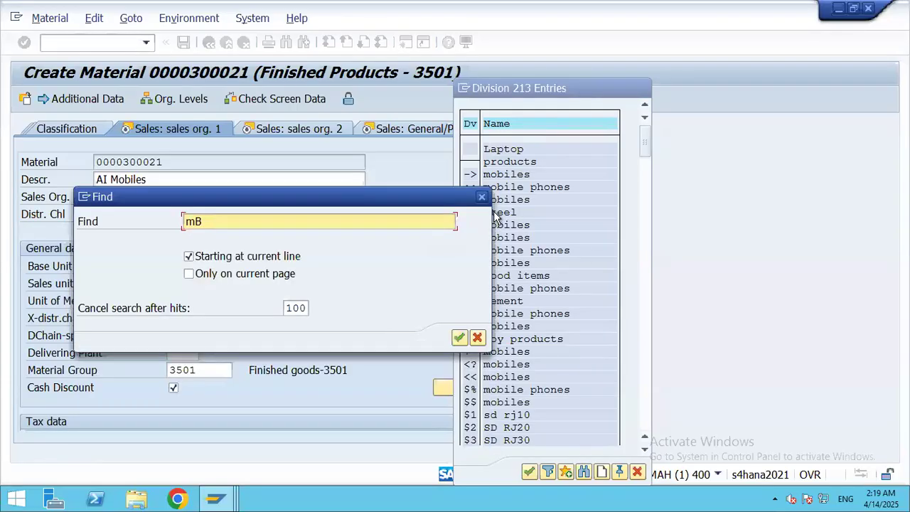
left_click(484, 196)
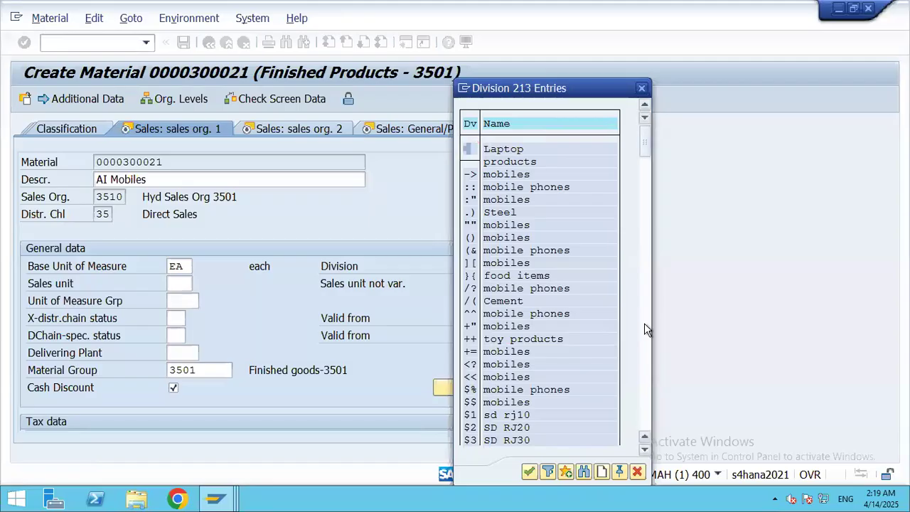
Step: Page through the 213 division entries from AG–EX up to MO–S3 and back
left_click(645, 324)
left_click(644, 324)
left_click(645, 323)
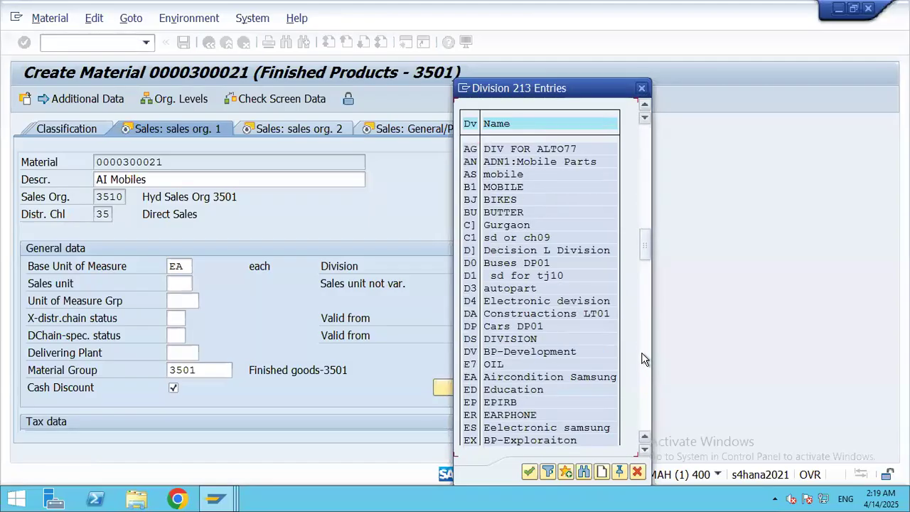
left_click(644, 367)
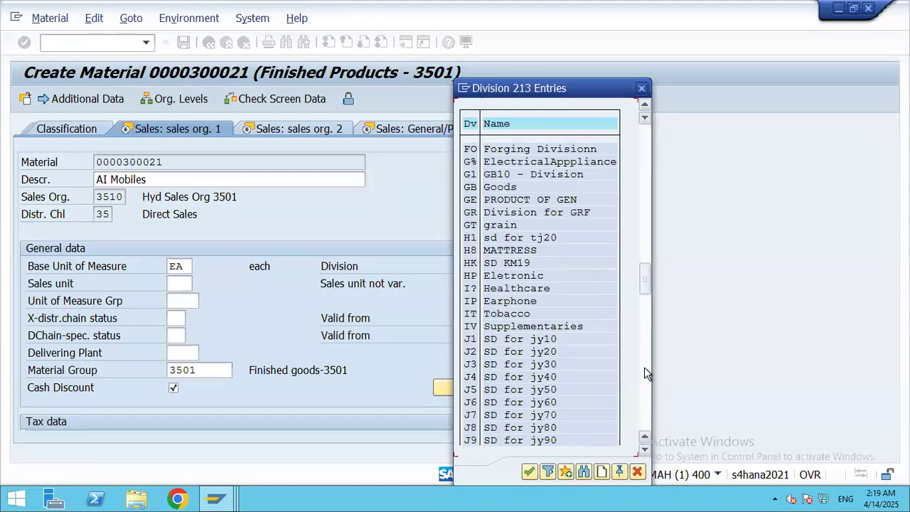
left_click(644, 367)
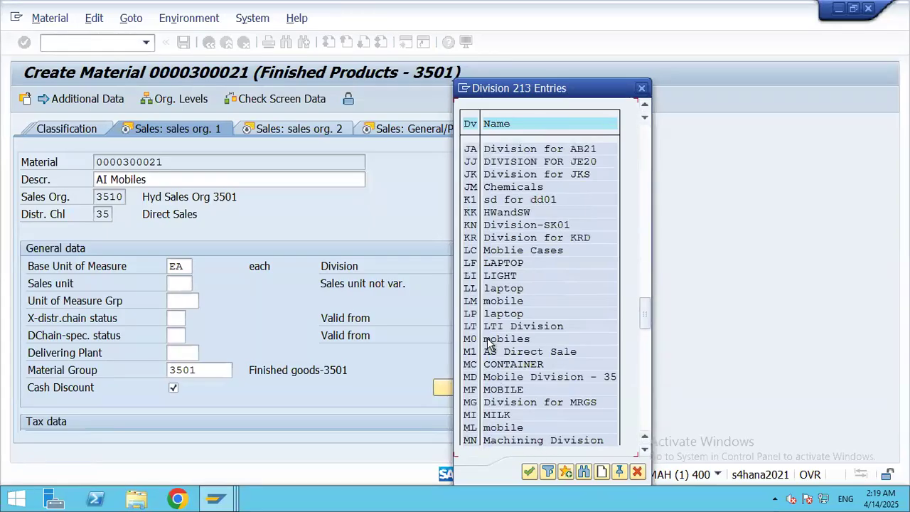
left_click(644, 419)
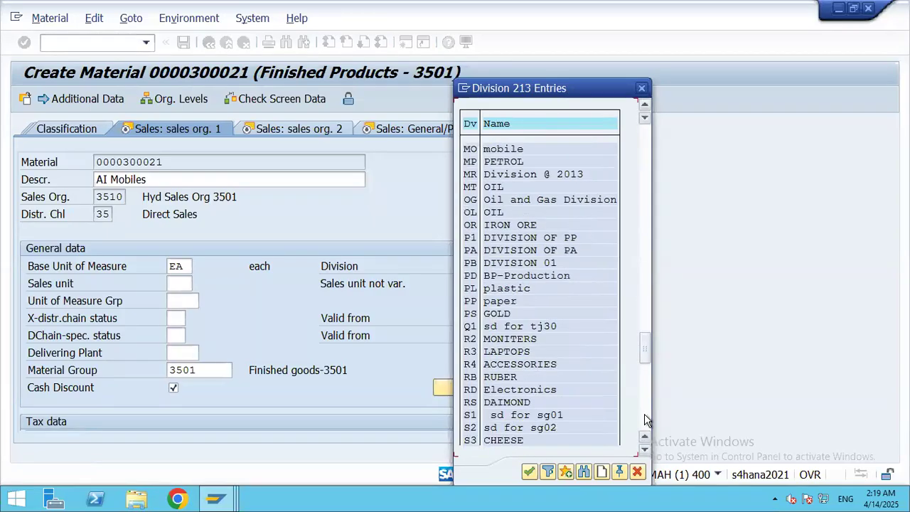
left_click(646, 147)
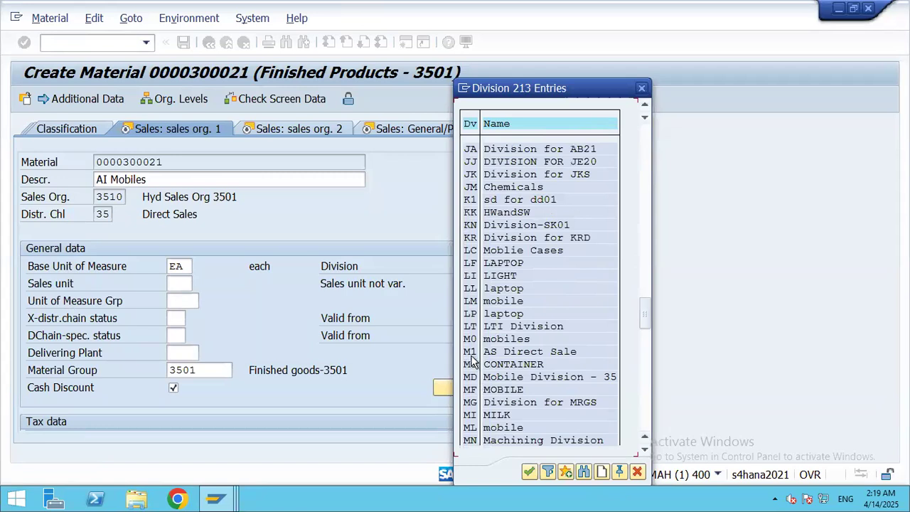
left_click(648, 417)
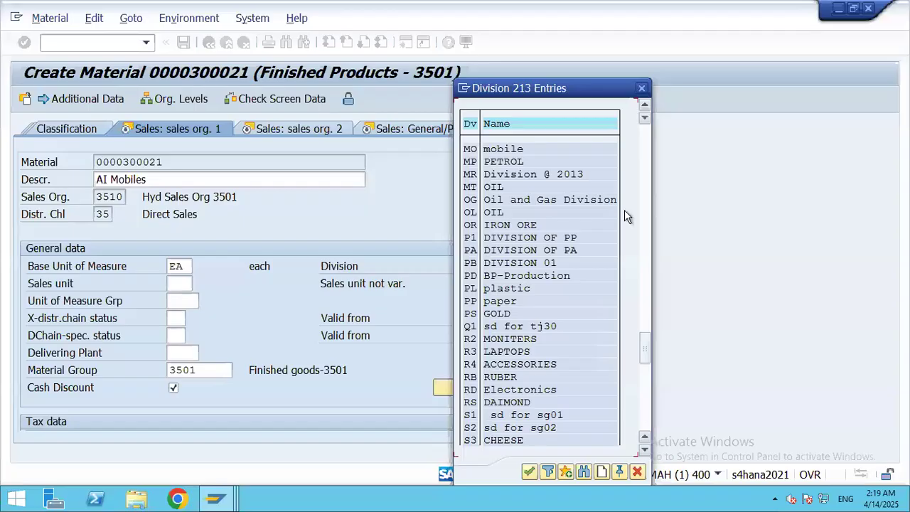
left_click(644, 143)
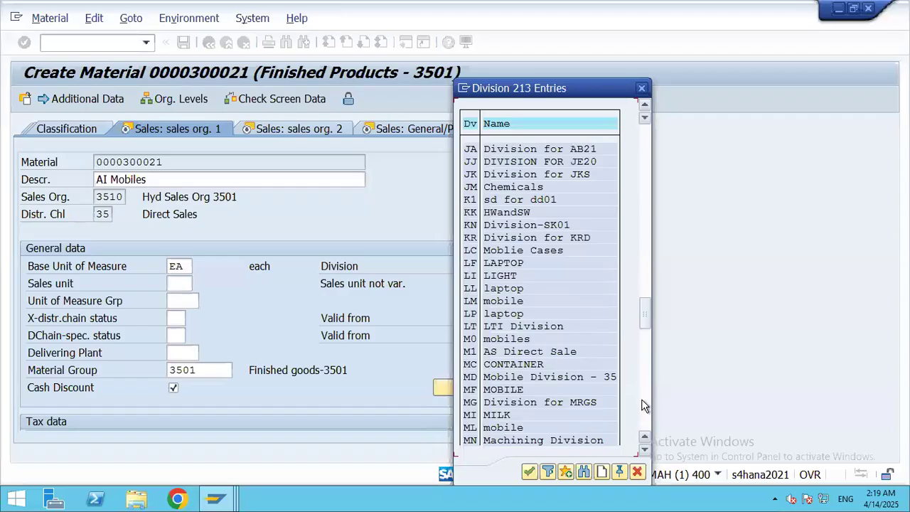
left_click(648, 149)
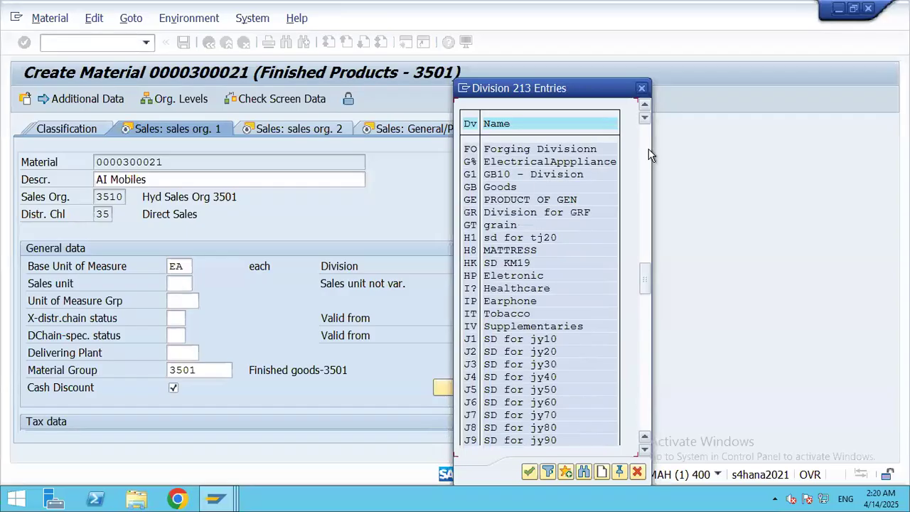
left_click(643, 155)
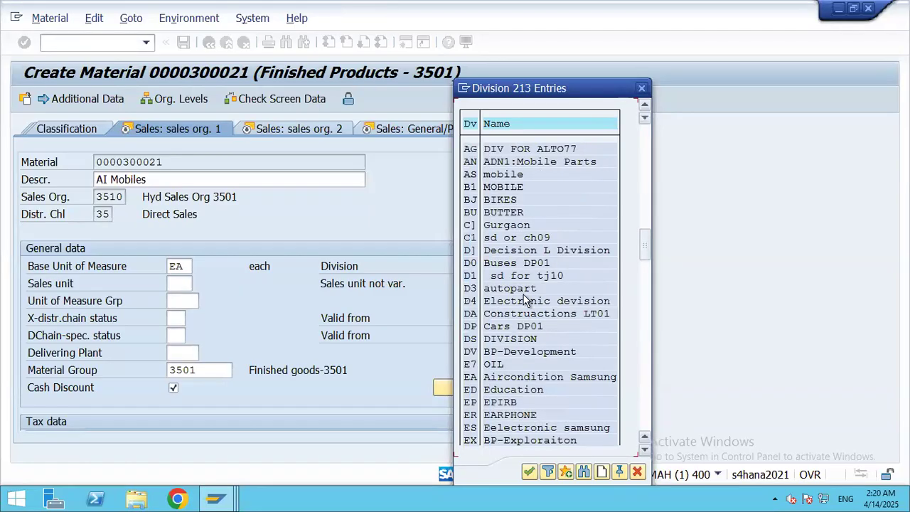
Step: Scroll to the end of the division list, then close it without choosing a division
left_click(645, 451)
left_click(644, 453)
left_click(644, 453)
left_click(644, 453)
left_click(644, 452)
left_click(644, 453)
left_click(644, 453)
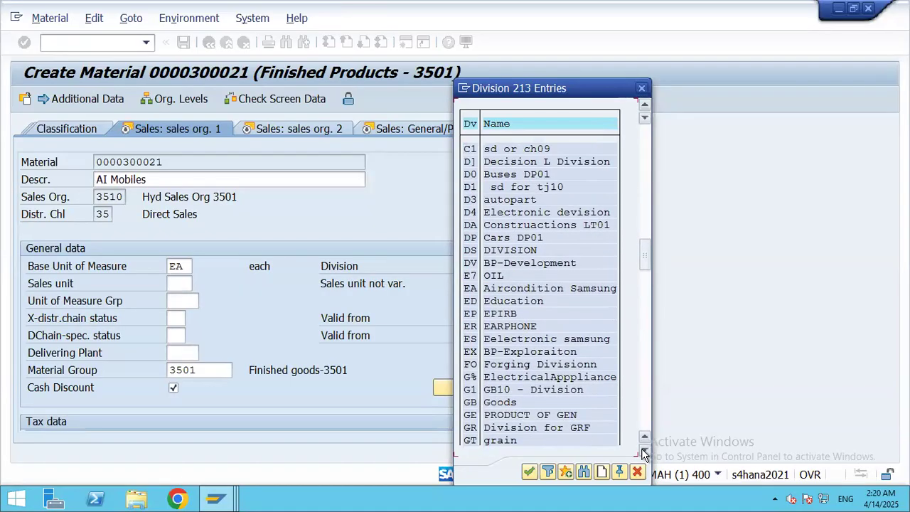
left_click(644, 452)
left_click(645, 452)
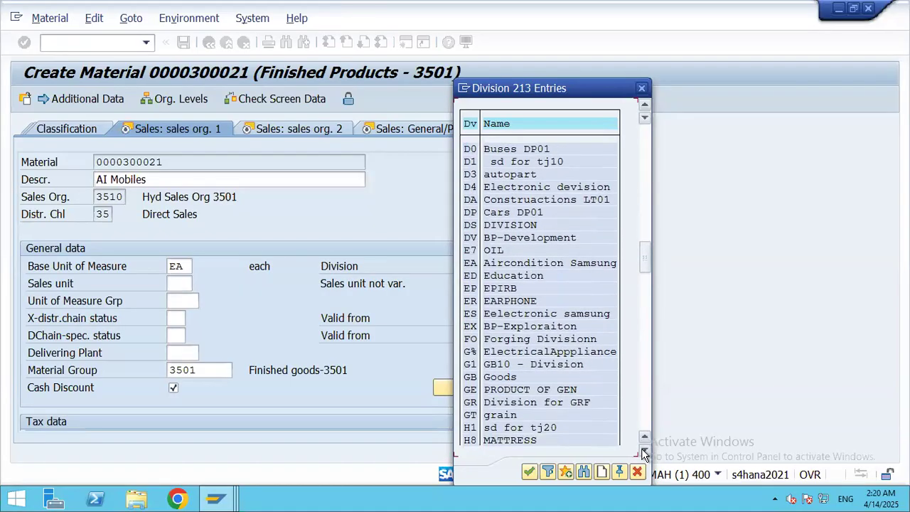
left_click(644, 452)
left_click(644, 452)
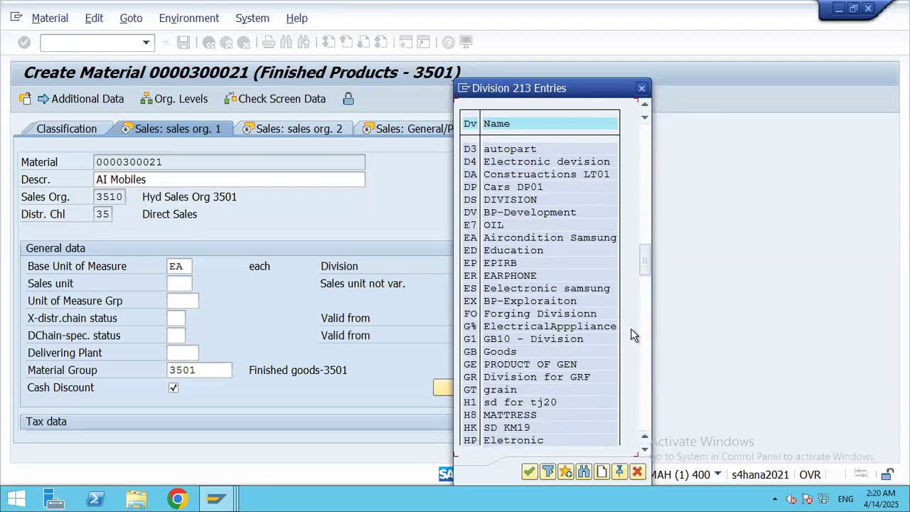
left_click(643, 385)
left_click(642, 400)
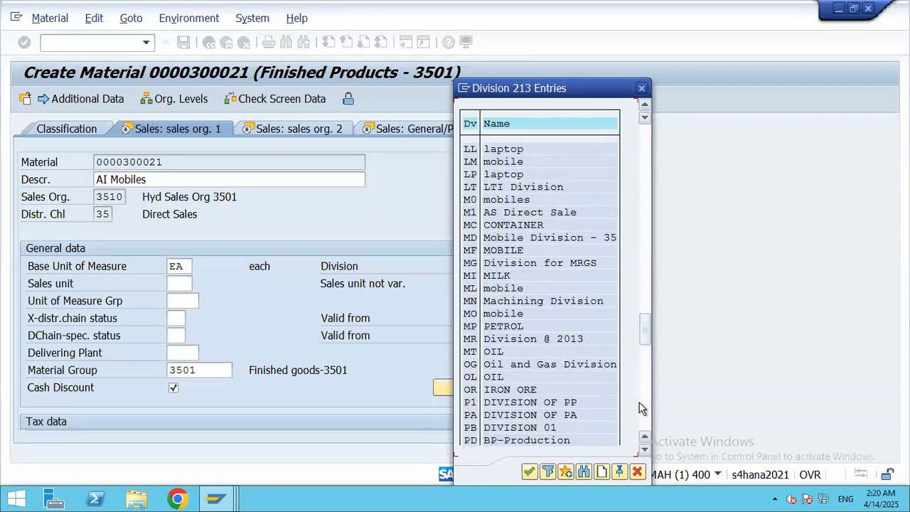
left_click(642, 409)
left_click(645, 402)
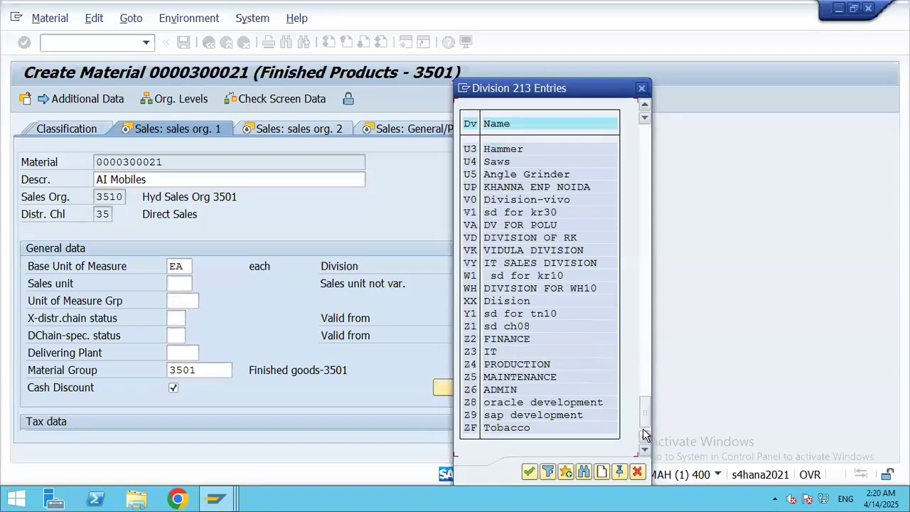
left_click(642, 89)
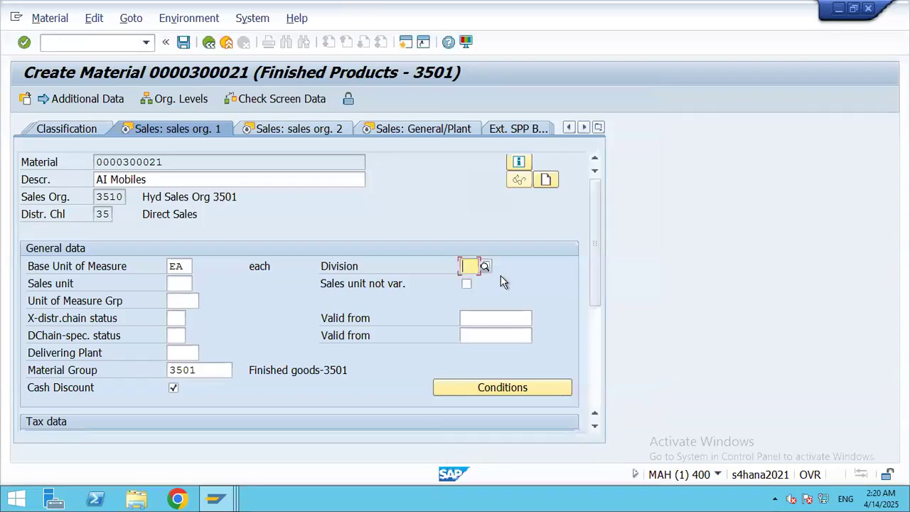
Step: Set Division to 35 Mobile Division (MD) and tax classifications 0, 0, 1 for TTX1, UTXJ, RGST
type("35")
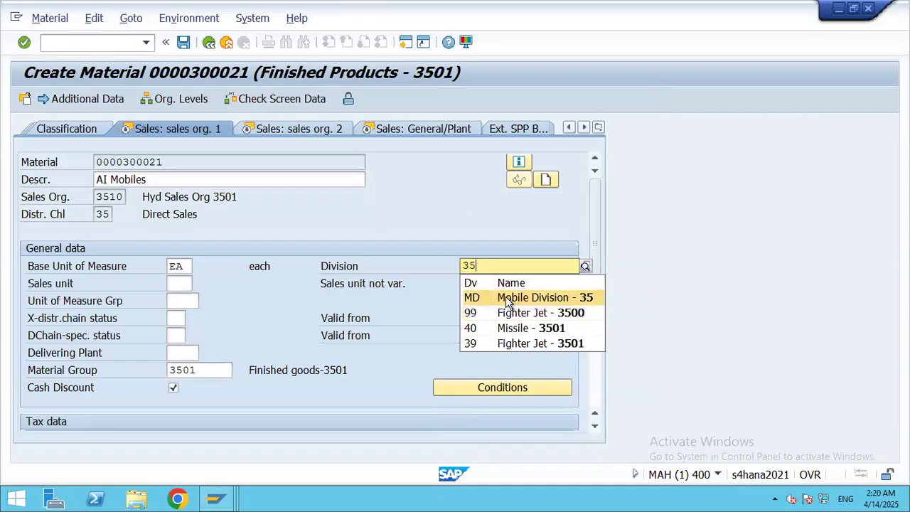
left_click(528, 296)
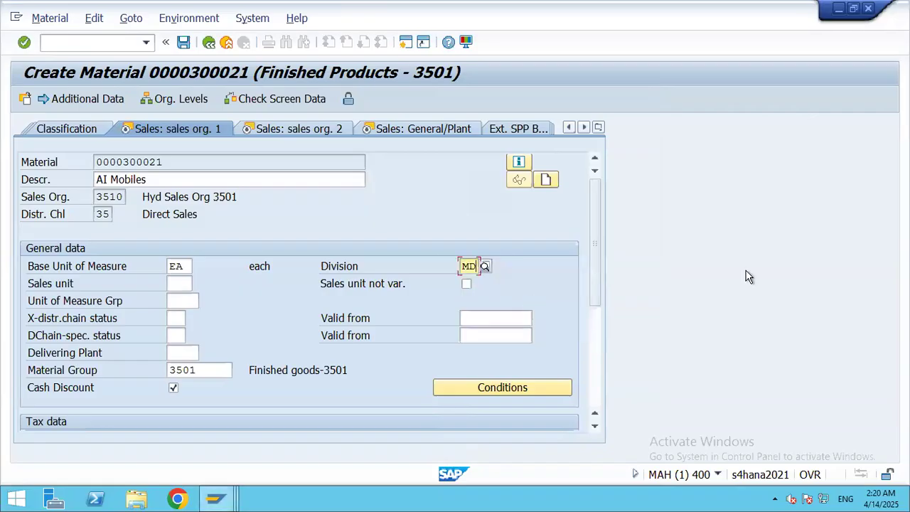
left_click(308, 128)
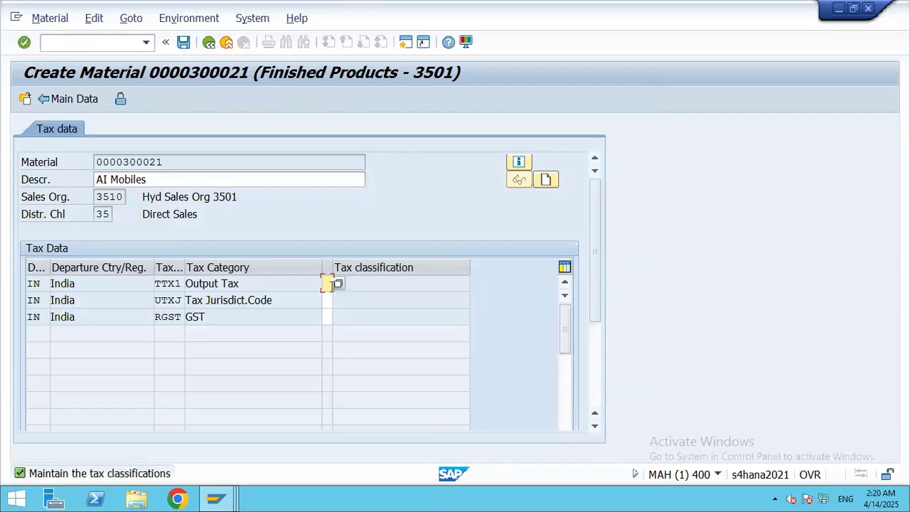
left_click(338, 284)
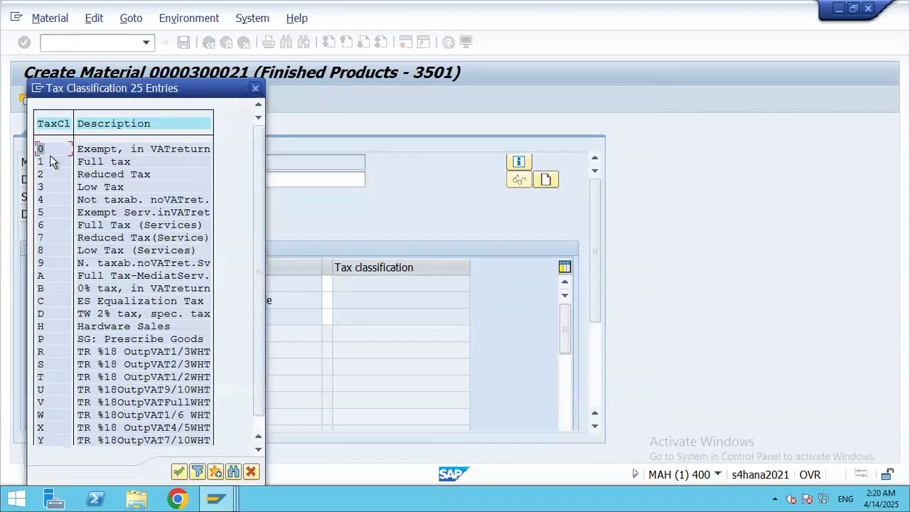
double_click(111, 151)
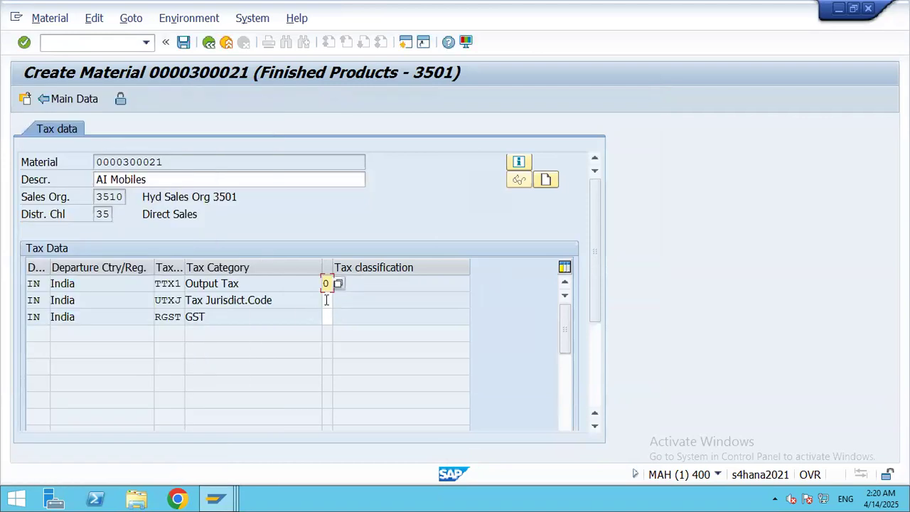
left_click(337, 304)
double_click(89, 222)
left_click(328, 316)
left_click(338, 318)
double_click(102, 233)
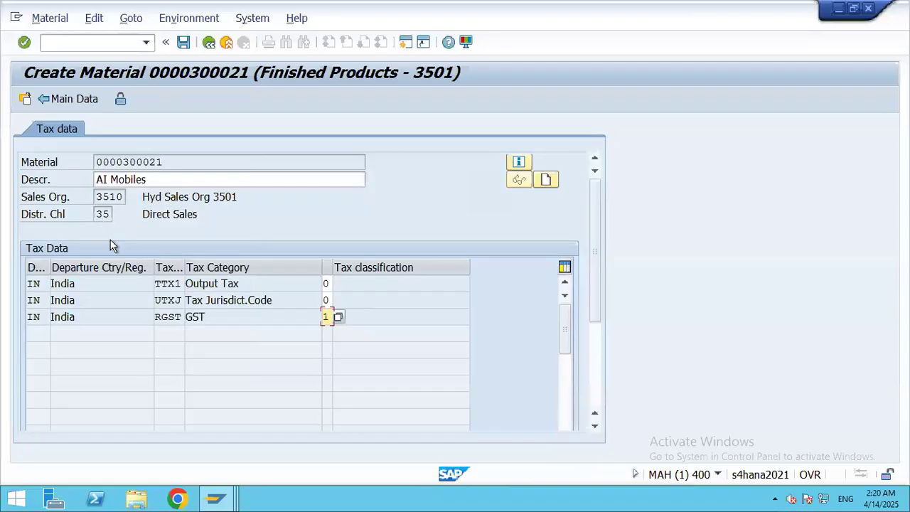
left_click(69, 100)
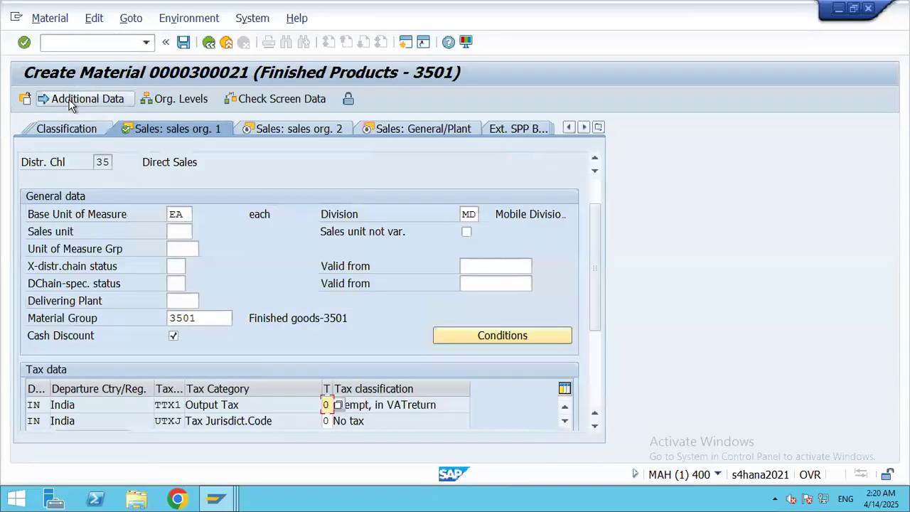
Step: Set Item Category Group 0002 Configuration and availability check NC in the sales views
left_click(298, 129)
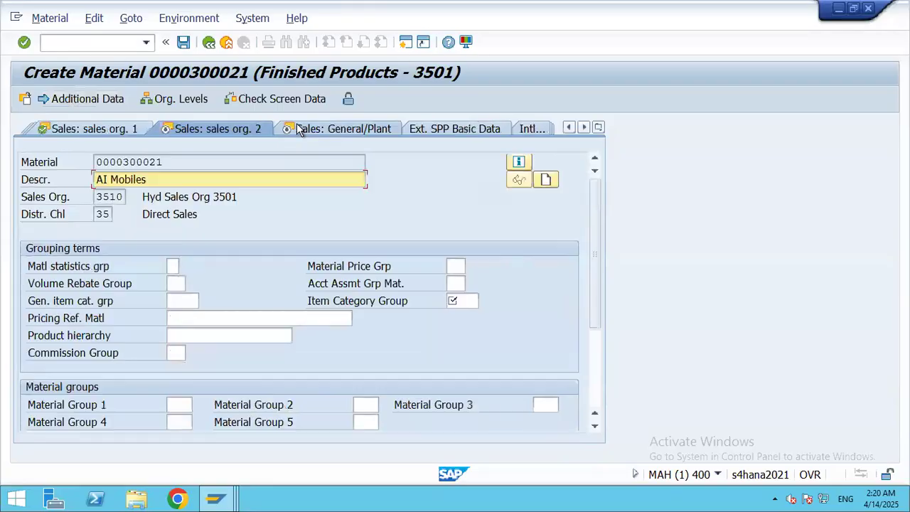
left_click(470, 299)
left_click(483, 300)
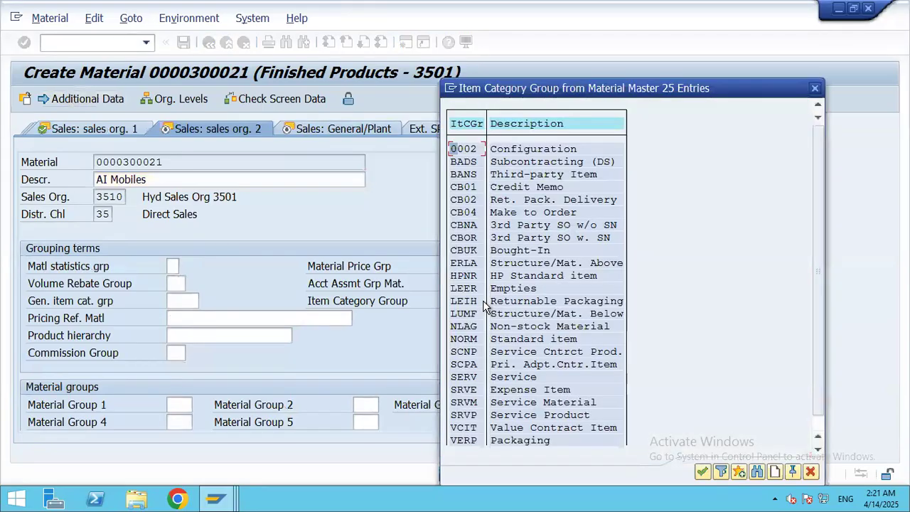
double_click(523, 149)
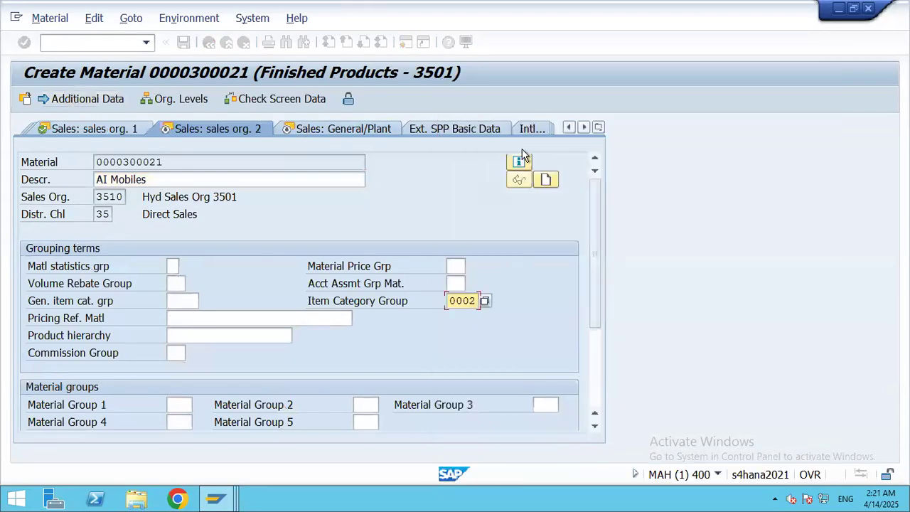
left_click(331, 131)
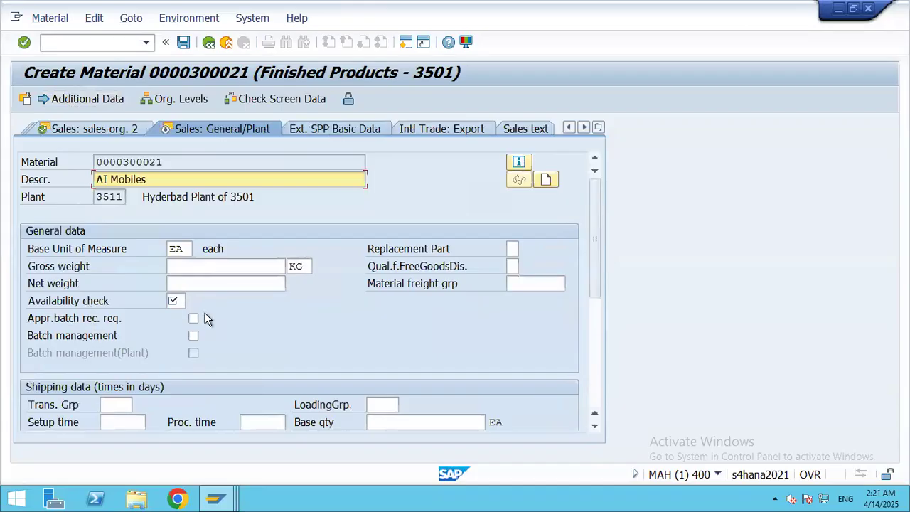
left_click(186, 301)
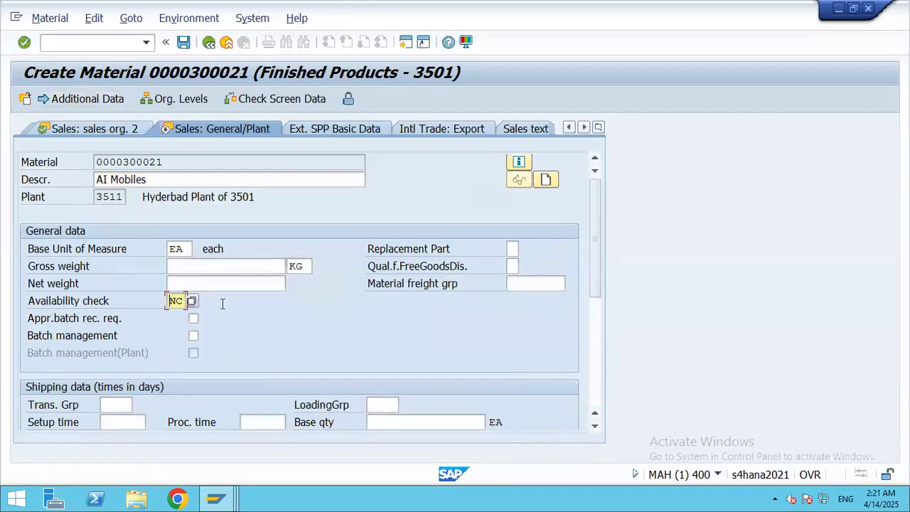
Step: Pass through the Plant data / stor. 1 and 2 views to reach Accounting 1
left_click(583, 128)
left_click(583, 128)
left_click(583, 128)
left_click(583, 128)
left_click(583, 128)
left_click(583, 128)
left_click(583, 128)
left_click(583, 128)
left_click(583, 128)
left_click(583, 128)
left_click(583, 128)
left_click(583, 128)
left_click(584, 128)
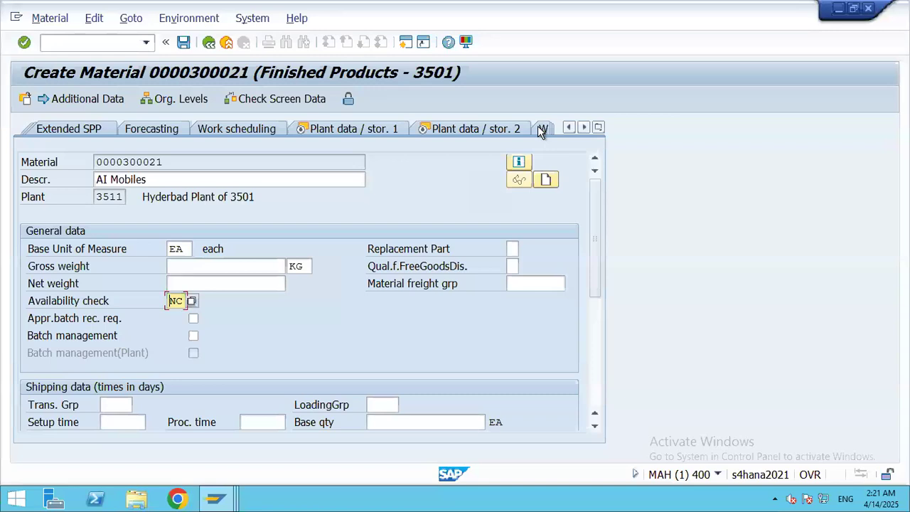
left_click(264, 129)
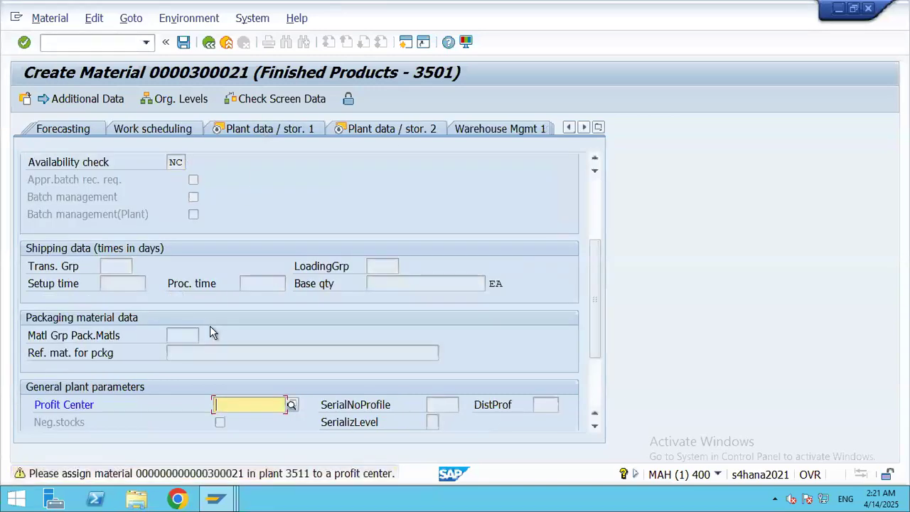
key("Return")
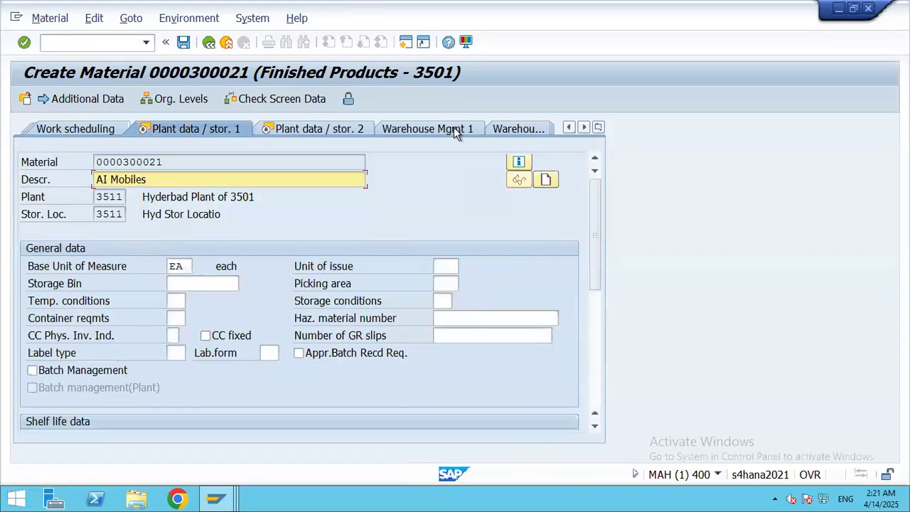
left_click(305, 129)
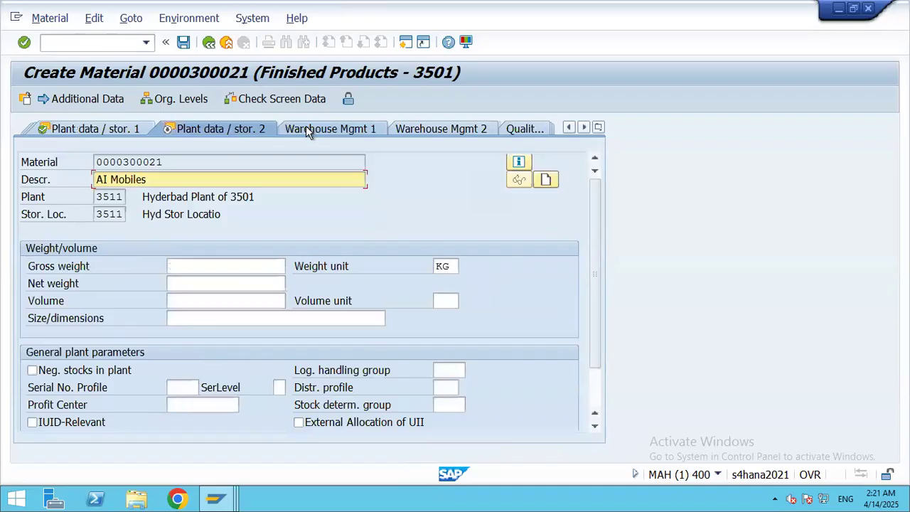
left_click(583, 128)
left_click(584, 128)
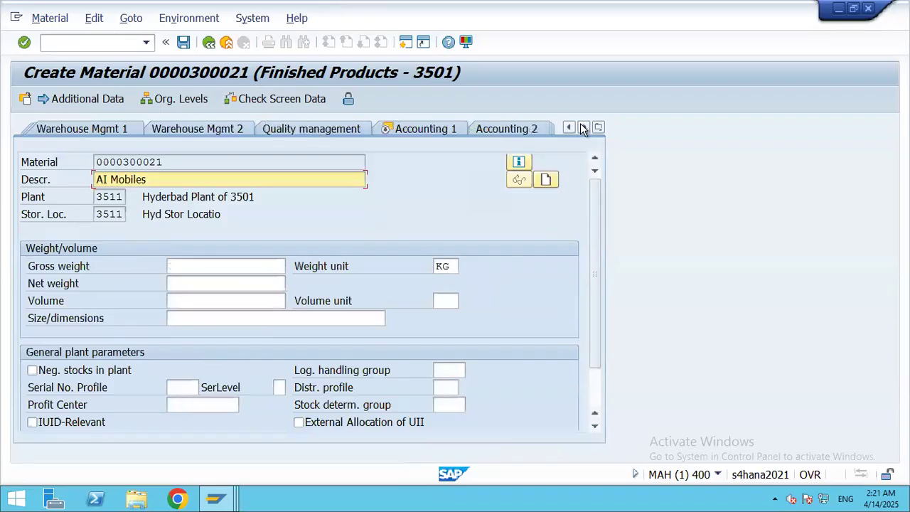
left_click(421, 131)
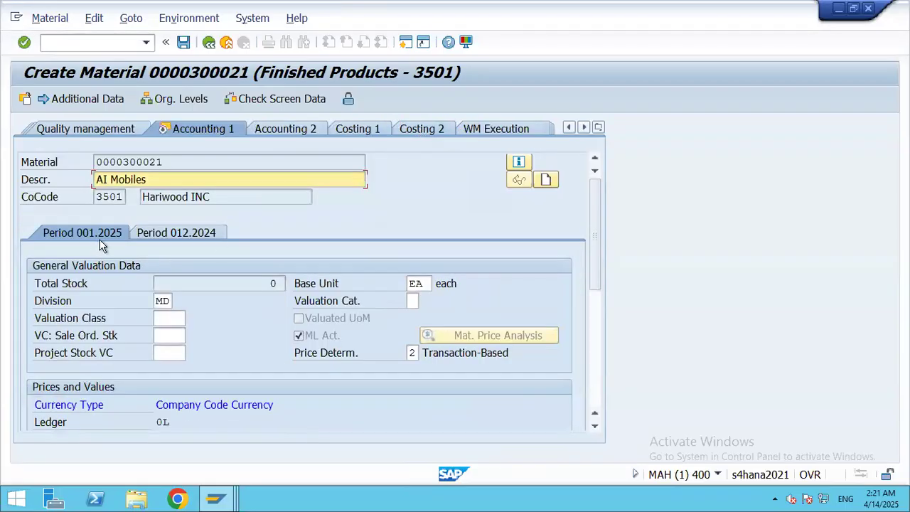
Step: Set Price Control to standard price and Standard Price to 10000 in Accounting 1
left_click_drag(602, 264, 604, 362)
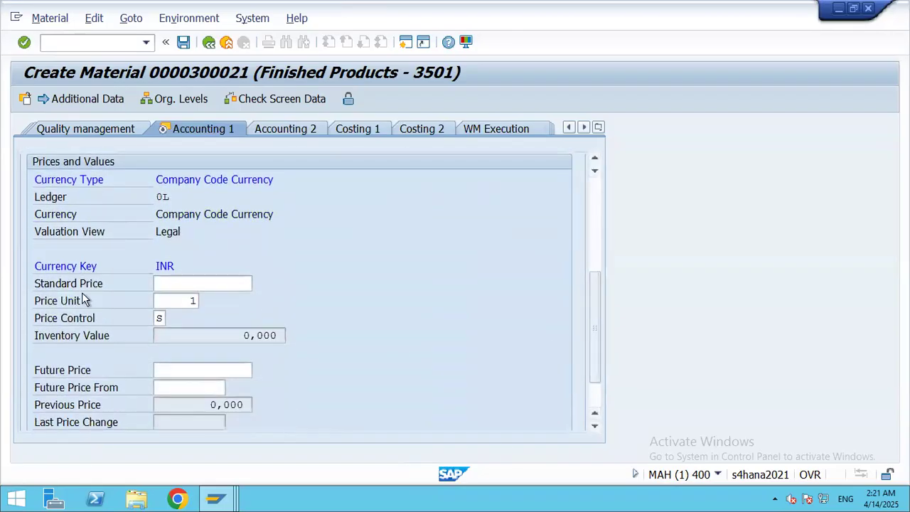
left_click(170, 282)
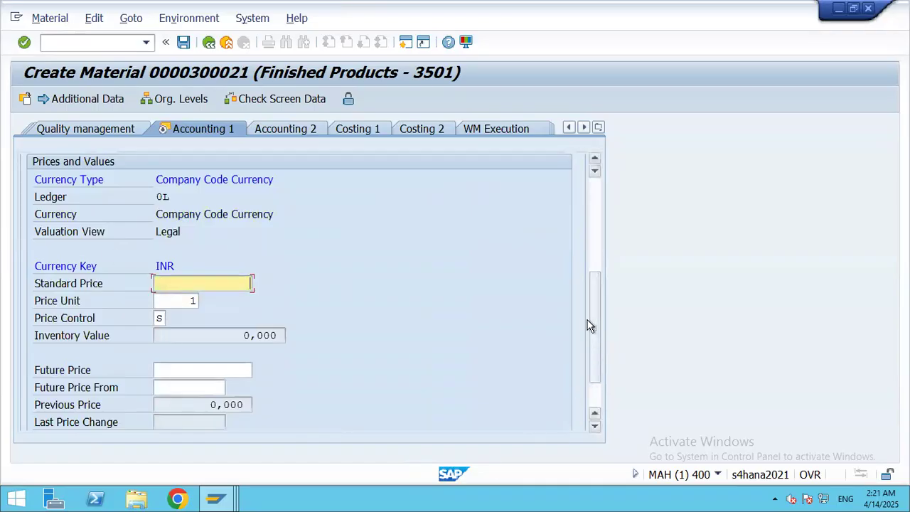
scroll(589, 326, "up", 3)
scroll(584, 290, "up", 3)
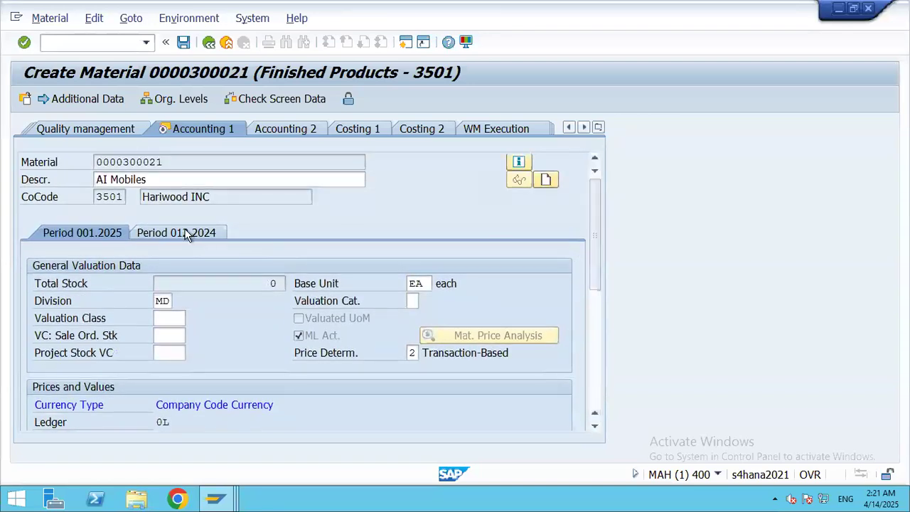
key("Return")
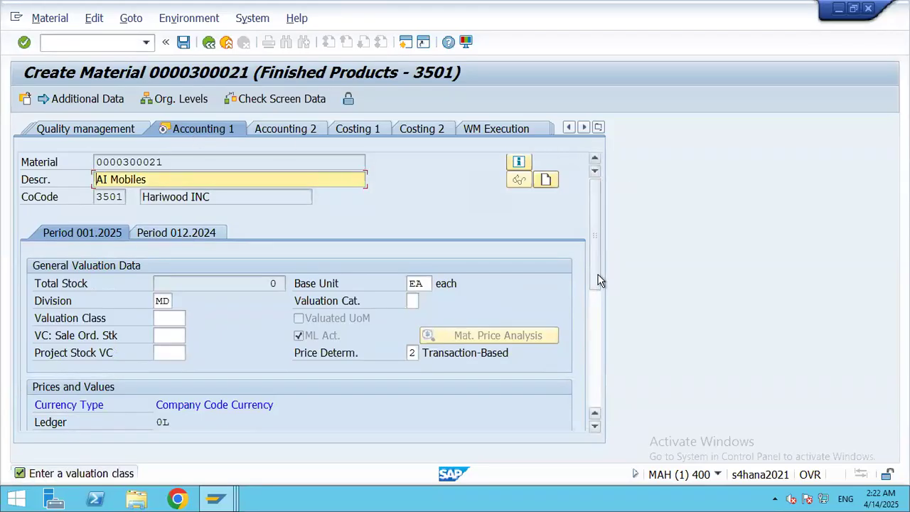
scroll(591, 296, "down", 3)
scroll(591, 341, "down", 3)
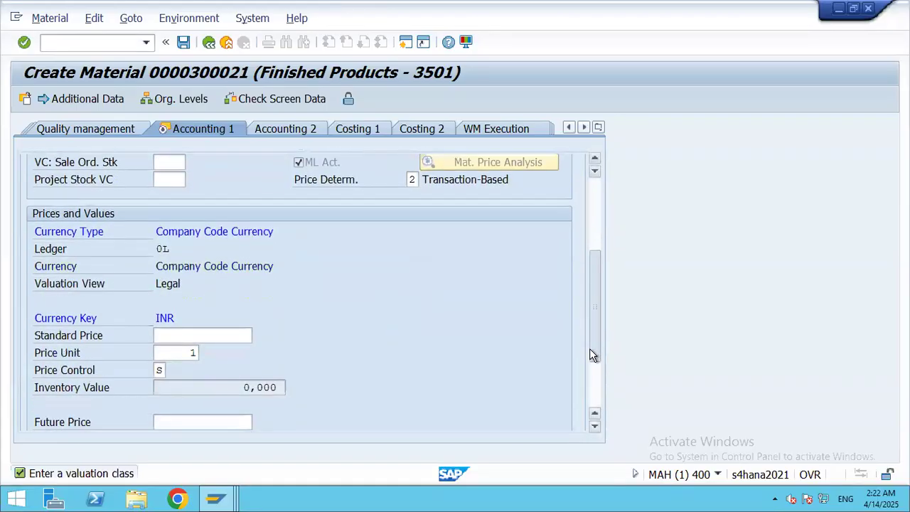
left_click(167, 318)
left_click(174, 320)
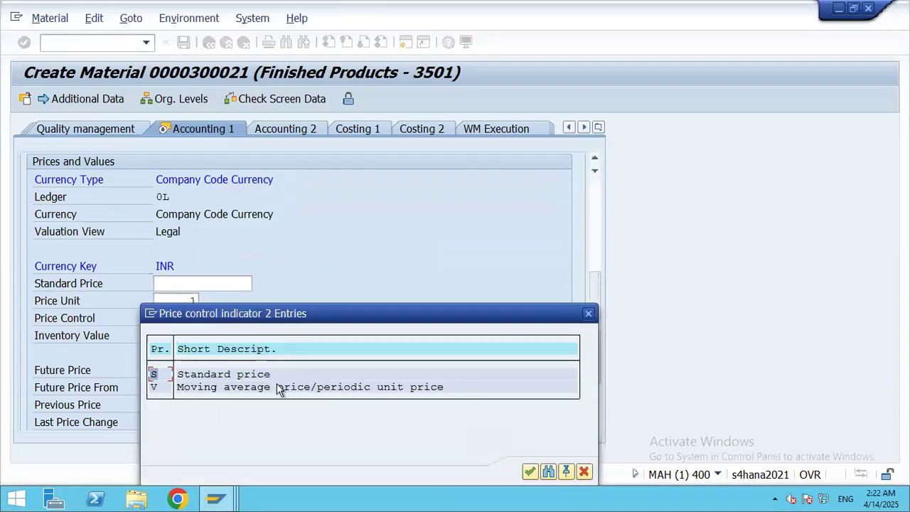
double_click(220, 374)
left_click(192, 283)
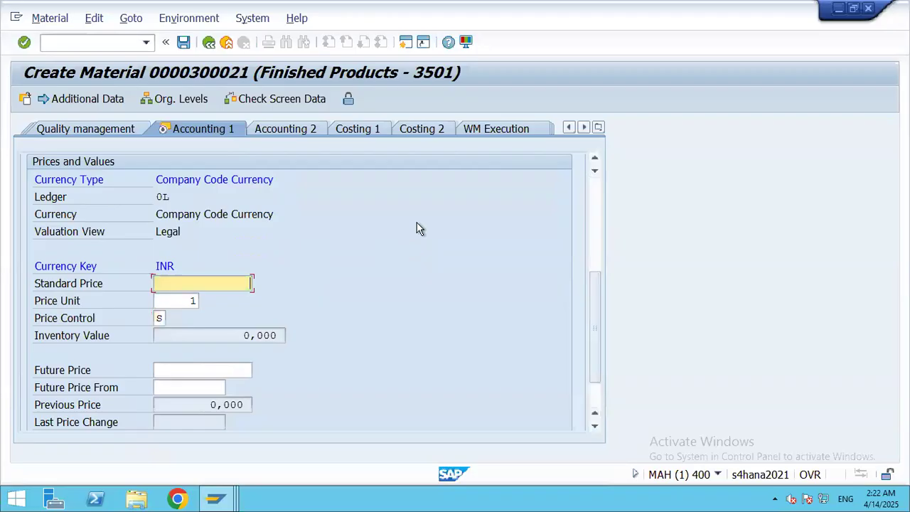
type("10000")
left_click(276, 104)
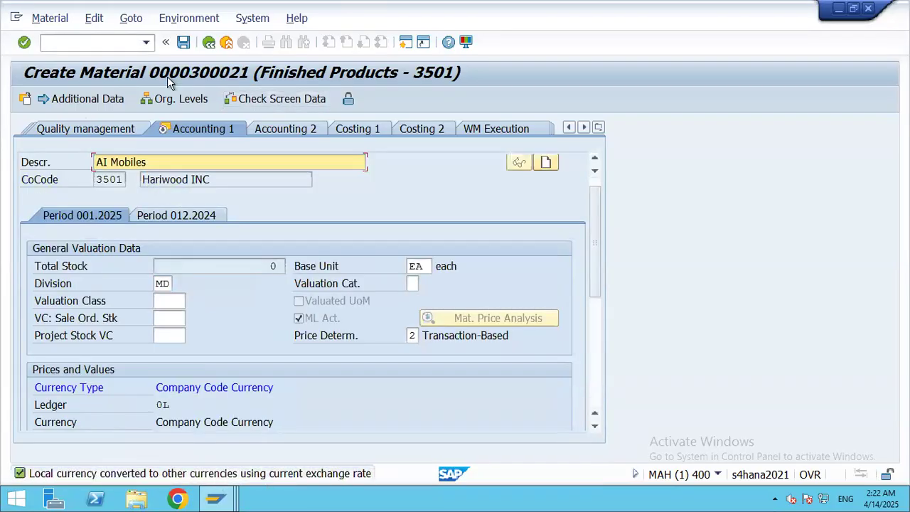
left_click(183, 46)
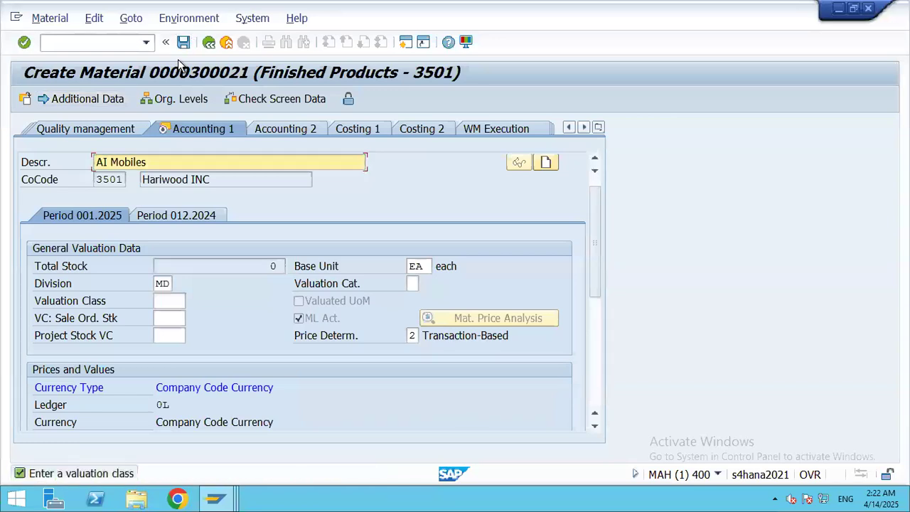
left_click(178, 301)
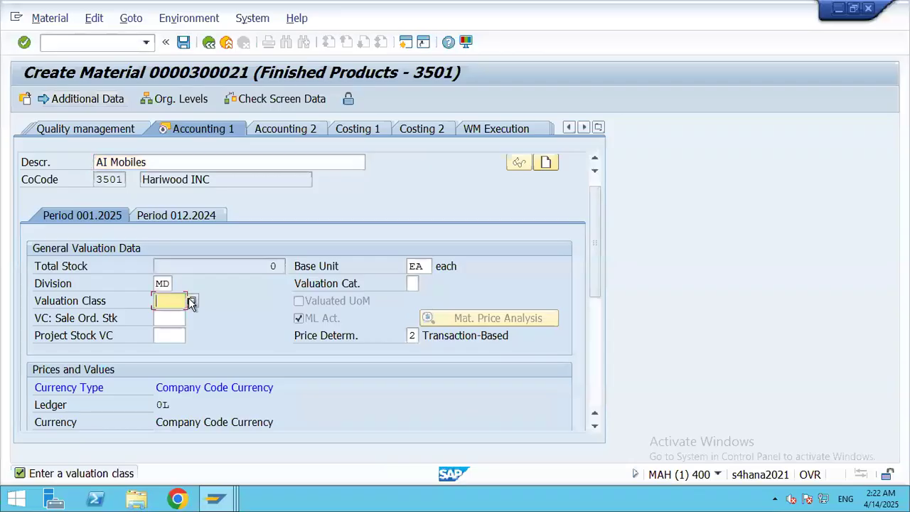
left_click(192, 302)
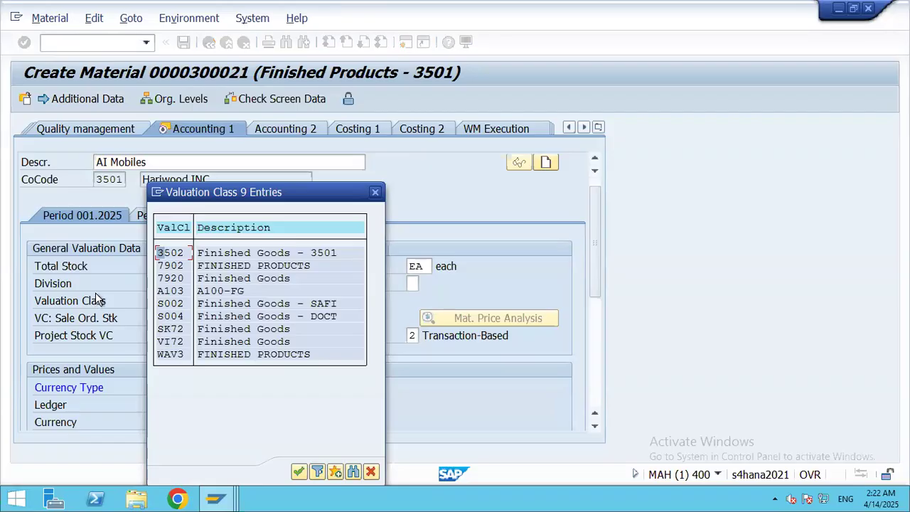
double_click(239, 255)
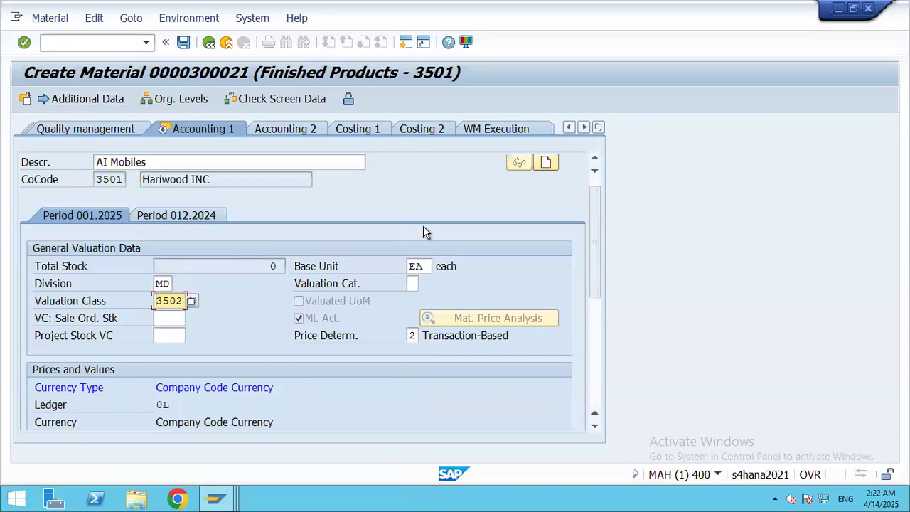
left_click(184, 42)
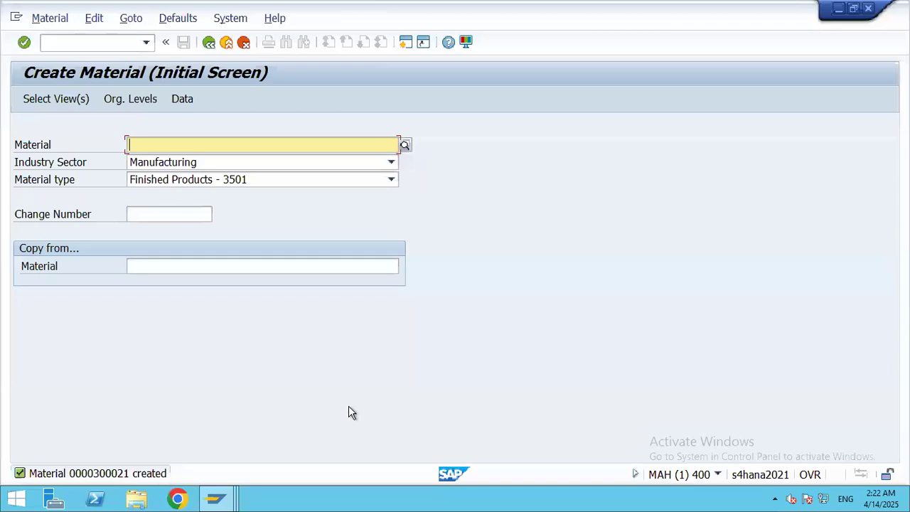
Step: Start MM02 for the material with Basic Data 1, Basic Data 2 and Accounting 1 views selected
left_click(60, 43)
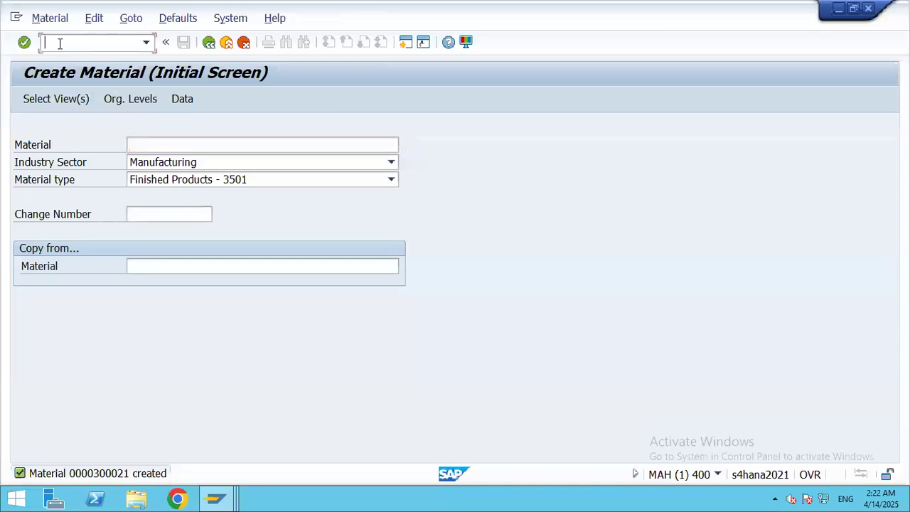
type("/nmm02")
key("Return")
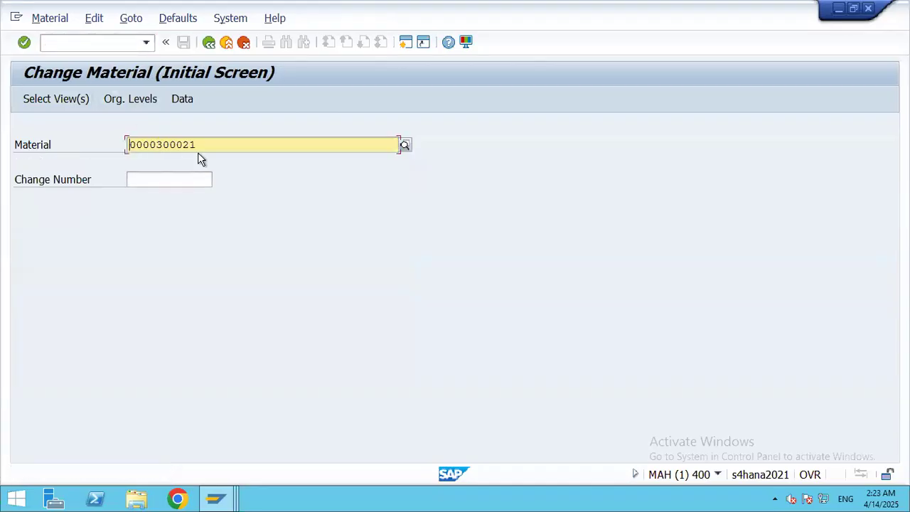
key("Return")
left_click(286, 148)
left_click(283, 162)
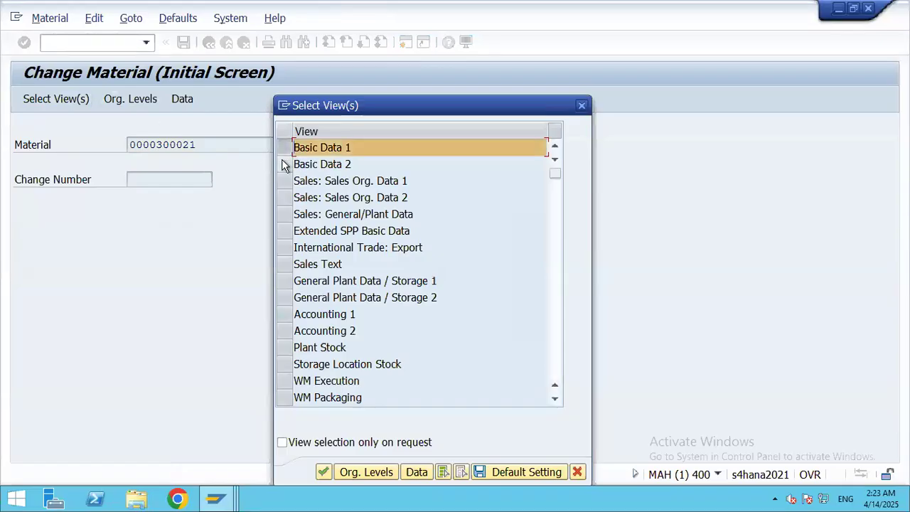
left_click(286, 314)
left_click(324, 472)
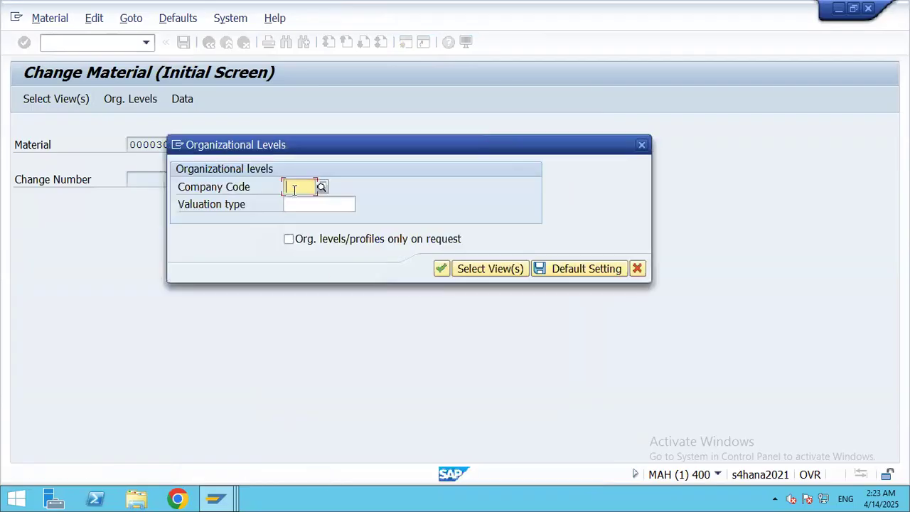
Step: Enter company code 3501 and open AI Mobiles for changing
type("3501")
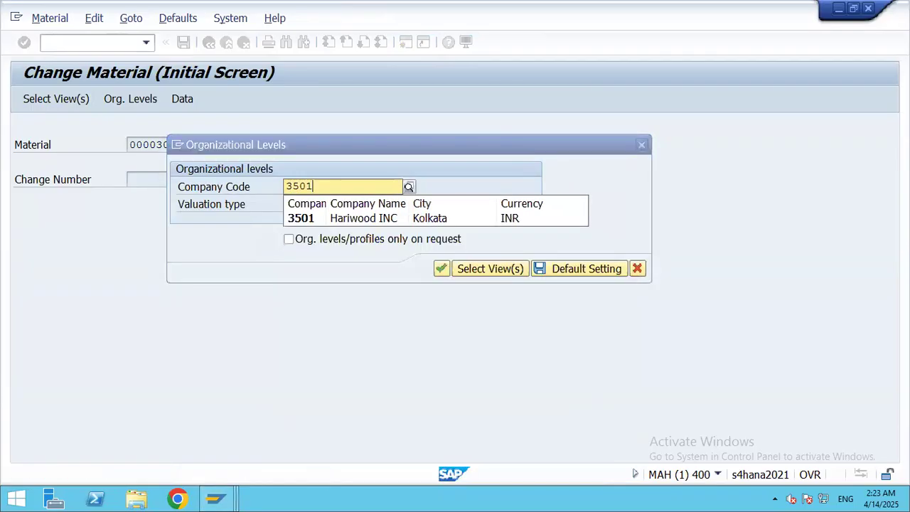
left_click(304, 205)
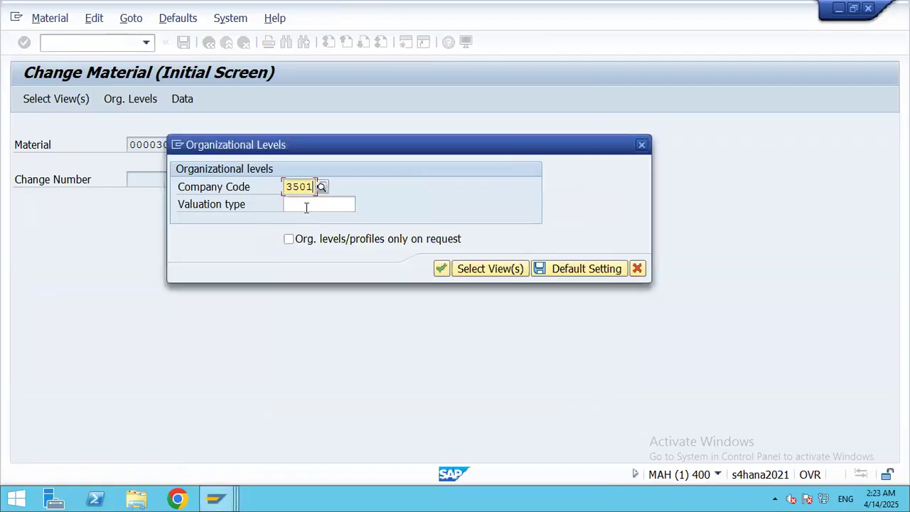
left_click(363, 205)
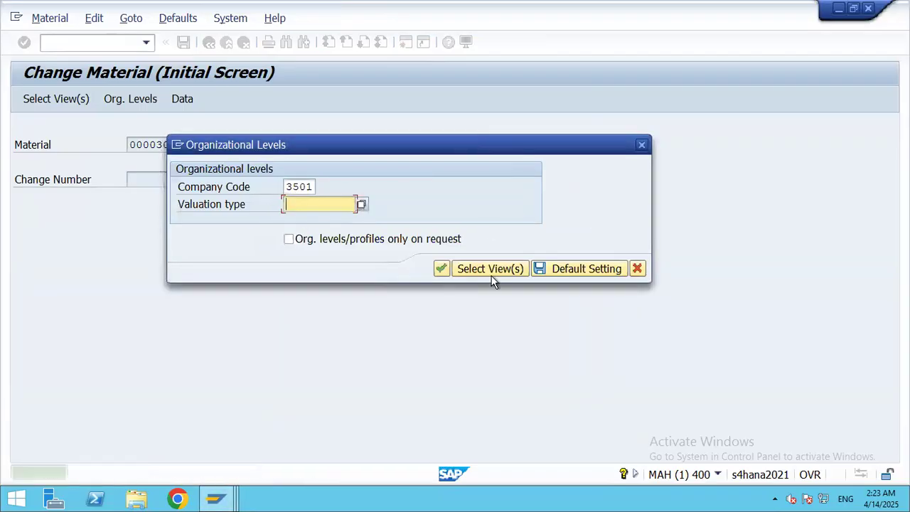
left_click(442, 267)
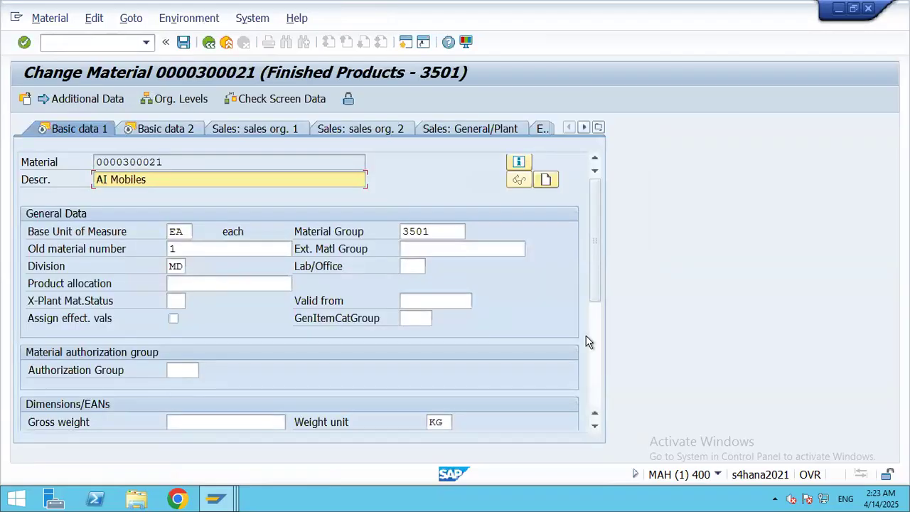
left_click(67, 42)
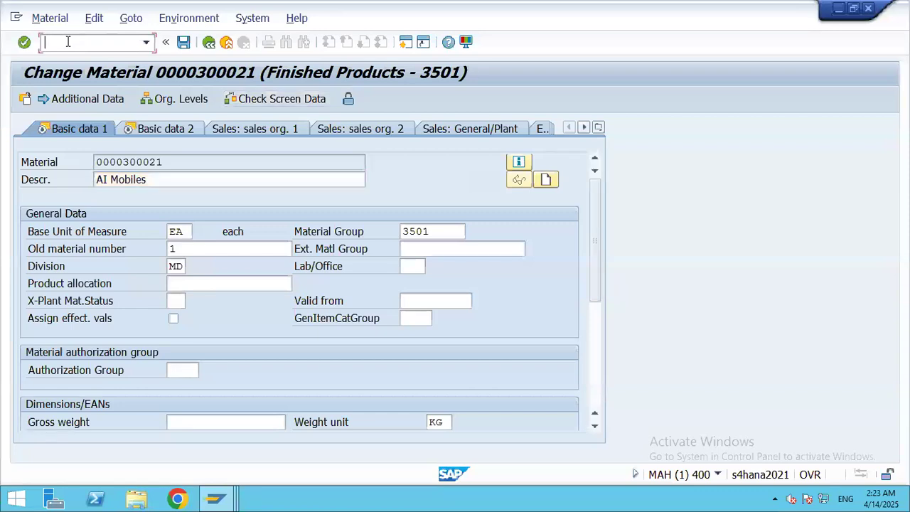
Step: Return to SAP Easy Access and collapse Master Records and Accounts Receivable under Financial Accounting
left_click(209, 43)
left_click(209, 43)
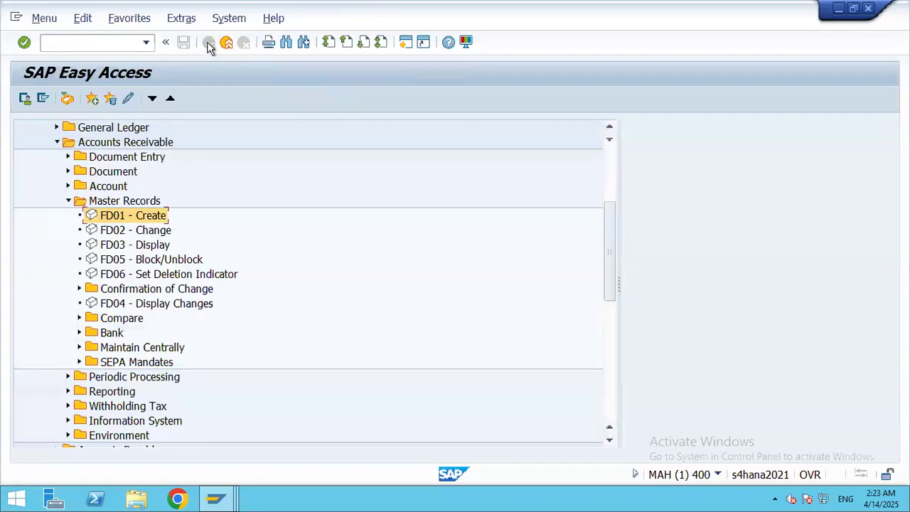
left_click(68, 200)
left_click(57, 142)
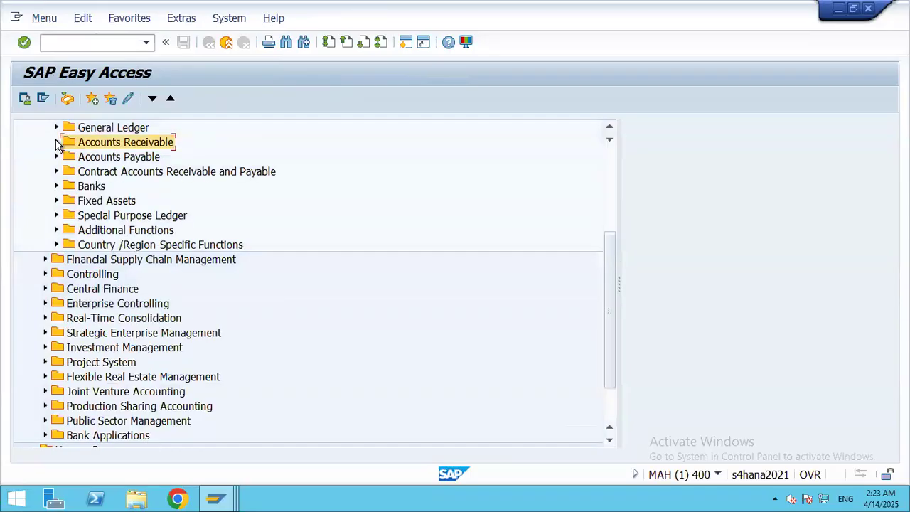
left_click_drag(612, 258, 589, 169)
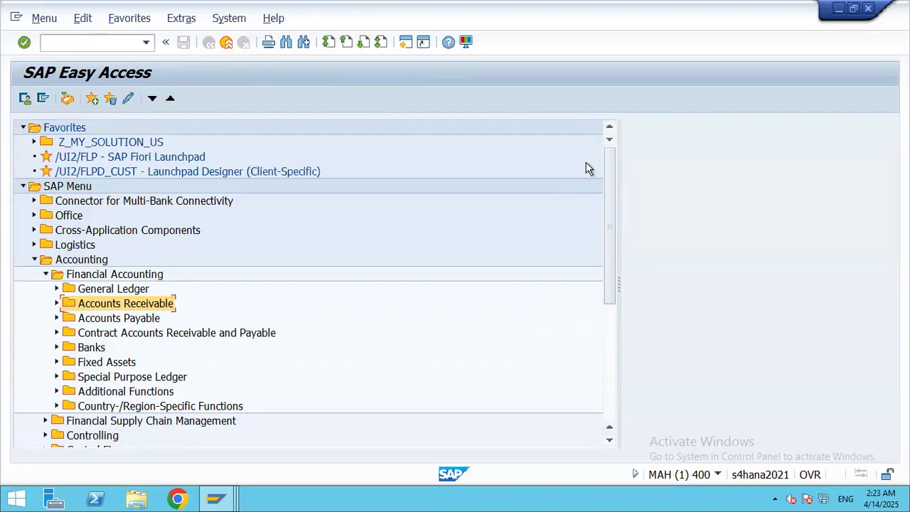
left_click(56, 304)
left_click(56, 304)
left_click_drag(614, 304, 637, 406)
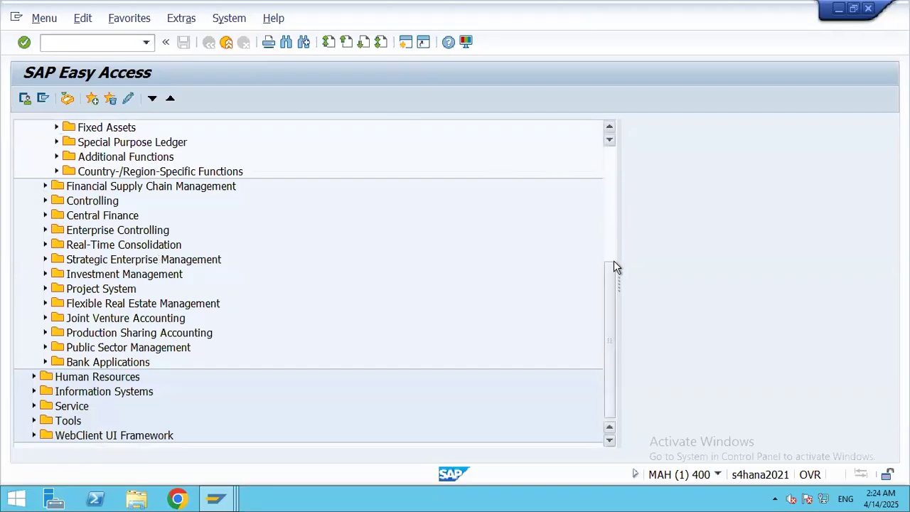
left_click_drag(614, 256, 602, 211)
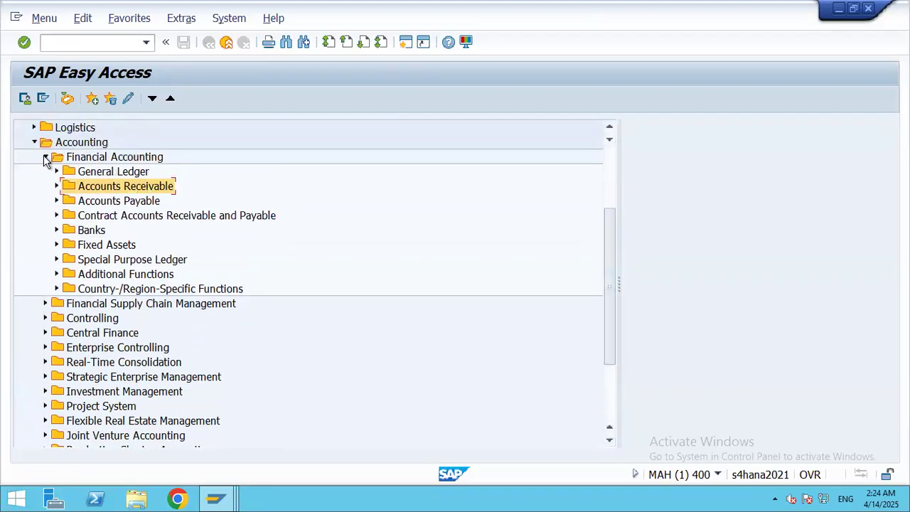
Step: Expand Logistics > Sales and Distribution customer folders and run VD01, which redirects to BP
left_click(44, 158)
left_click(34, 142)
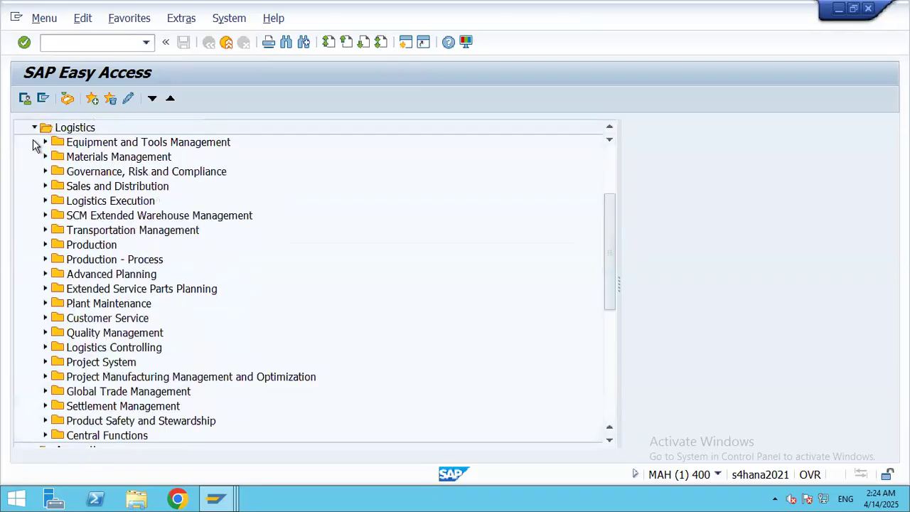
left_click(44, 186)
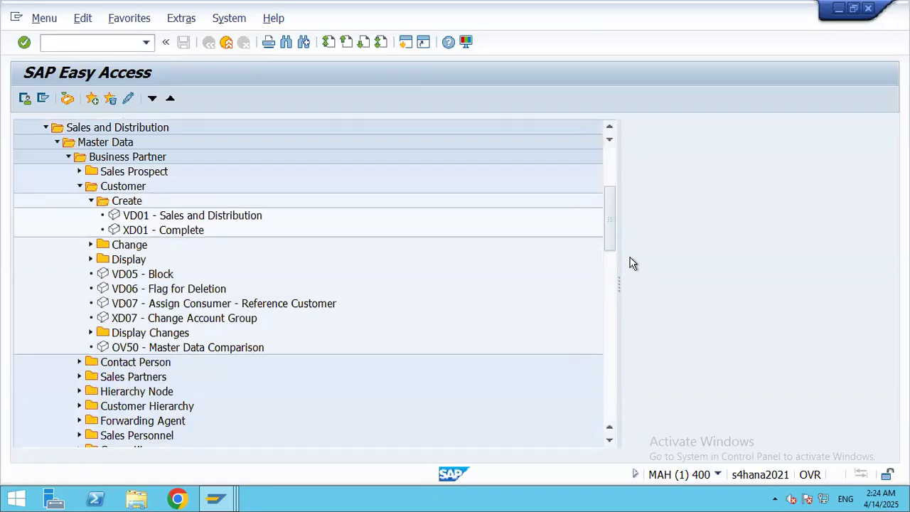
left_click_drag(614, 226, 614, 249)
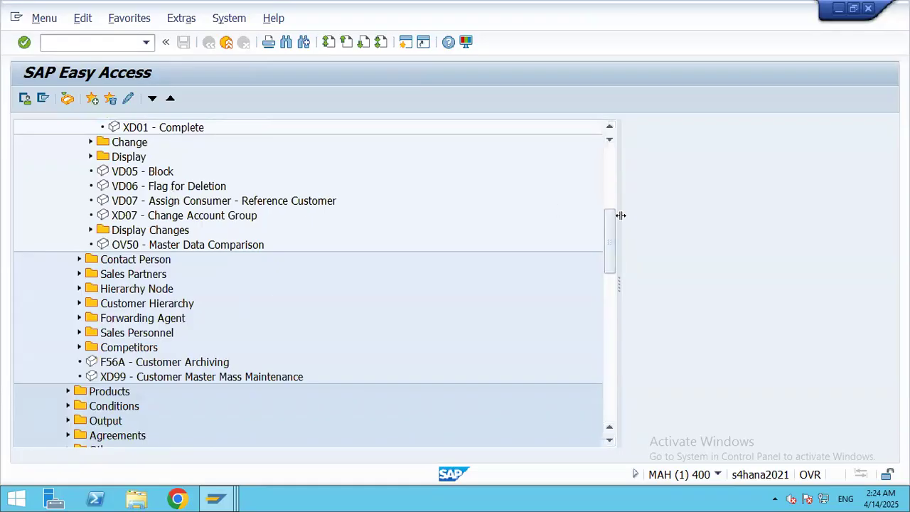
left_click_drag(609, 227, 604, 197)
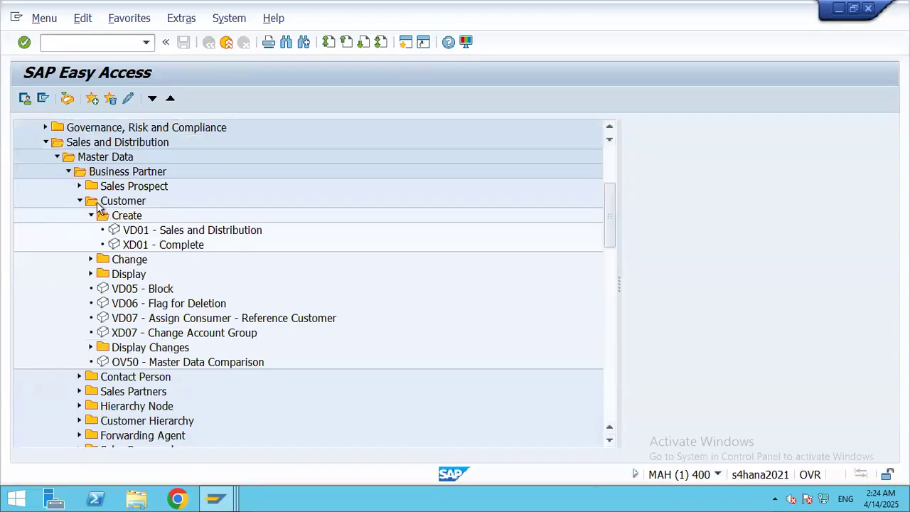
left_click(45, 142)
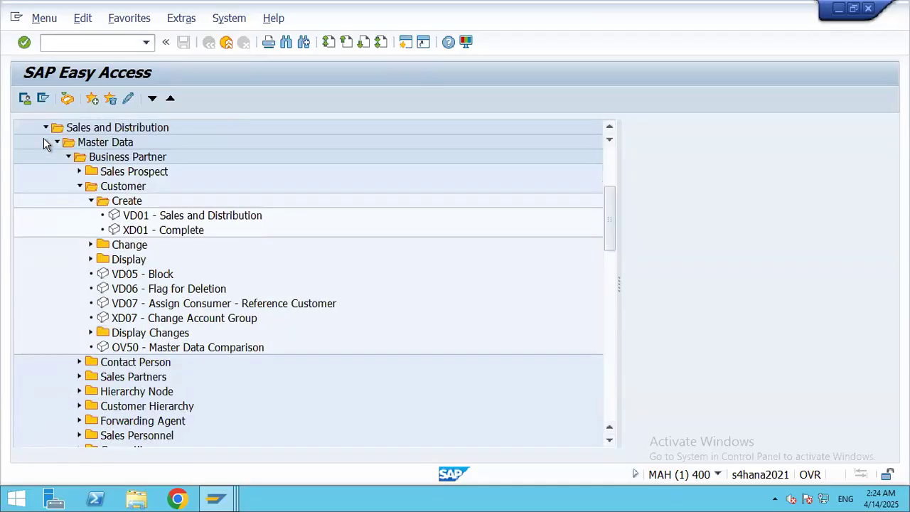
double_click(135, 217)
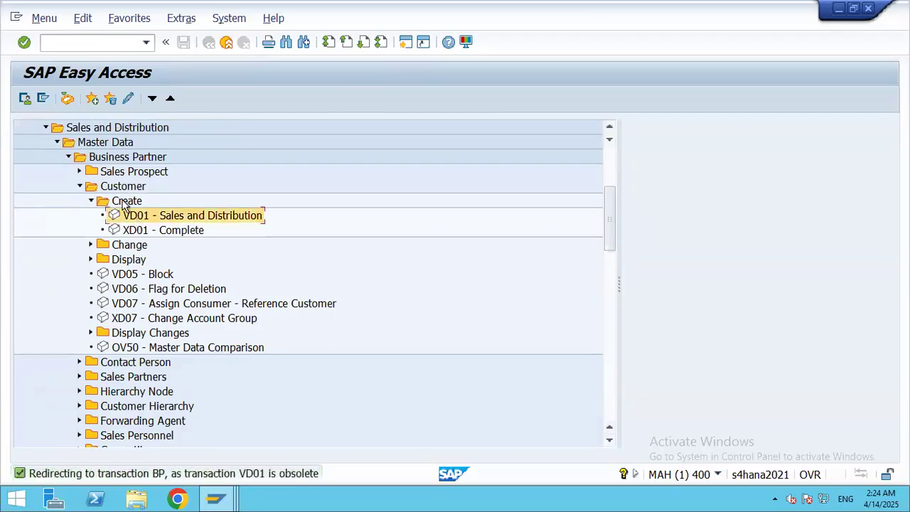
left_click(79, 186)
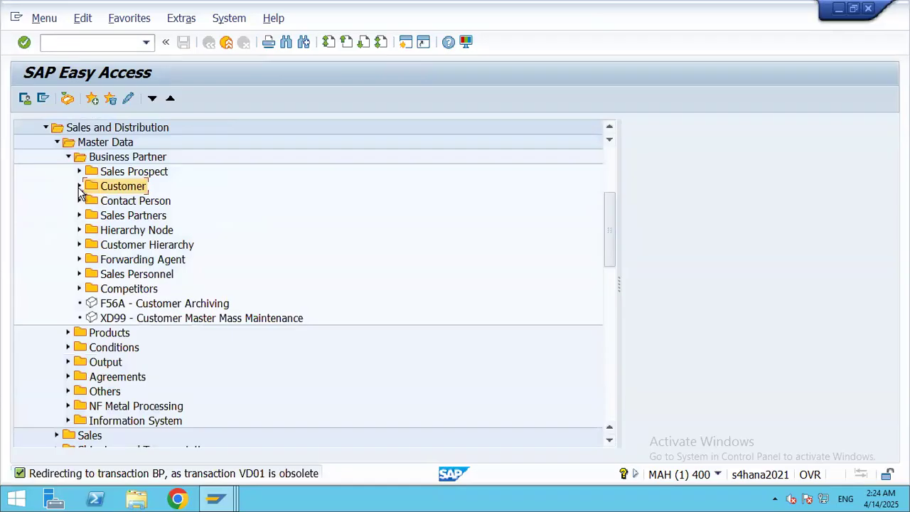
Step: Collapse Master Data and expand Sales with Inquiry, Quotation, Order and their Subsequent functions
left_click(57, 142)
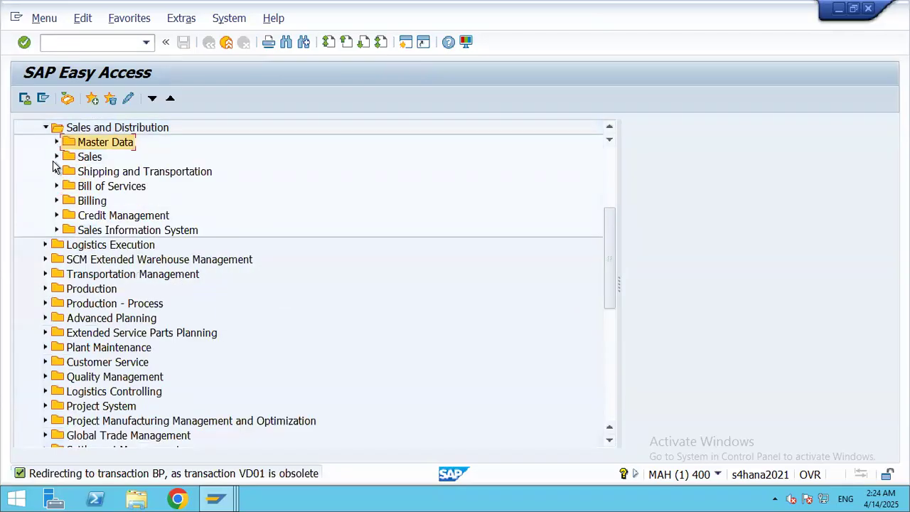
left_click(57, 158)
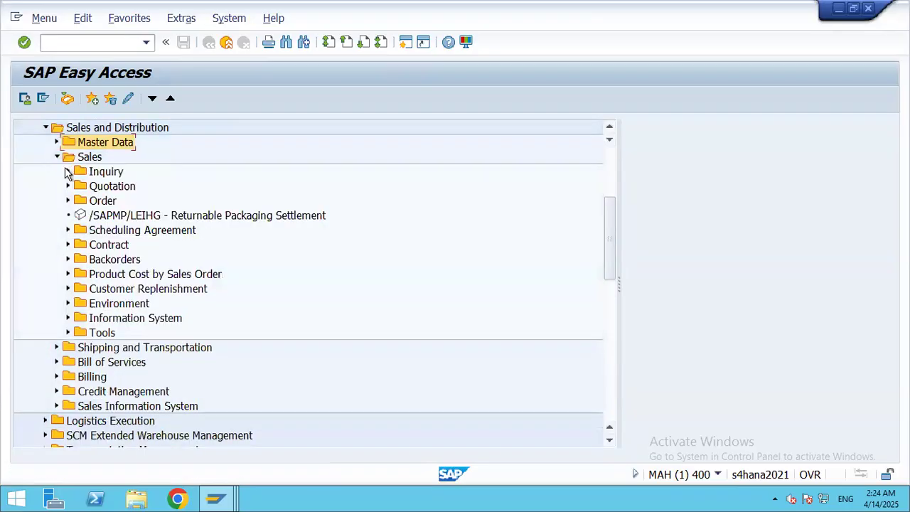
left_click(69, 171)
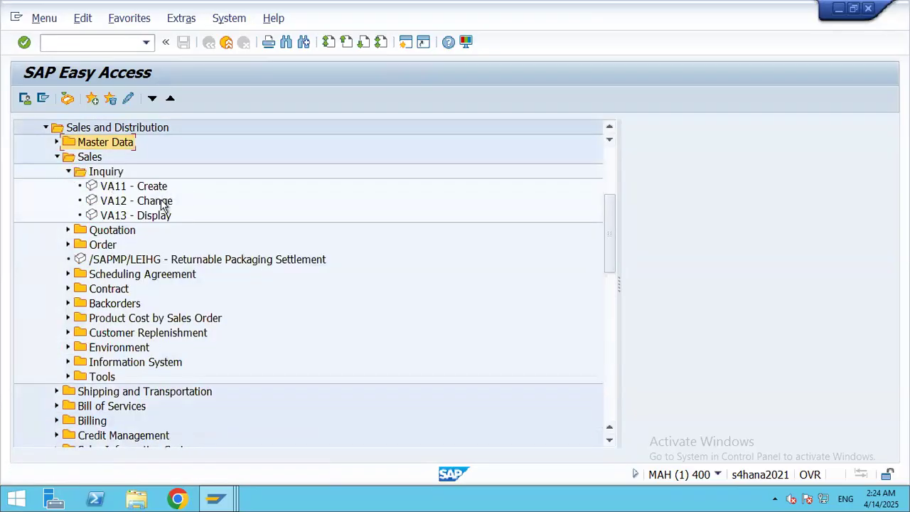
left_click(68, 230)
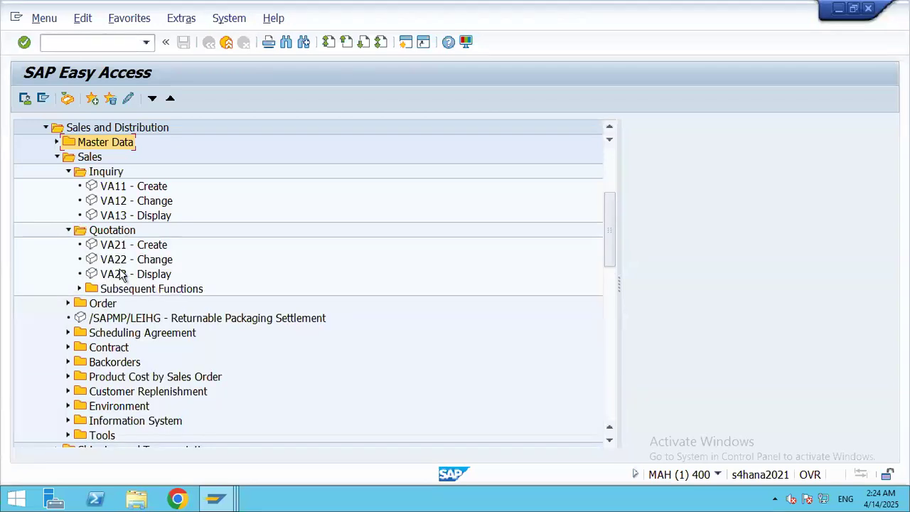
left_click(79, 289)
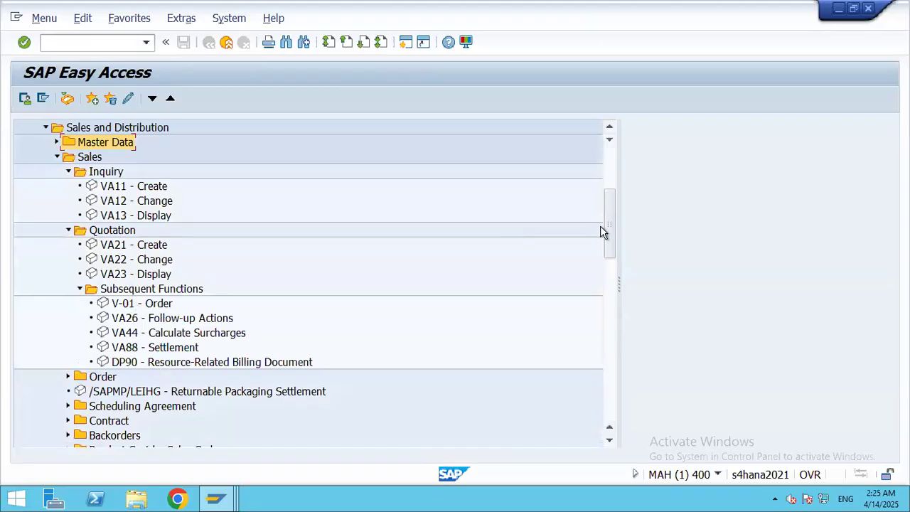
left_click_drag(612, 237, 615, 271)
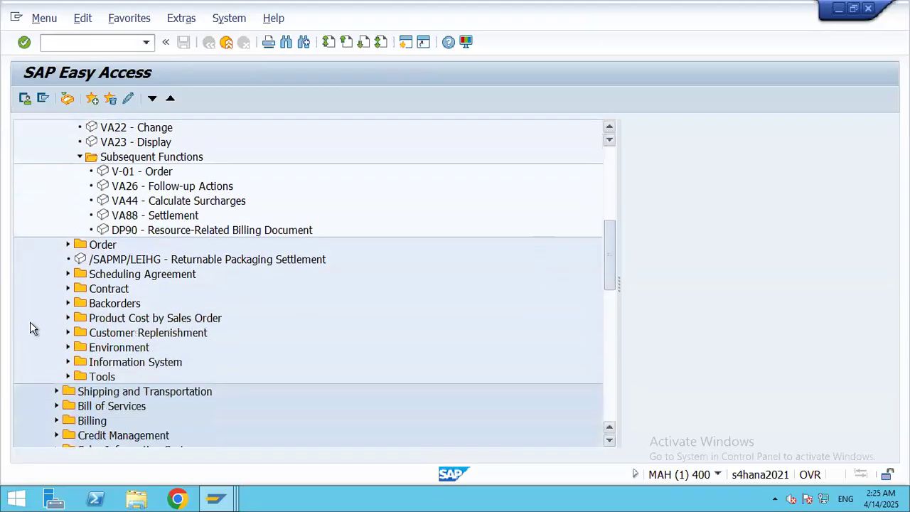
left_click(68, 246)
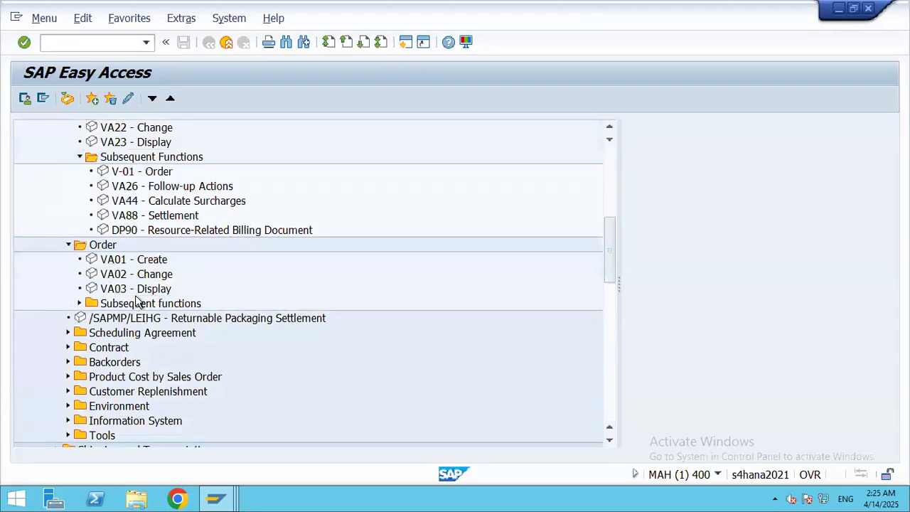
left_click_drag(611, 239, 610, 258)
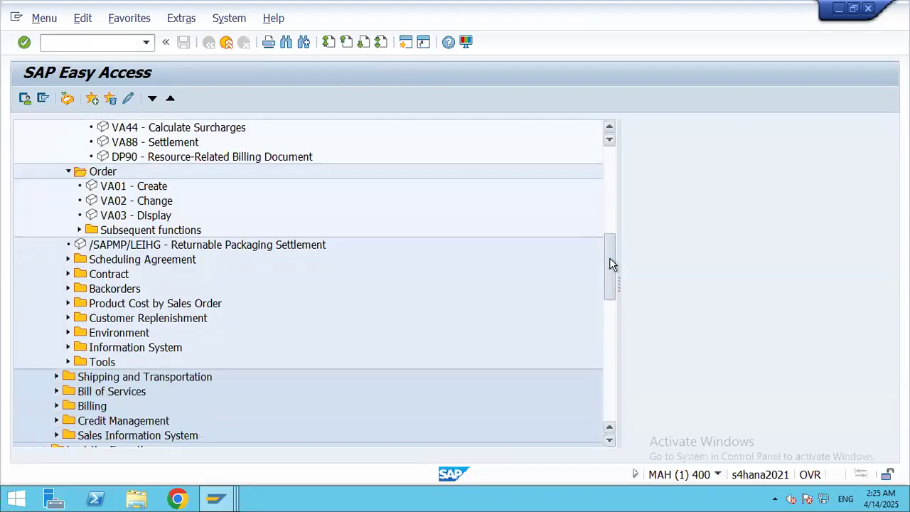
left_click(78, 231)
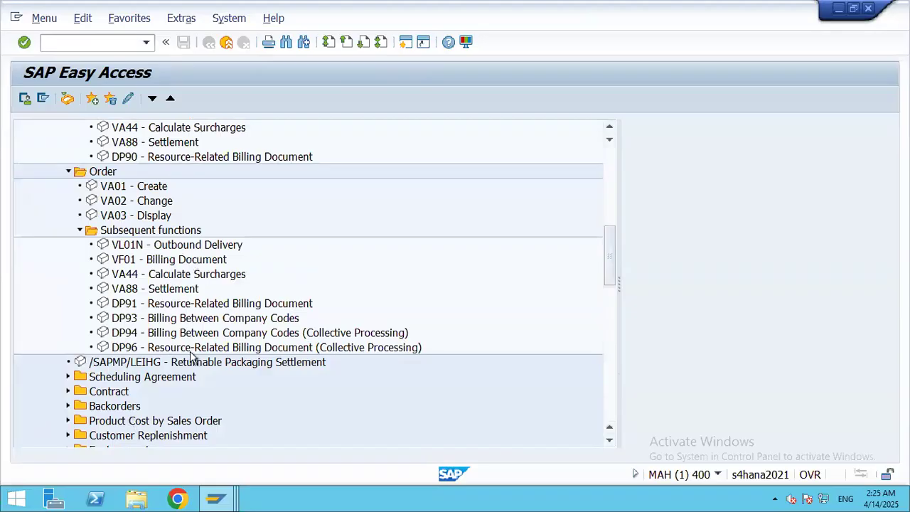
left_click_drag(611, 258, 579, 138)
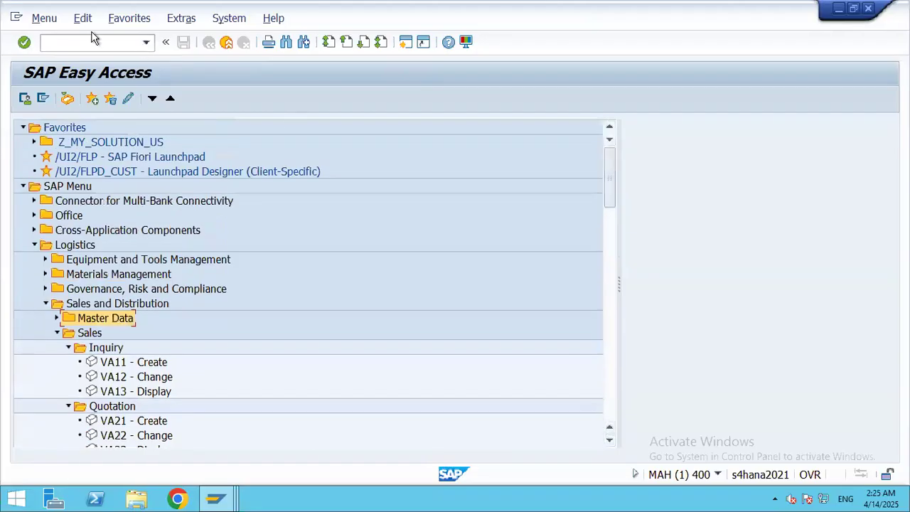
left_click(86, 41)
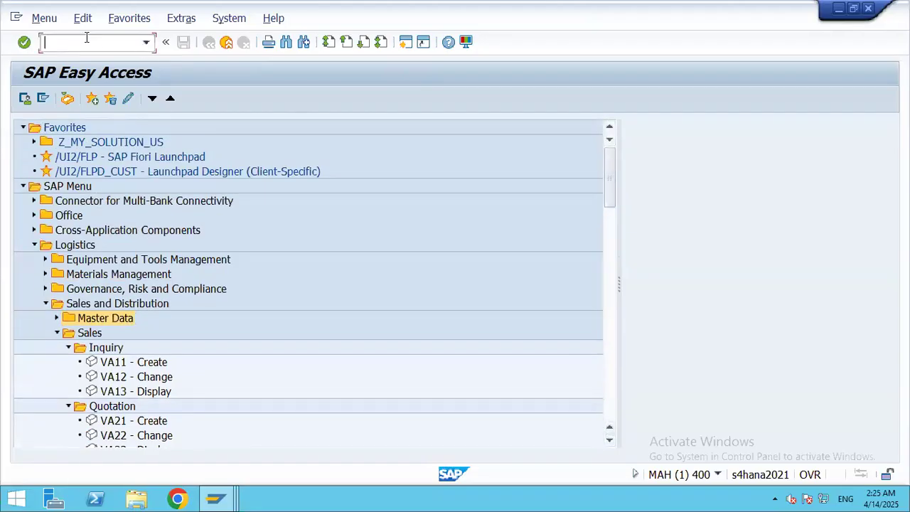
Step: Run /nmigo to show Goods Receipt Other with movement type 501, dated 13.04.2025
type("/nmigo")
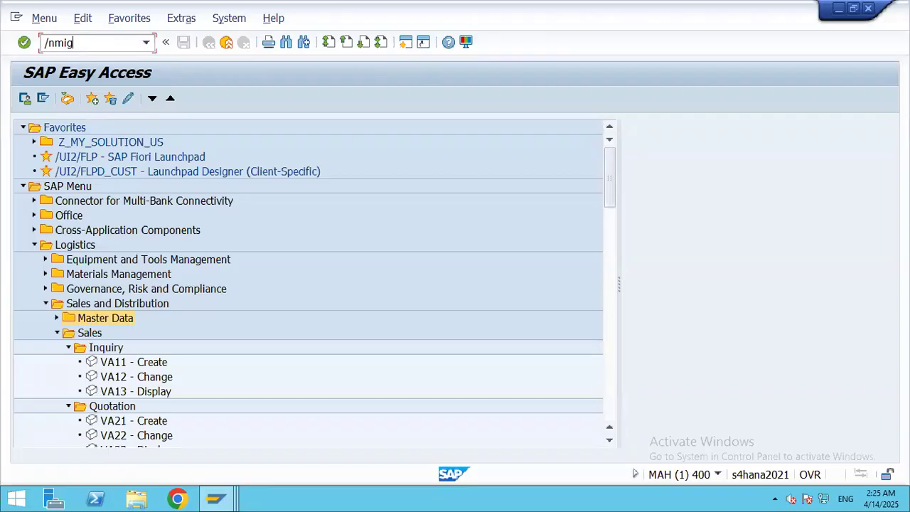
key("Return")
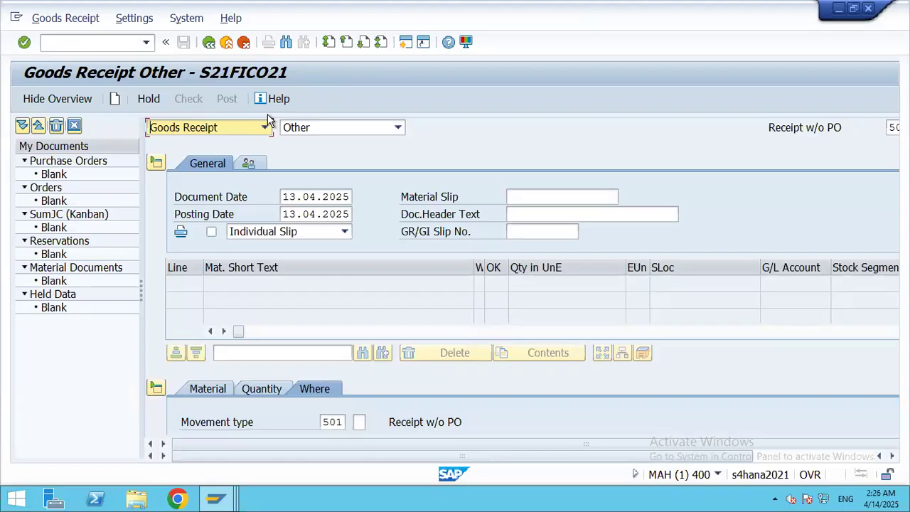
left_click(68, 40)
Step: Open SPRO's Reference IMG to Enterprise Structure > Definition > Financial Accounting, then enter /non6
type("/n")
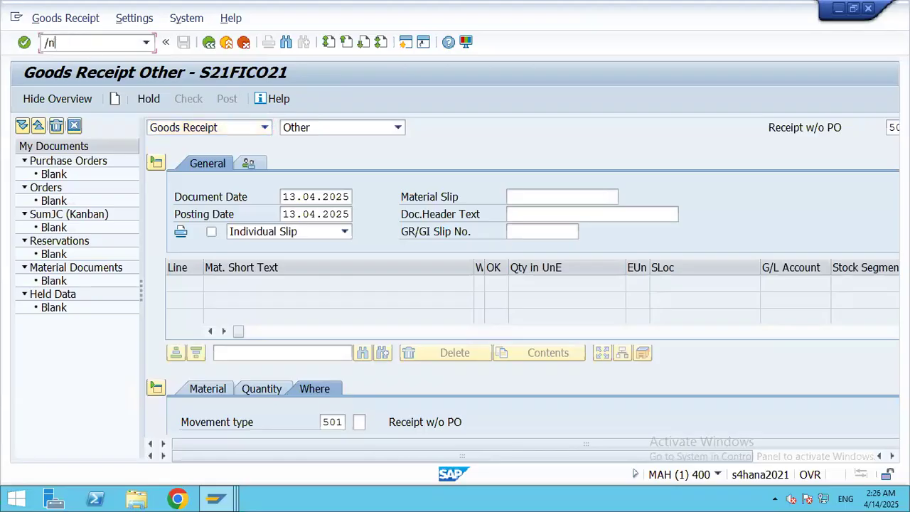
type("spro")
key("Return")
left_click(91, 99)
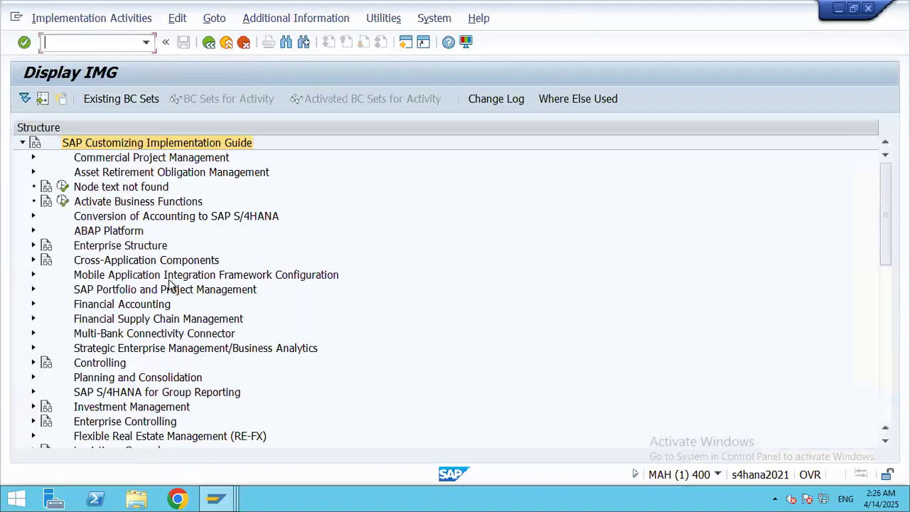
left_click(34, 245)
left_click(45, 260)
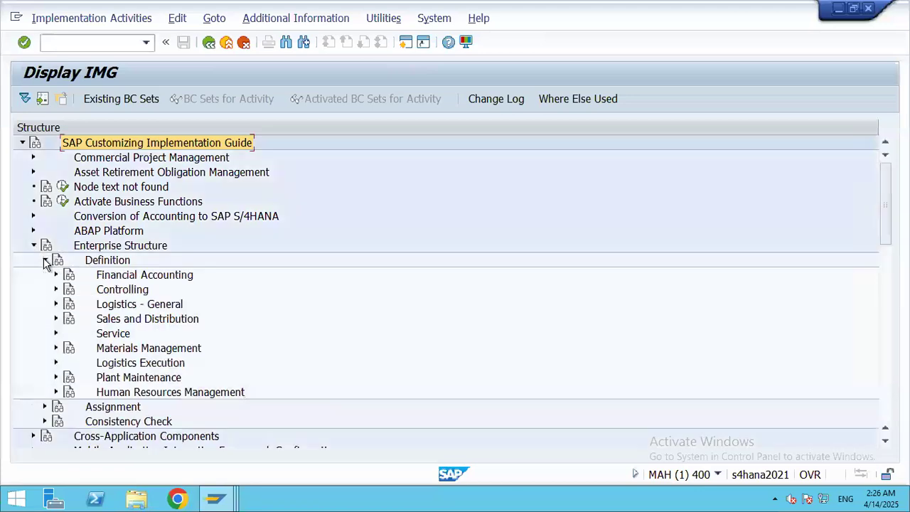
left_click(56, 276)
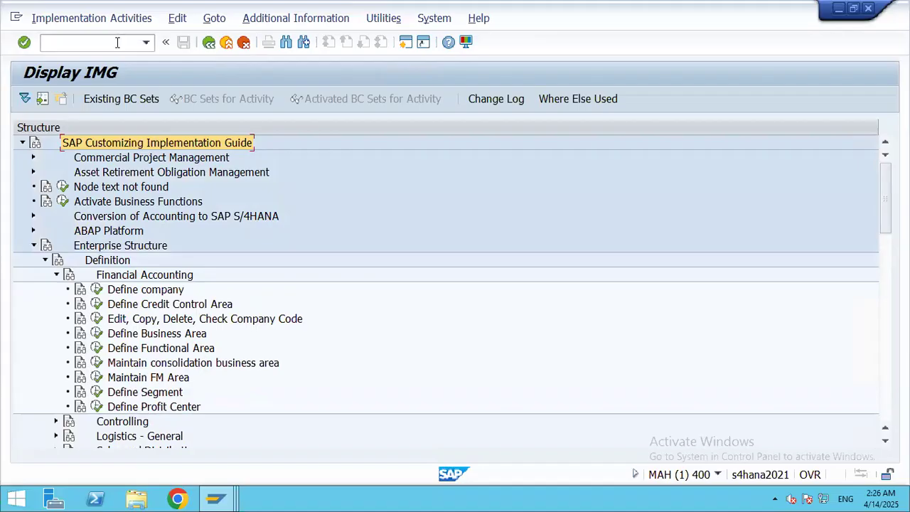
left_click(77, 41)
type("/non6")
Step: Run /noby6, position the table on company code 3501, and open its global data details
key("Return")
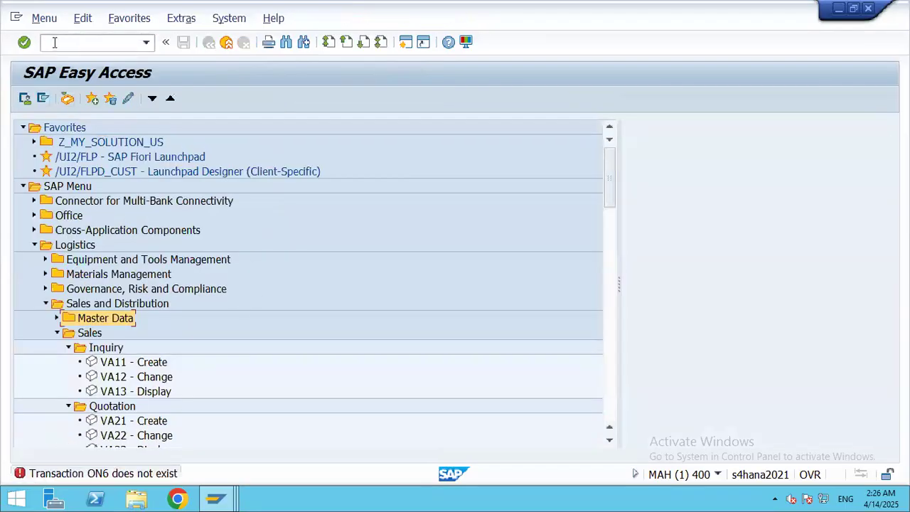
type("/noby6")
key("Return")
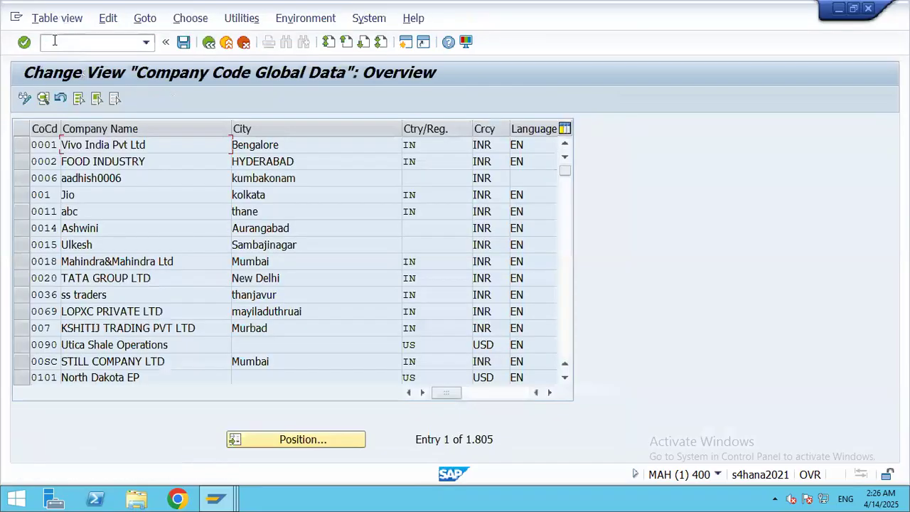
left_click(296, 439)
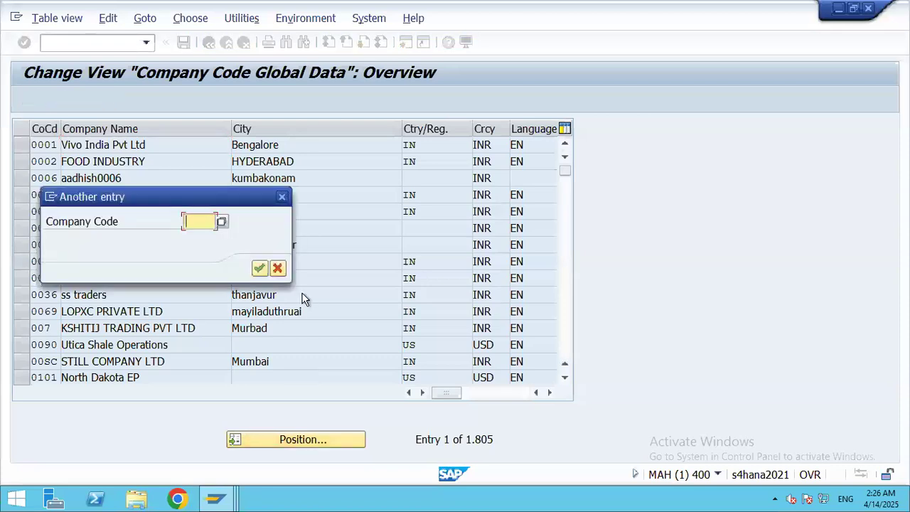
type("3501")
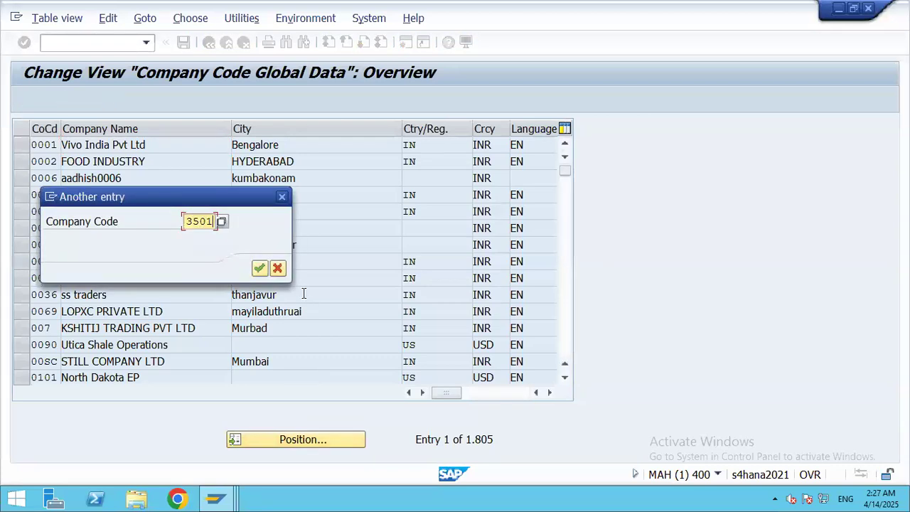
key("Return")
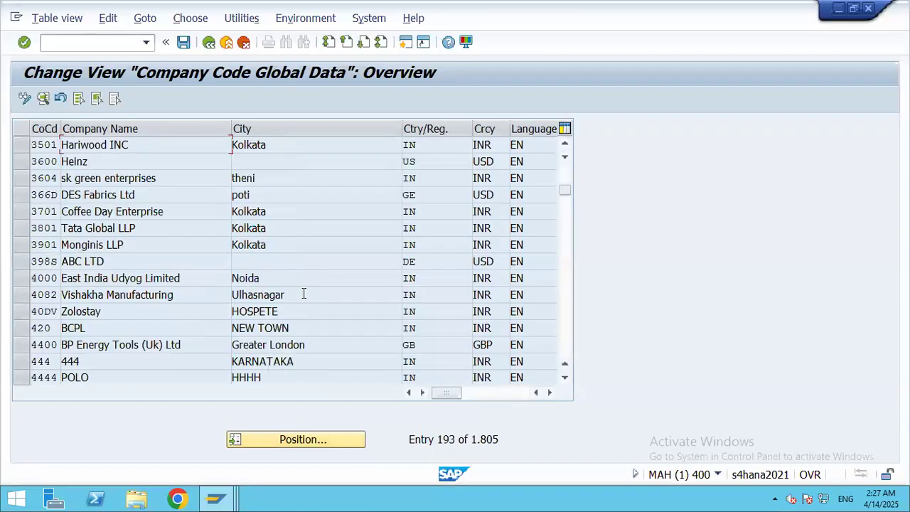
double_click(324, 145)
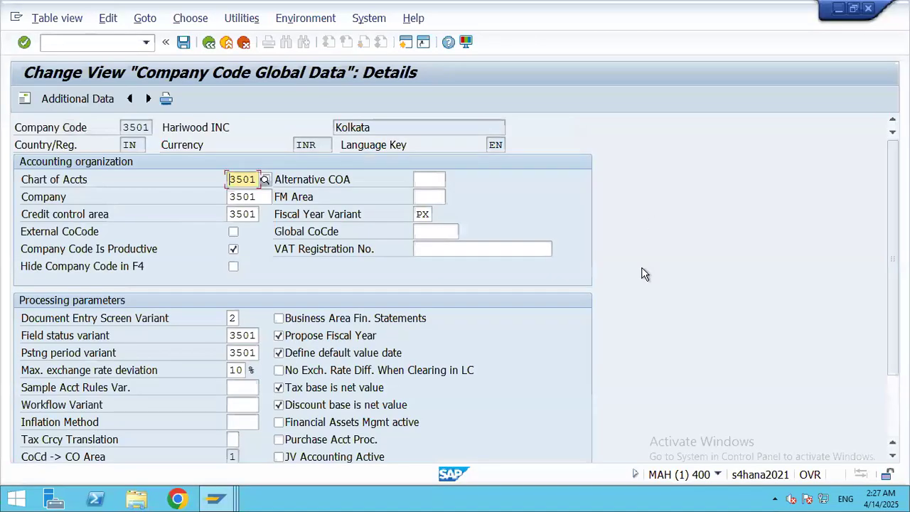